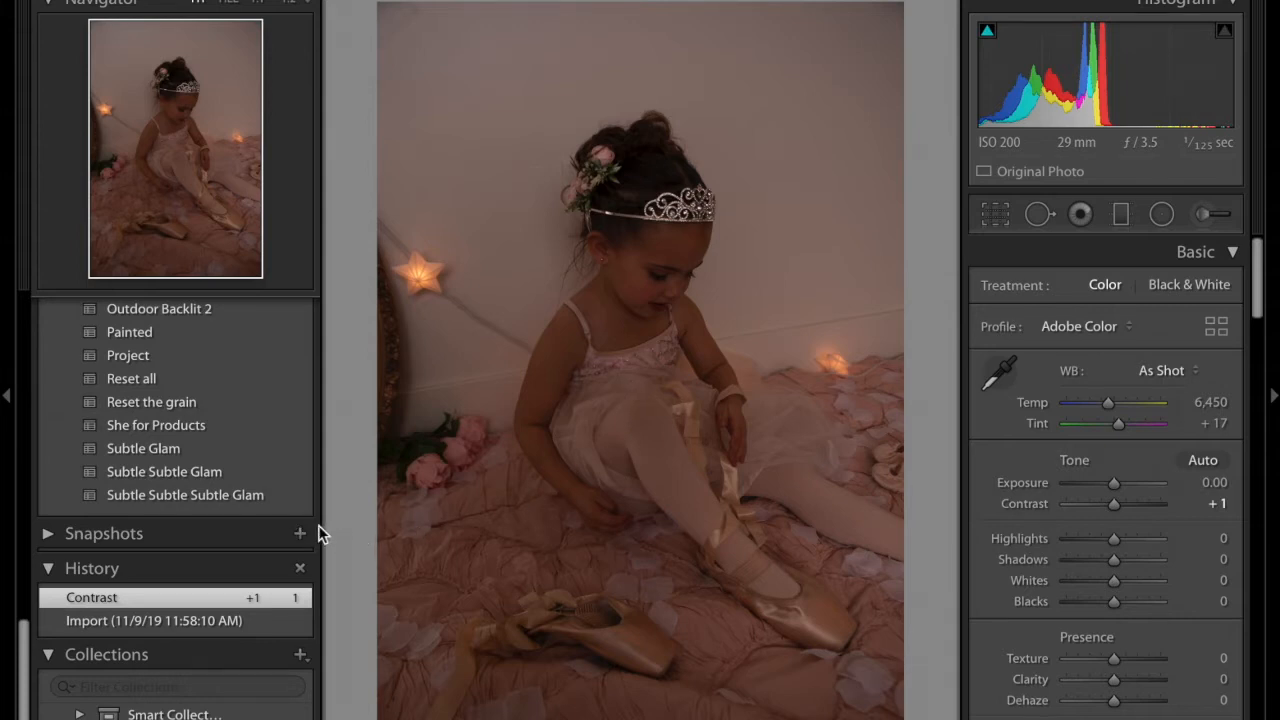
Apply the Subtle Subtle Subtle Glam preset to the ballerina photo
scroll(318, 524, up, 4)
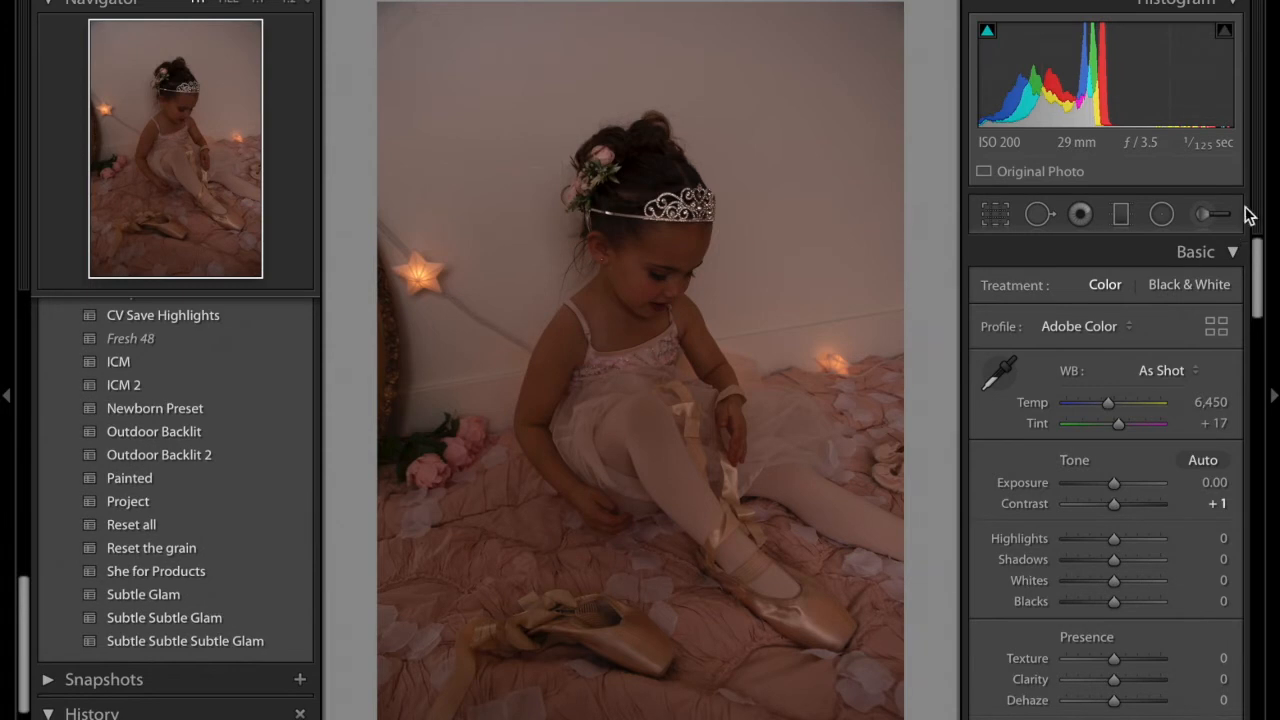
click(1203, 216)
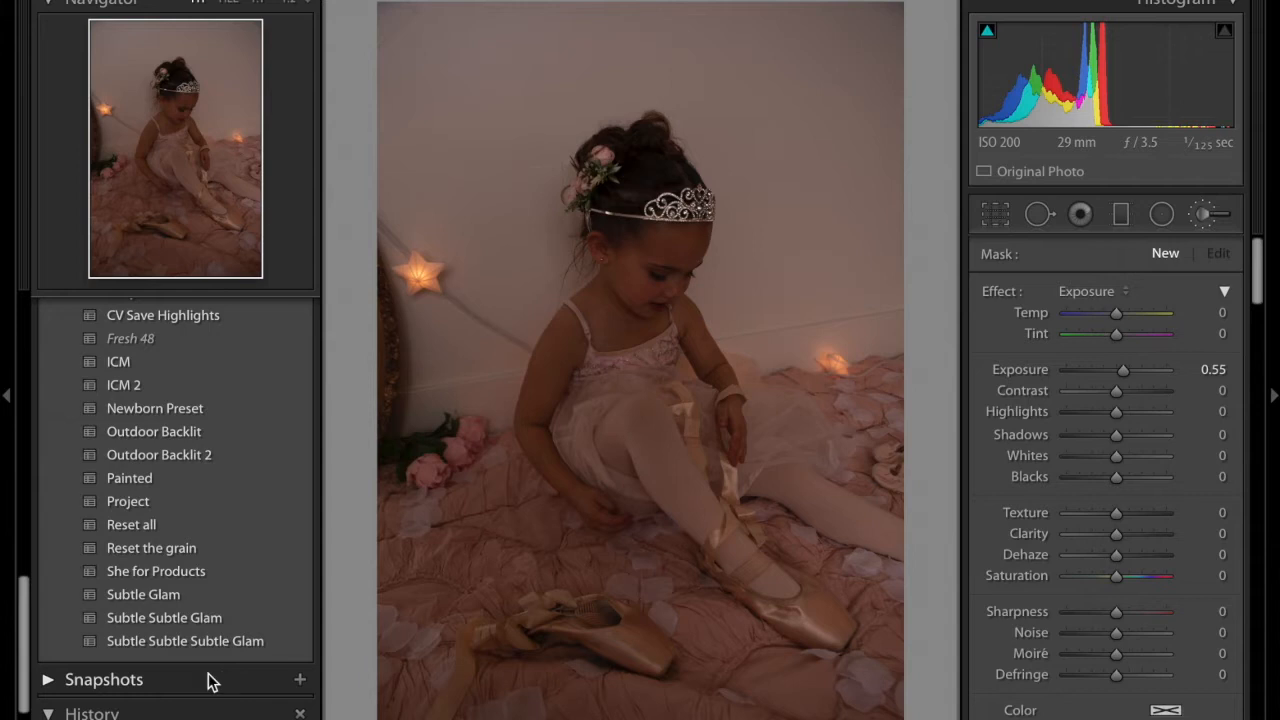
click(155, 647)
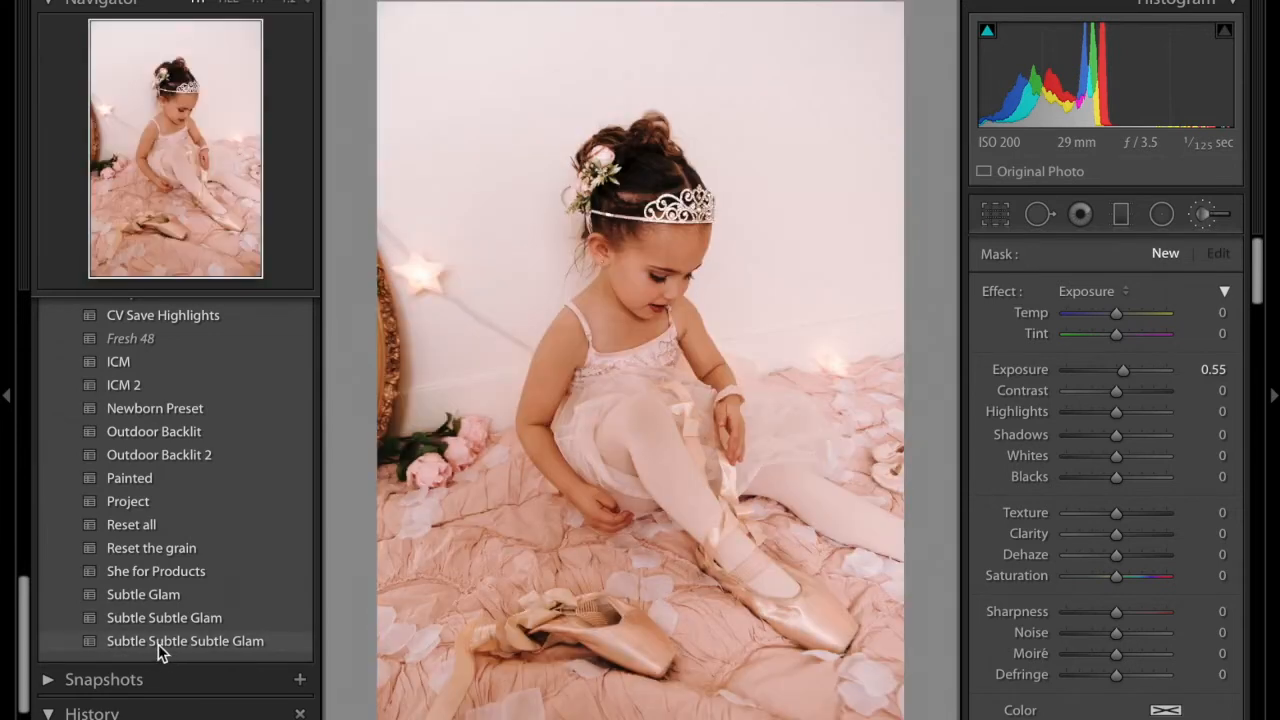
click(158, 644)
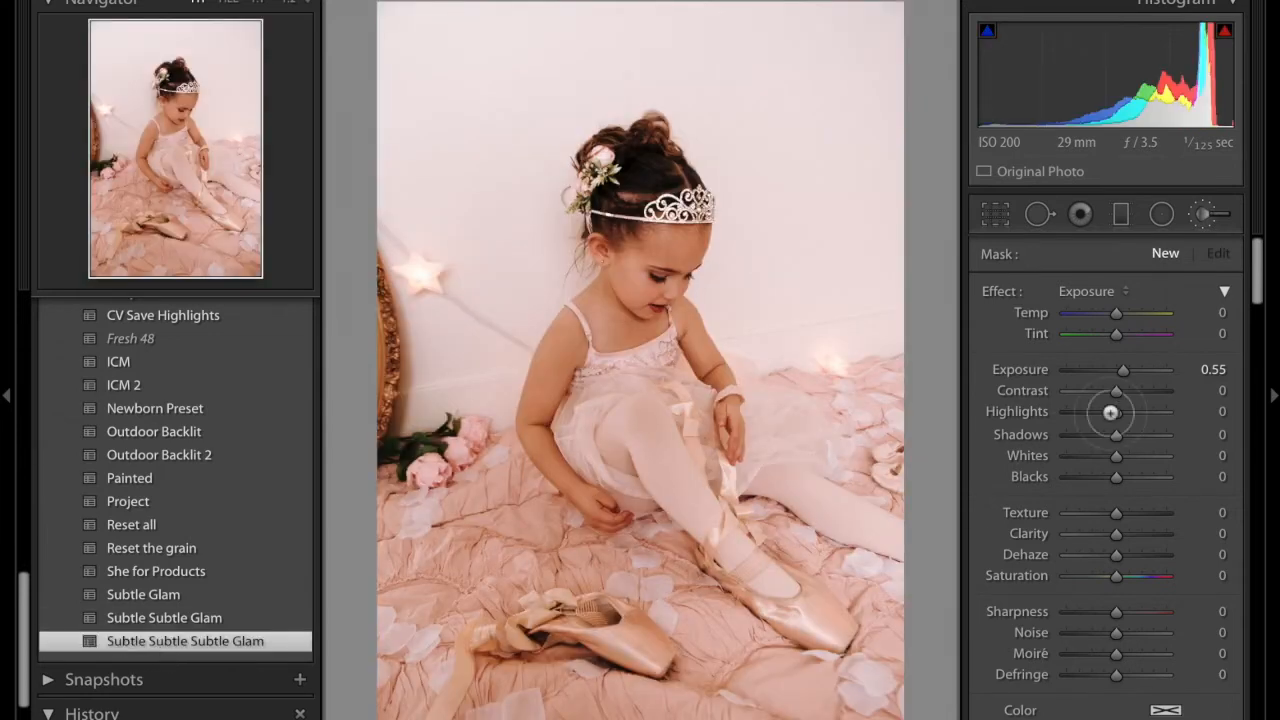
click(1205, 216)
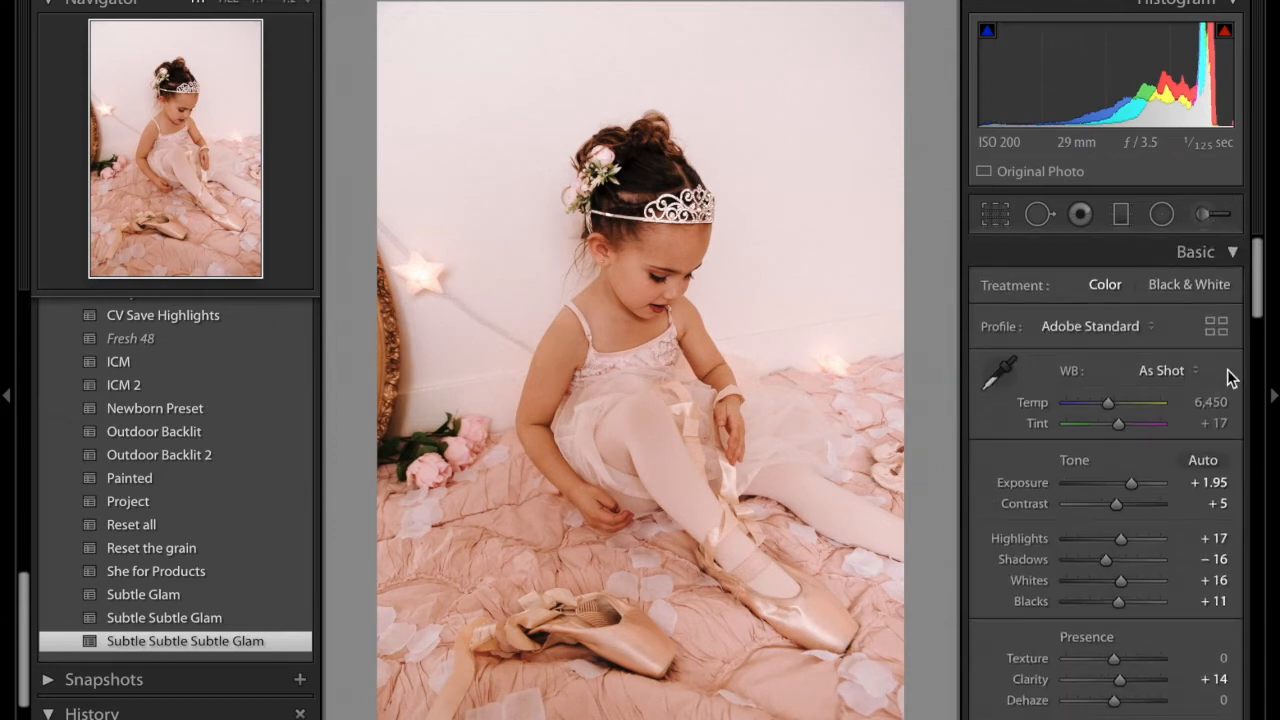
Compare the photo with the Tone Curve adjustments switched off and back on
drag(1258, 290, 1255, 311)
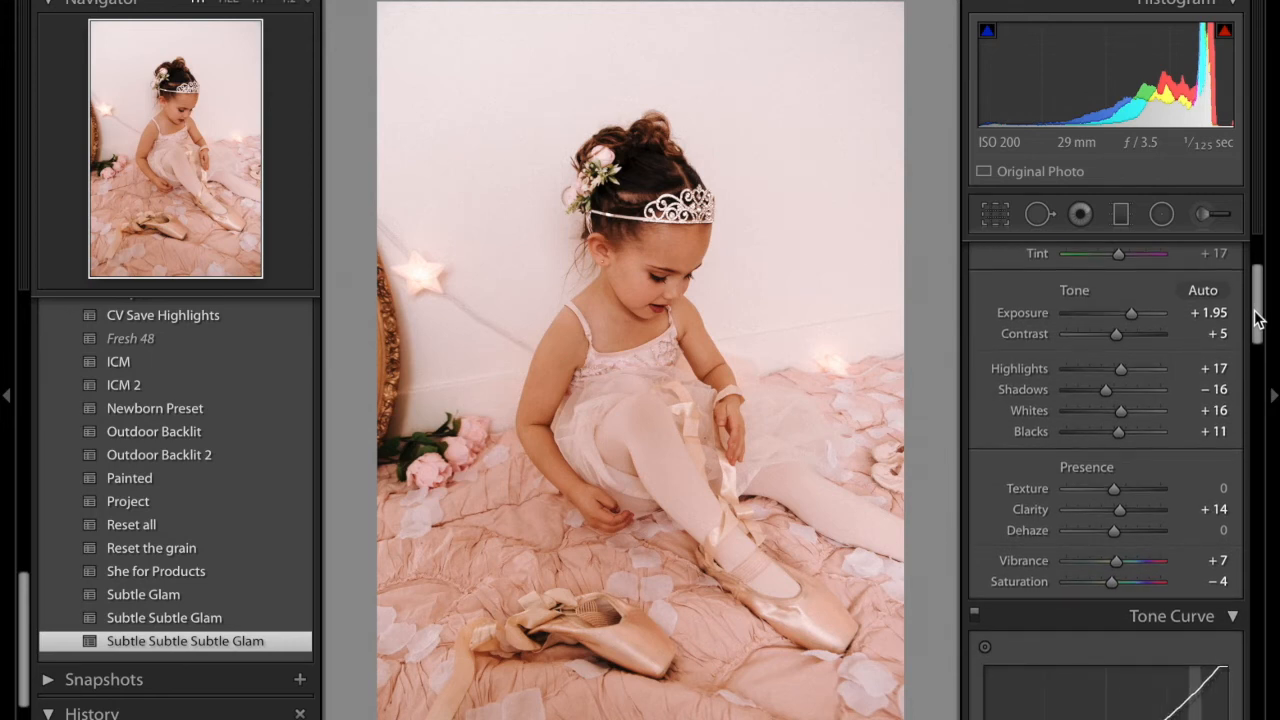
drag(1258, 316, 1258, 356)
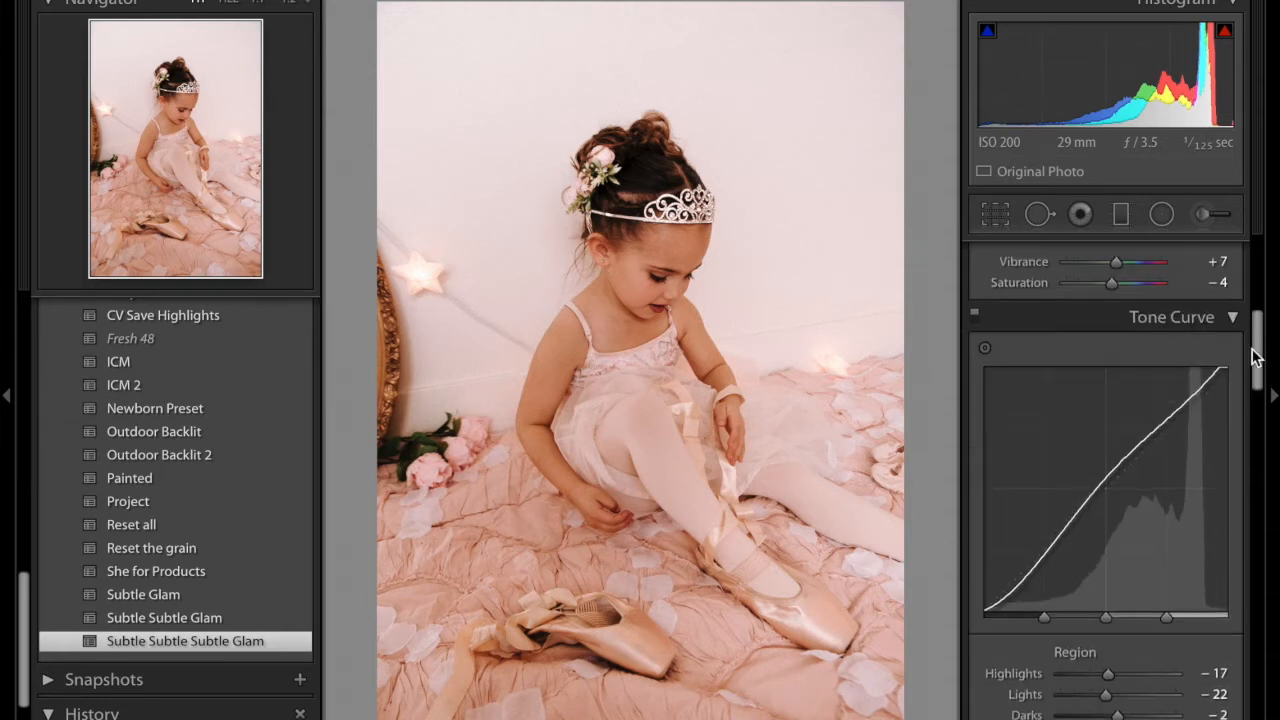
click(974, 318)
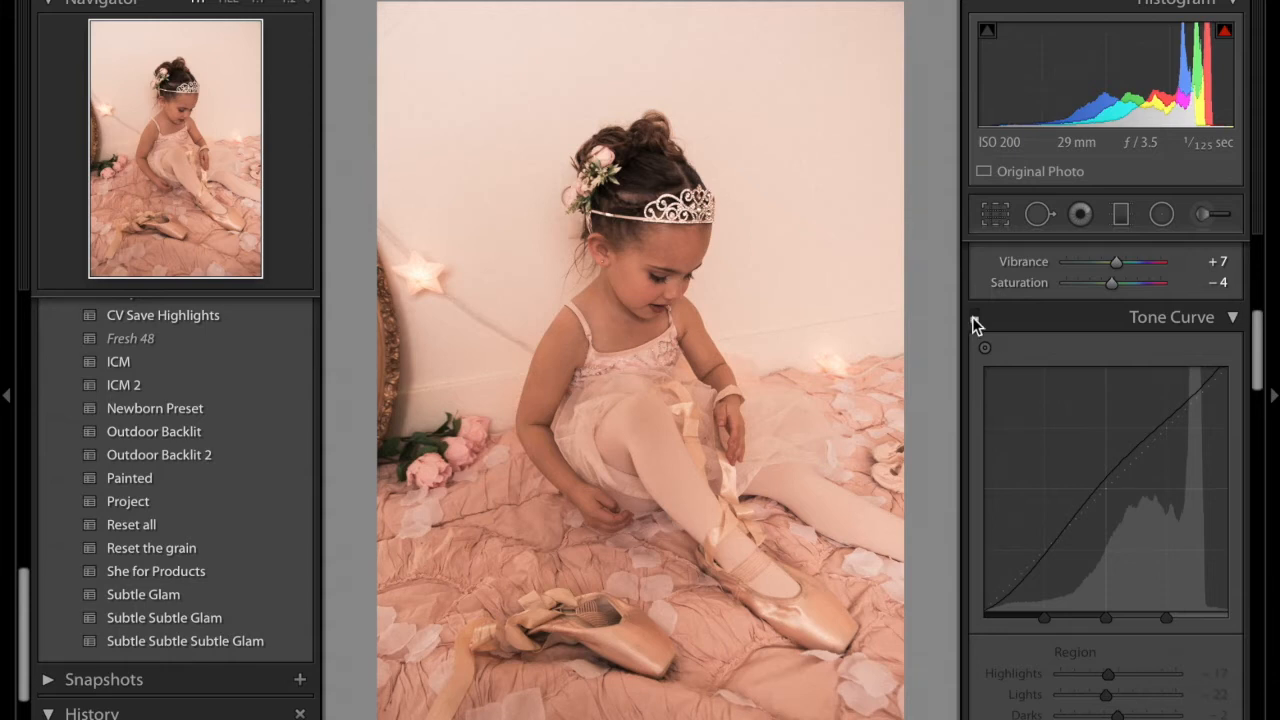
scroll(991, 331, up, 6)
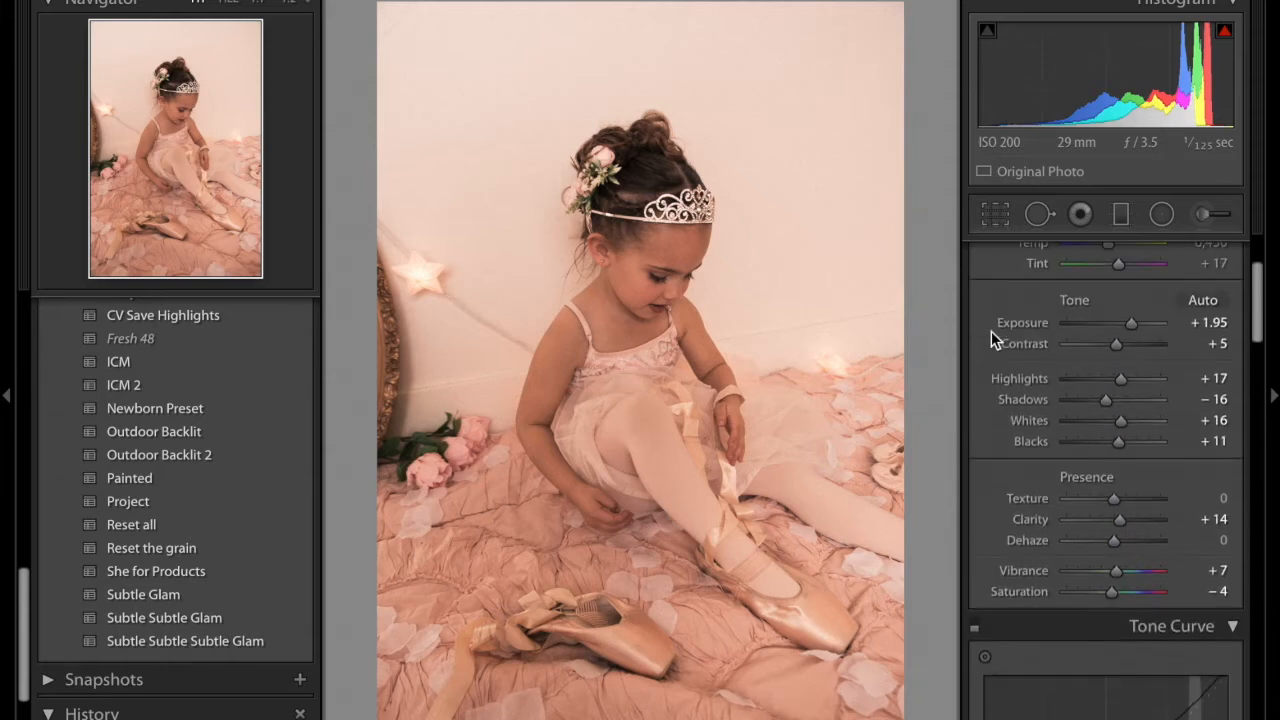
scroll(991, 331, down, 3)
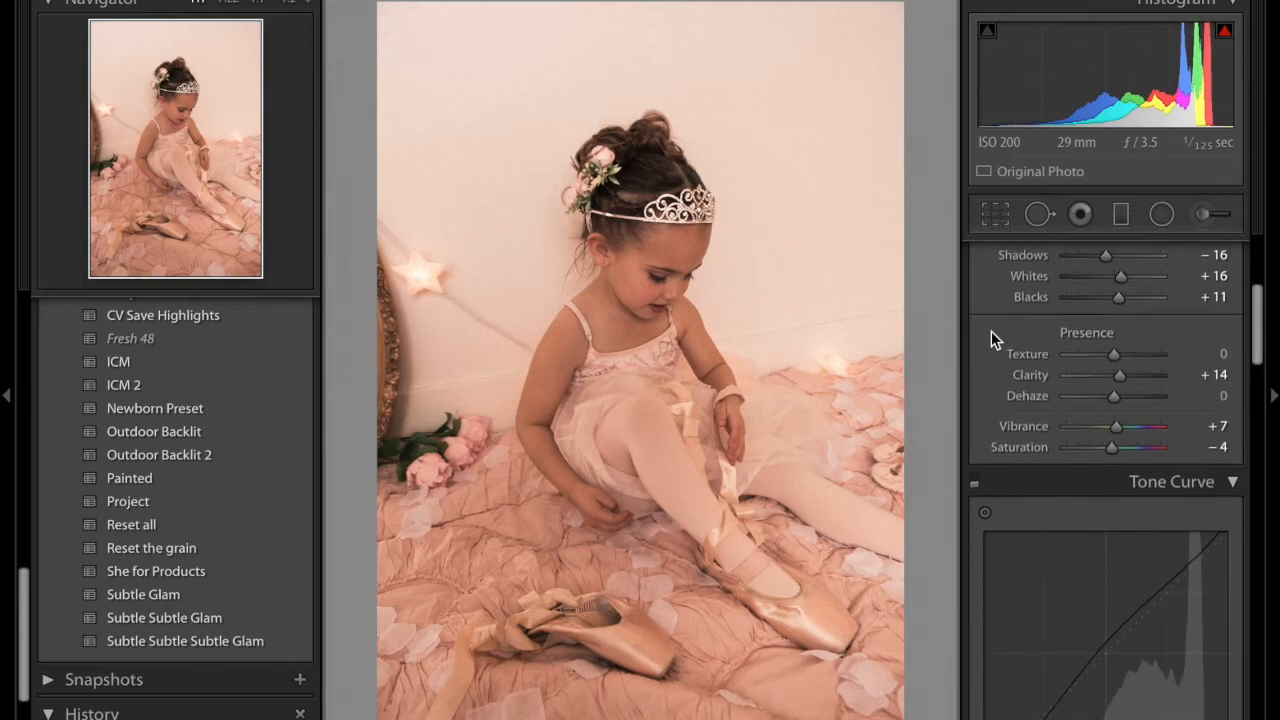
click(976, 485)
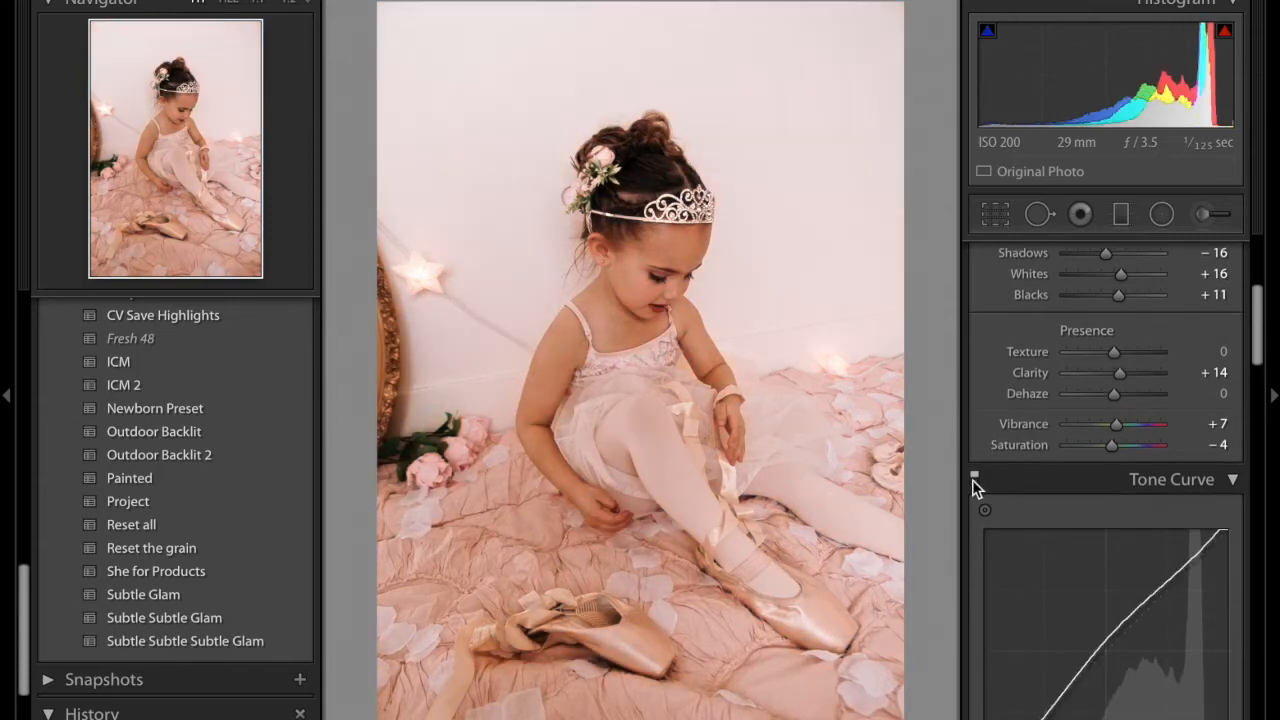
Compare the photo with the HSL/Color adjustments off and on, and review the HSL values and lens correction profile settings
drag(1257, 349, 1263, 390)
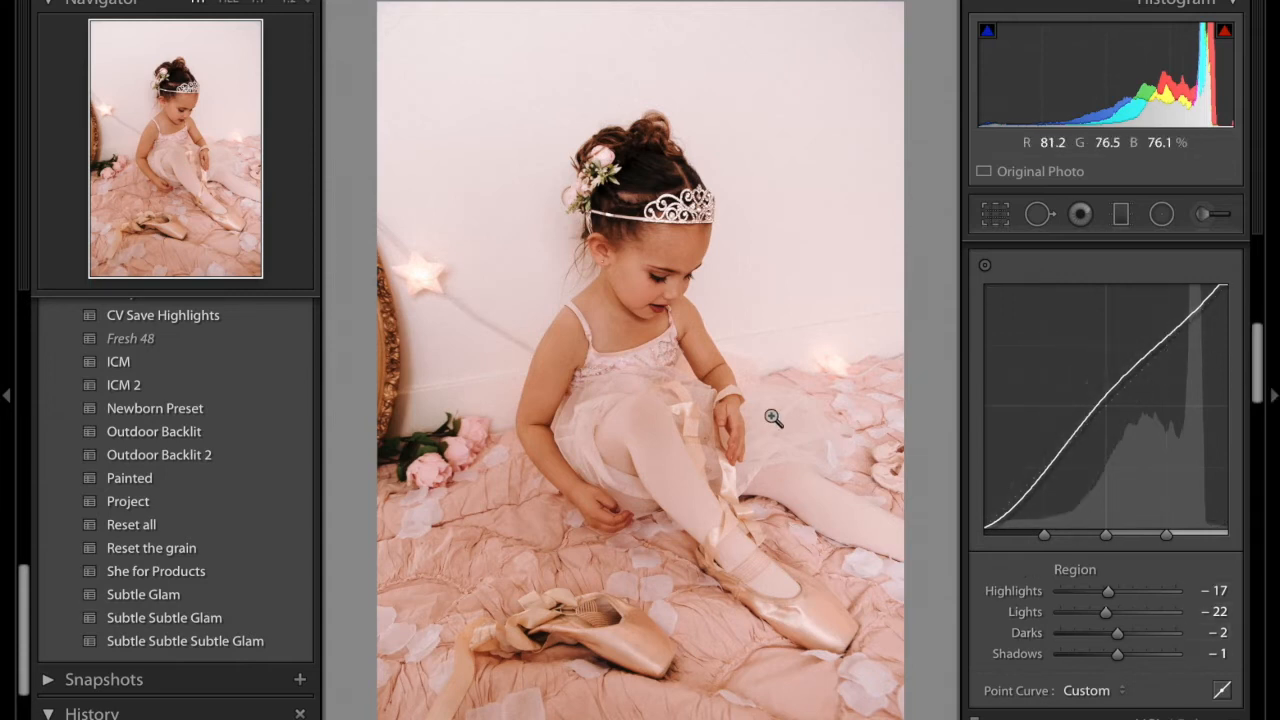
drag(1261, 347, 1256, 422)
click(976, 289)
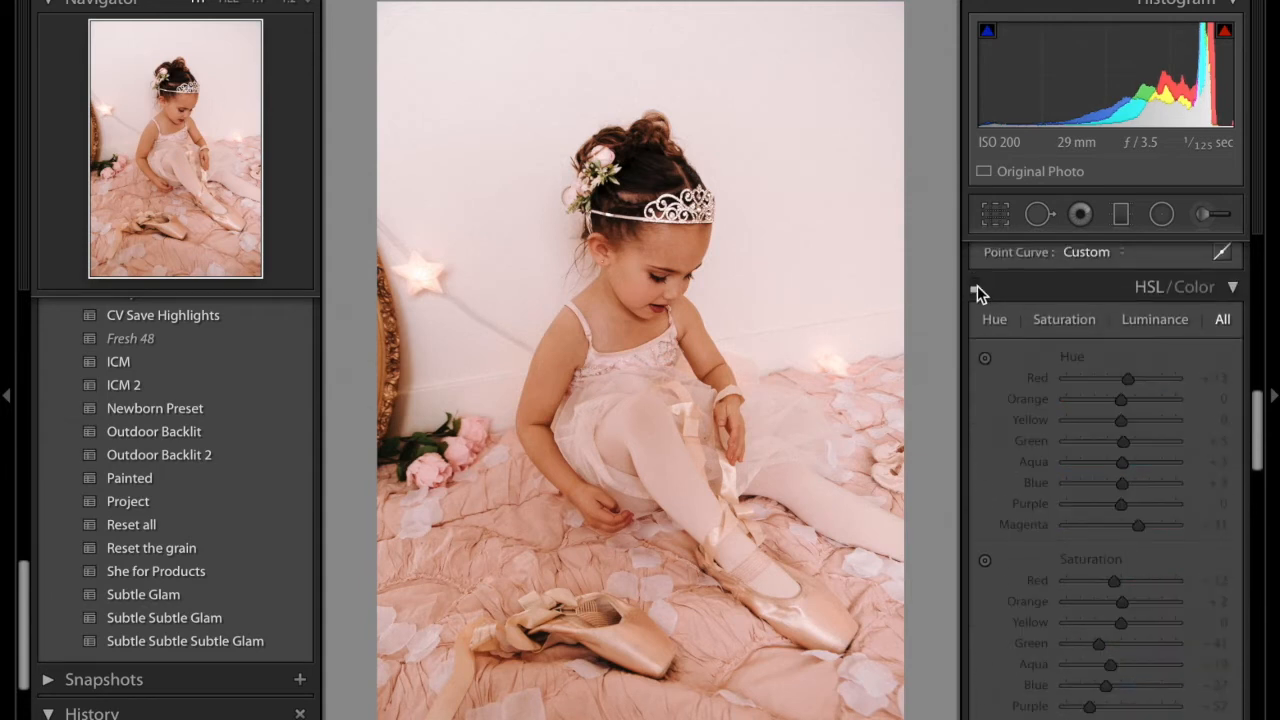
click(976, 289)
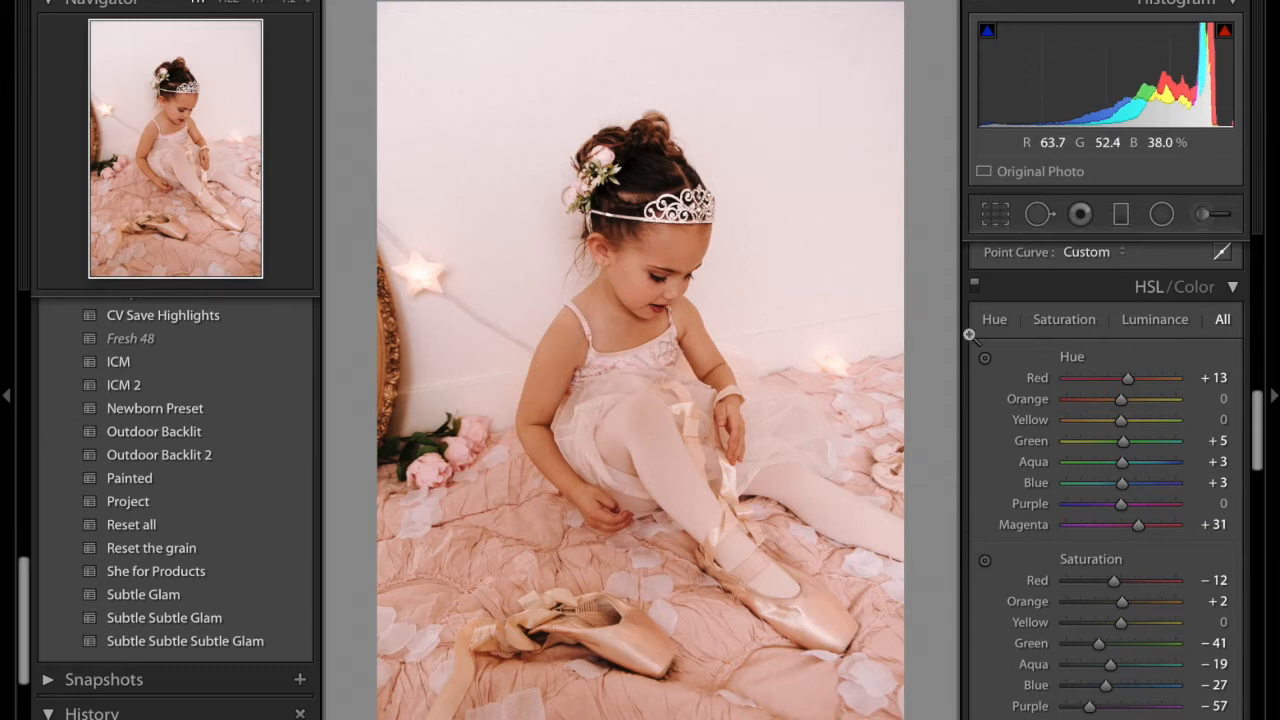
click(976, 289)
click(976, 289)
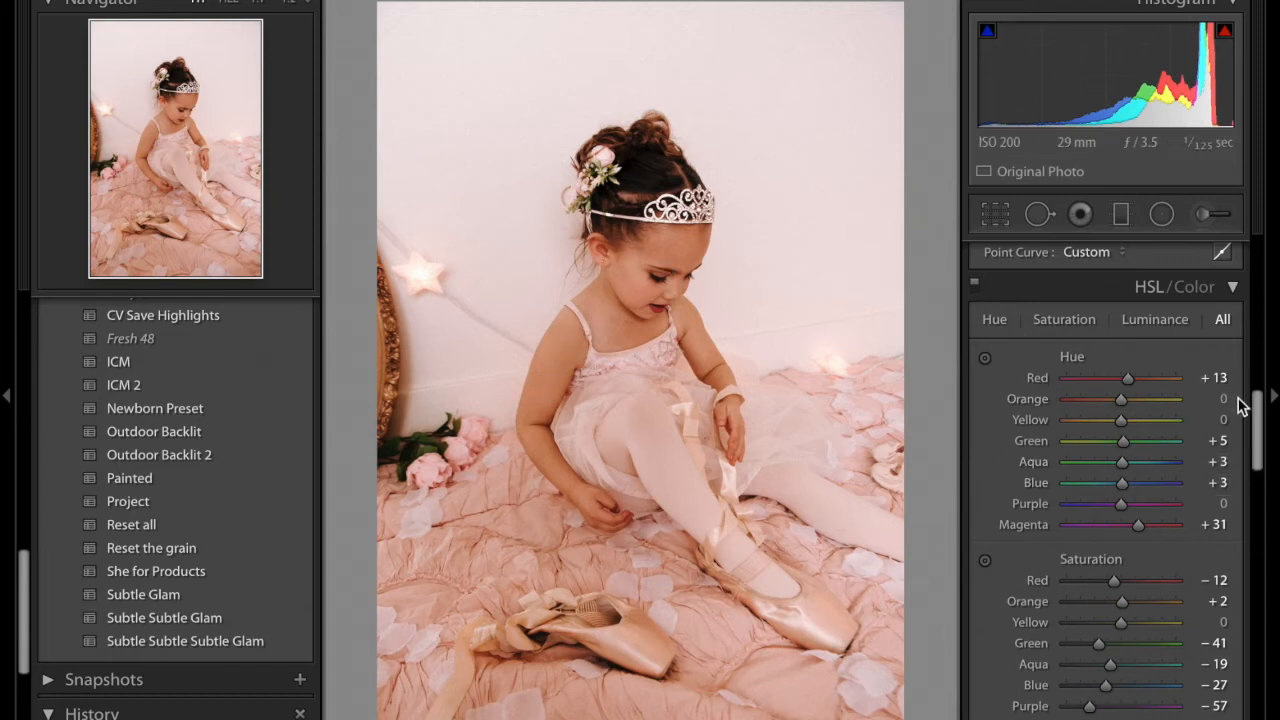
drag(1257, 405, 1256, 452)
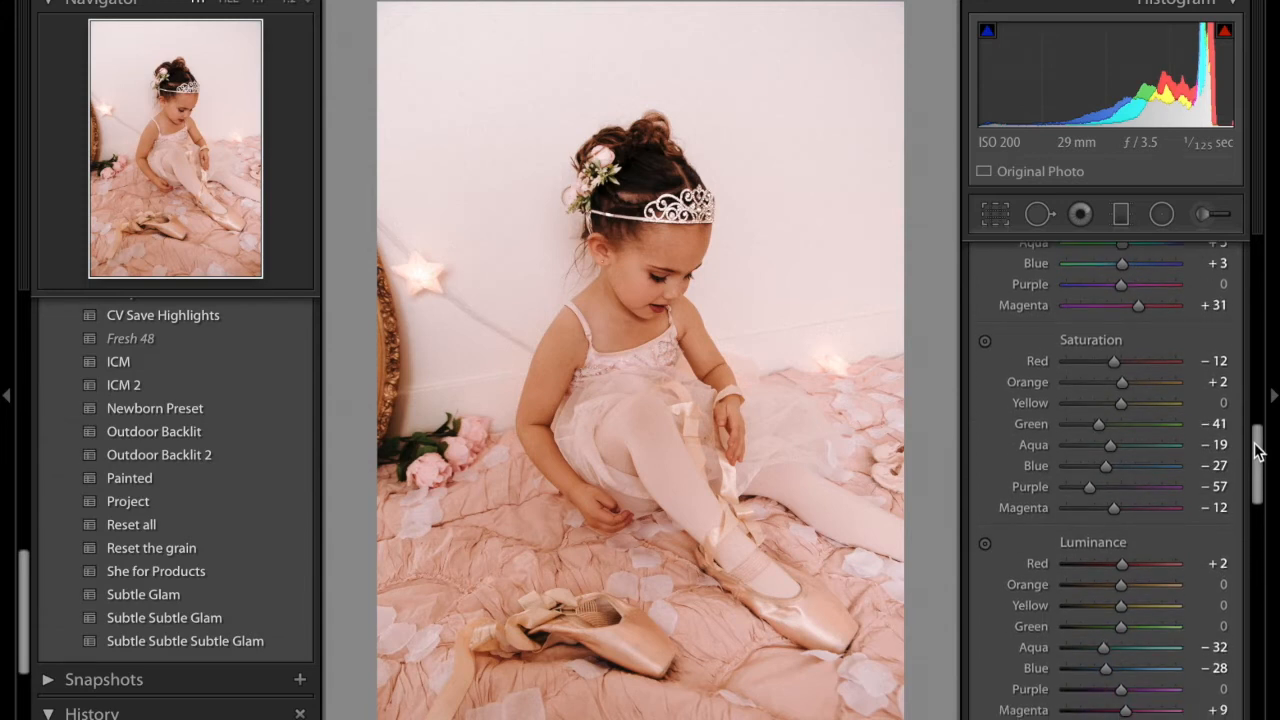
drag(1257, 452, 1266, 630)
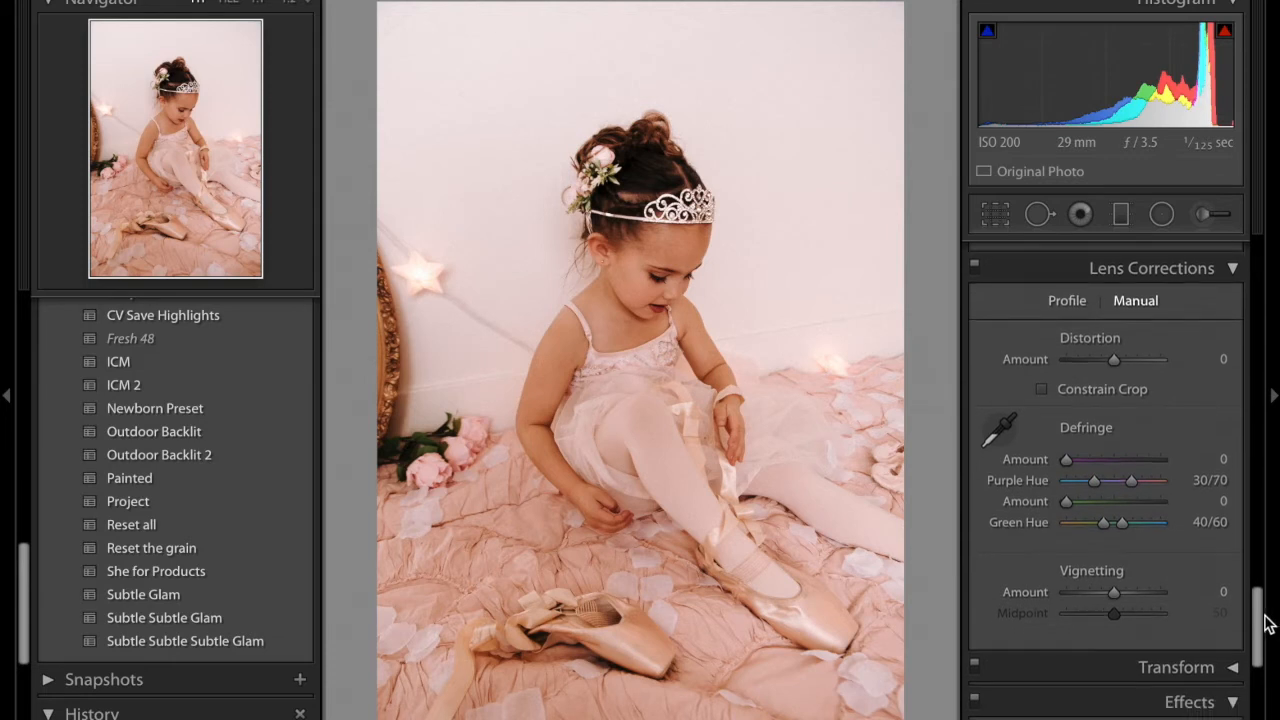
click(1072, 301)
Set the grain amount to 53, inspecting the grain close up around the tiara and face while trying lower amounts
drag(1258, 636, 1256, 719)
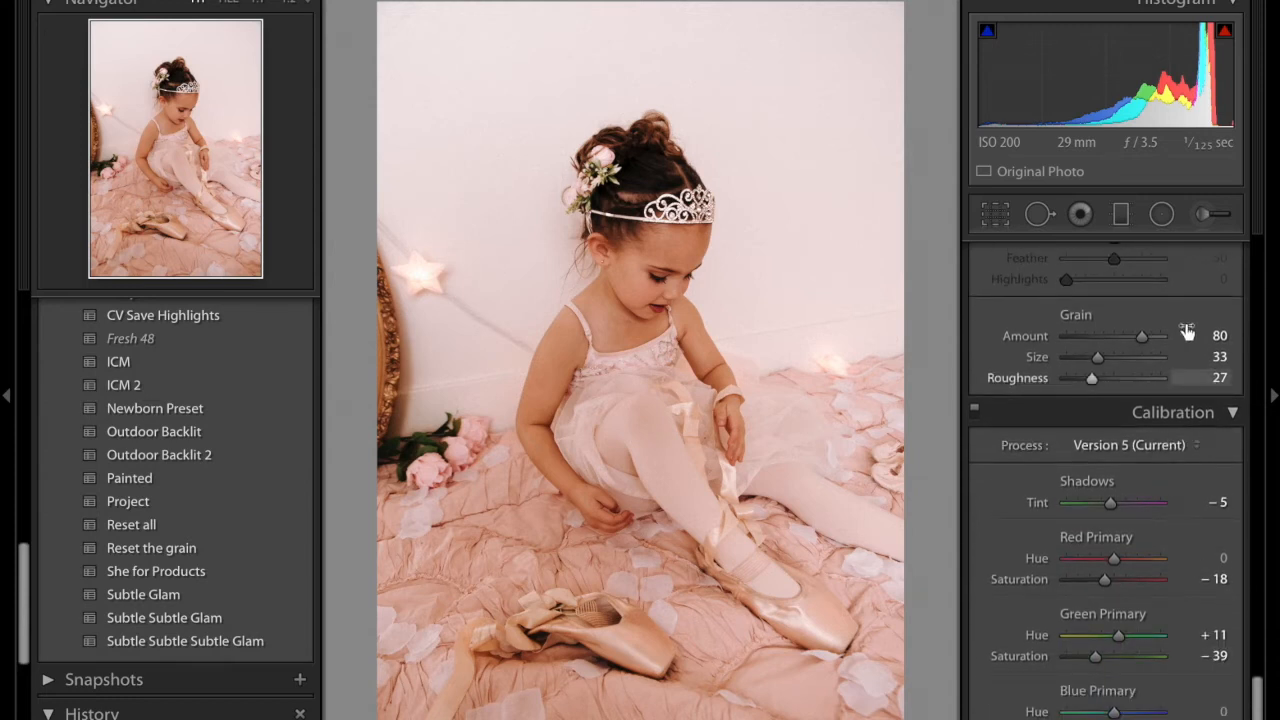
drag(1142, 337, 1126, 338)
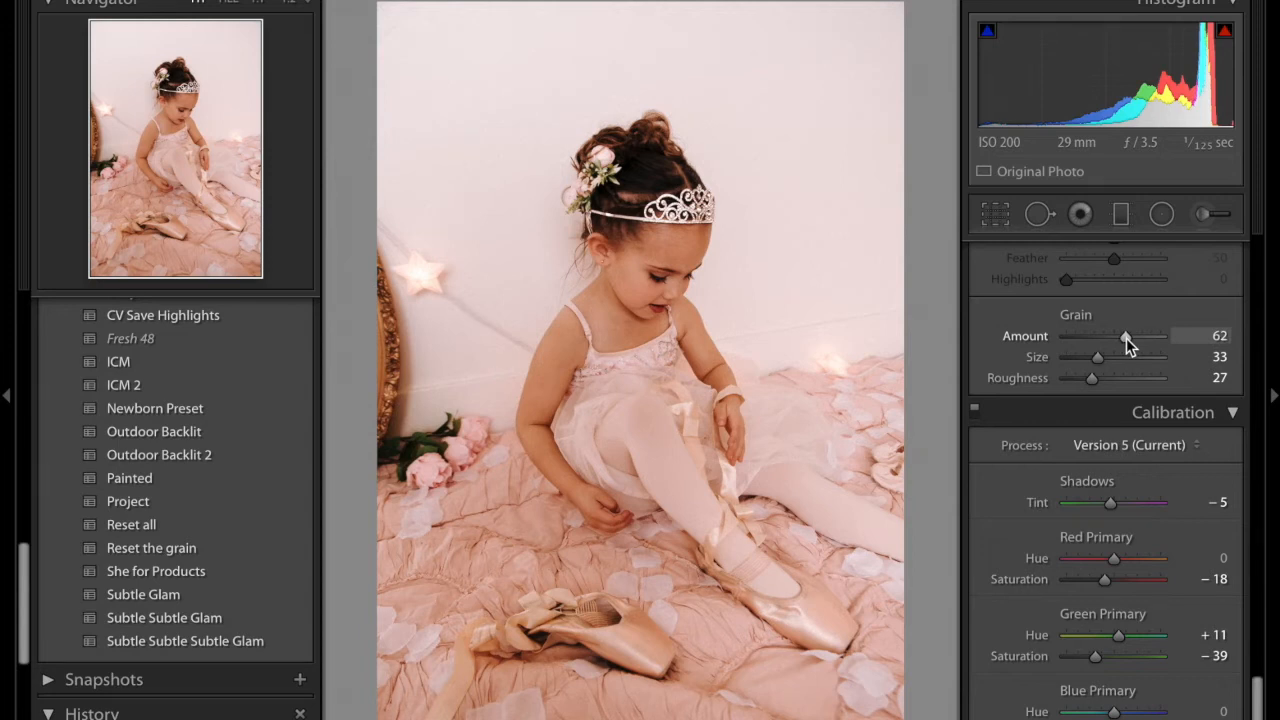
drag(1126, 338, 1114, 338)
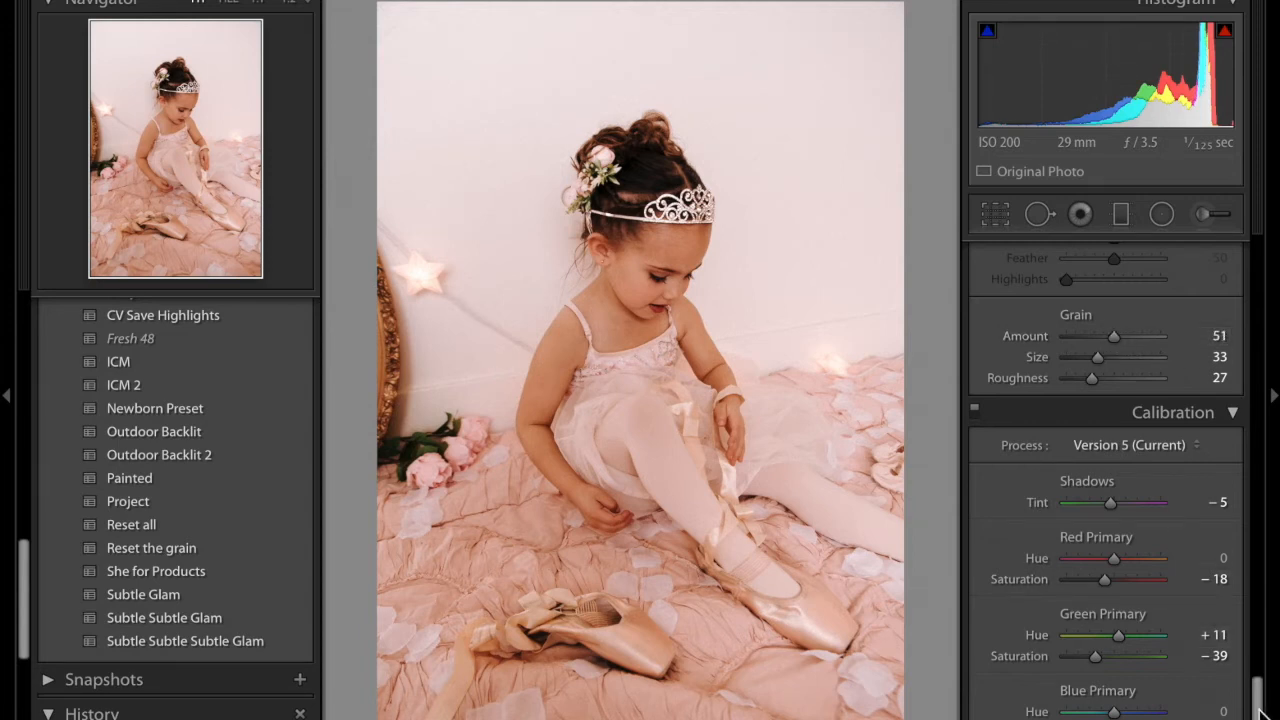
click(646, 265)
drag(840, 229, 551, 471)
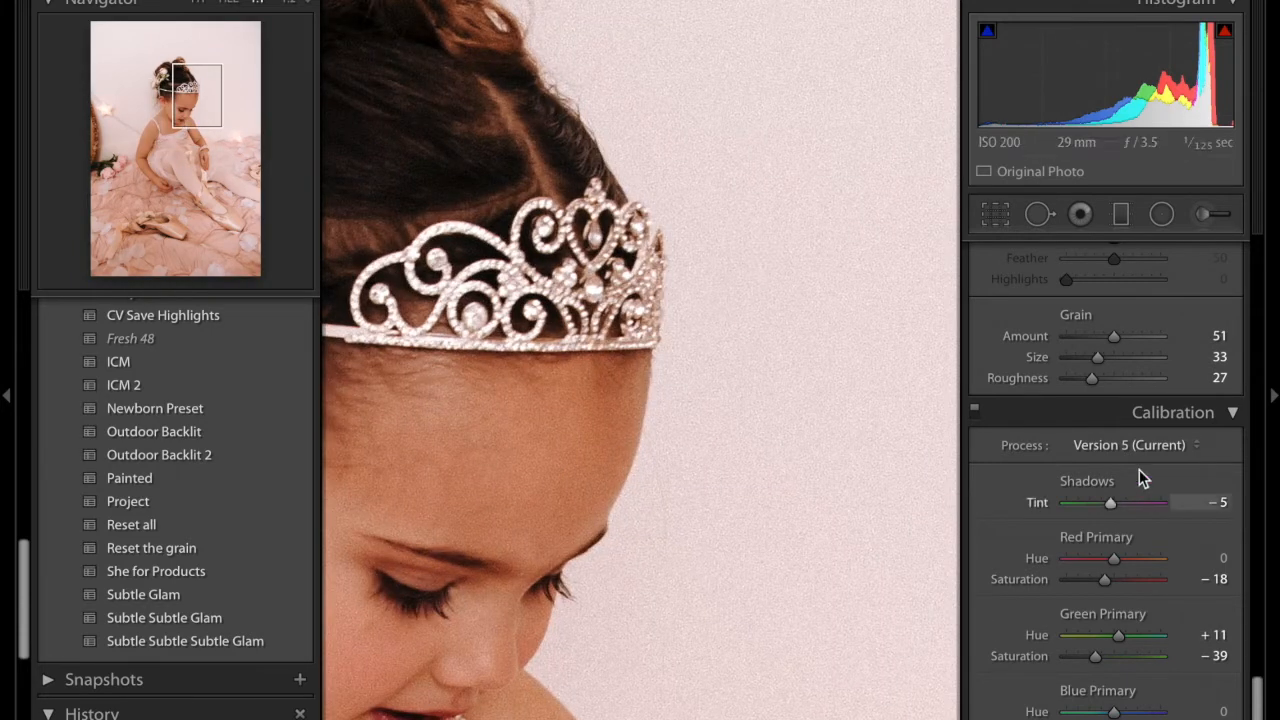
click(713, 507)
drag(1114, 340, 1007, 335)
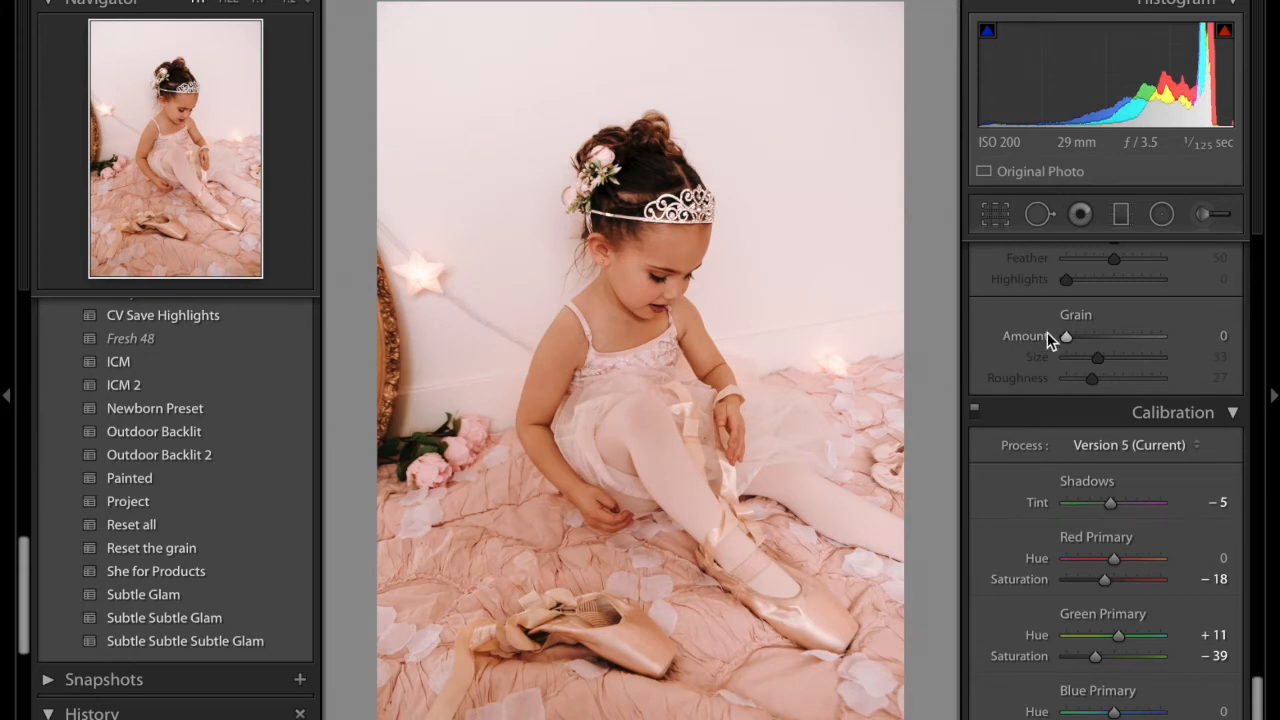
drag(1067, 340, 1118, 352)
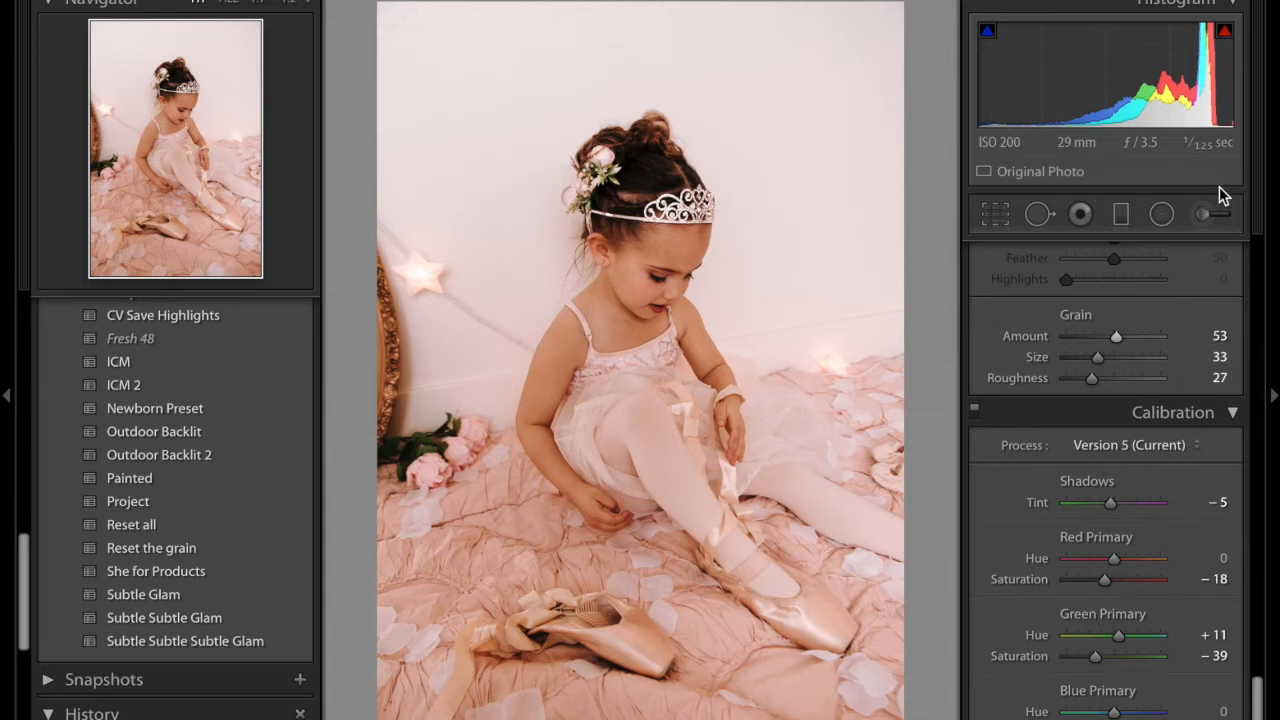
Raise the exposure to +2.10 and set the white balance to a temperature of 6,927 and a tint of +5
scroll(1116, 368, up, 15)
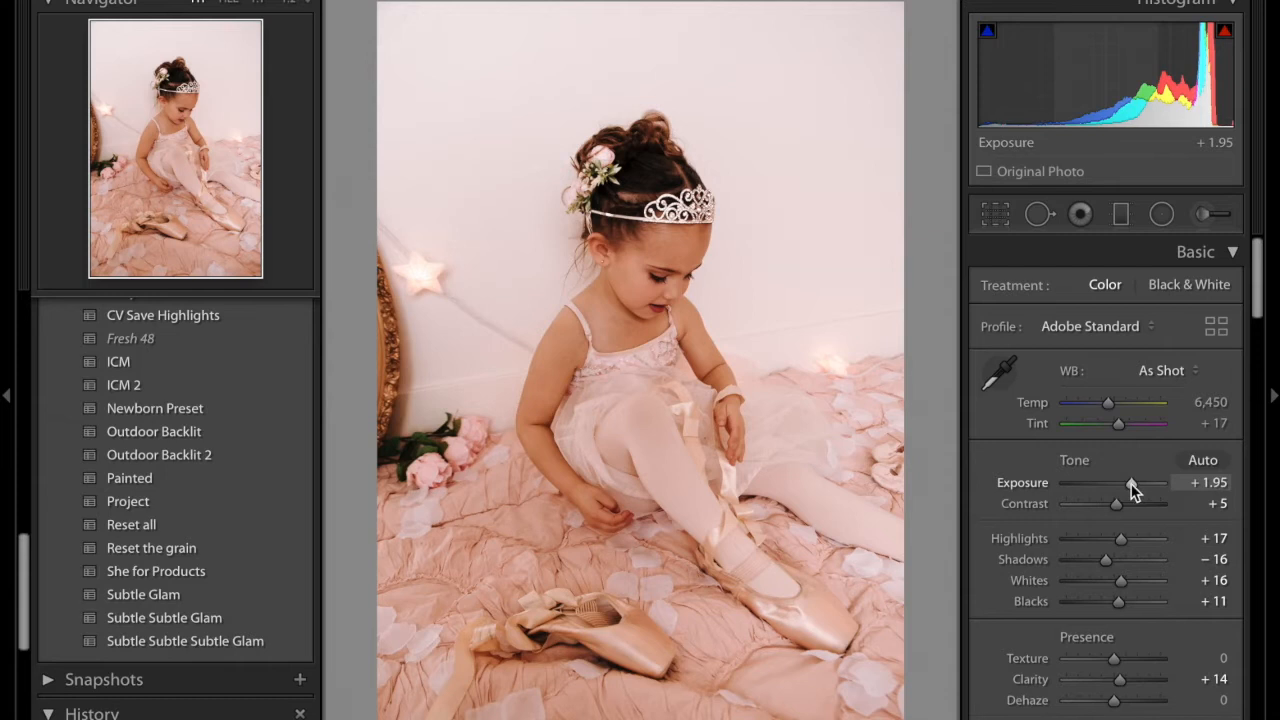
drag(1133, 489, 1131, 490)
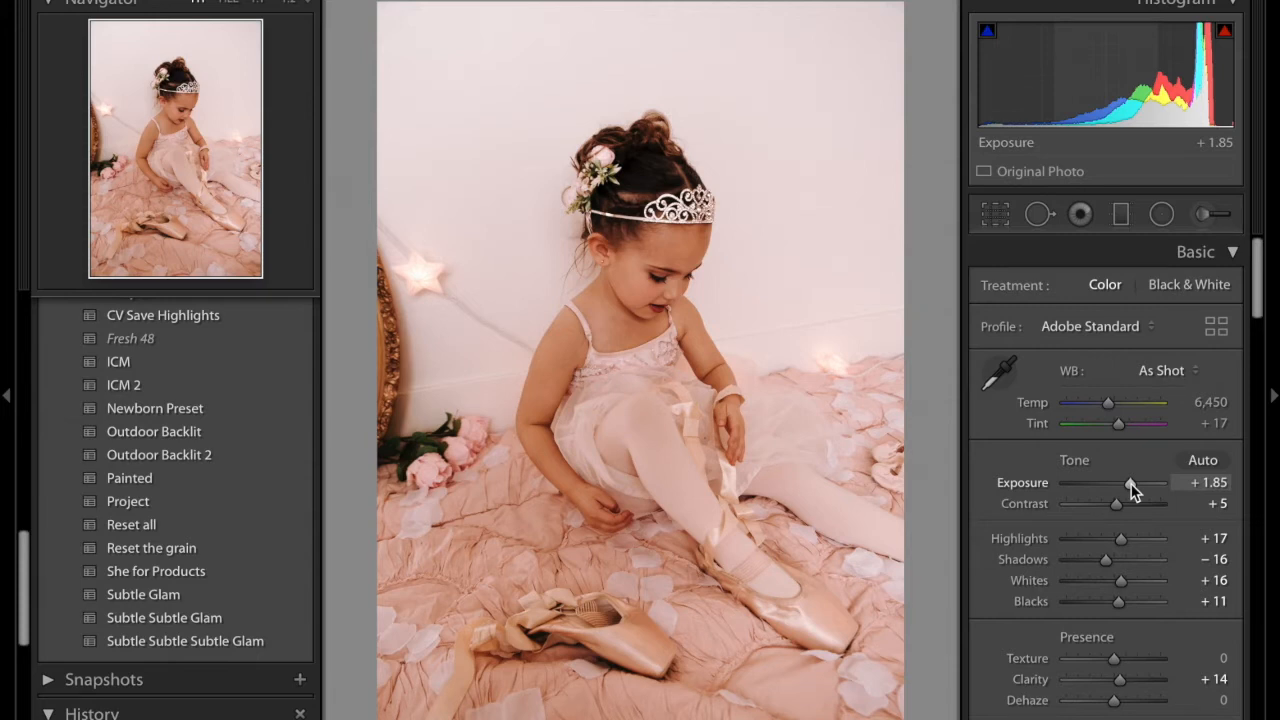
drag(1131, 488, 1132, 482)
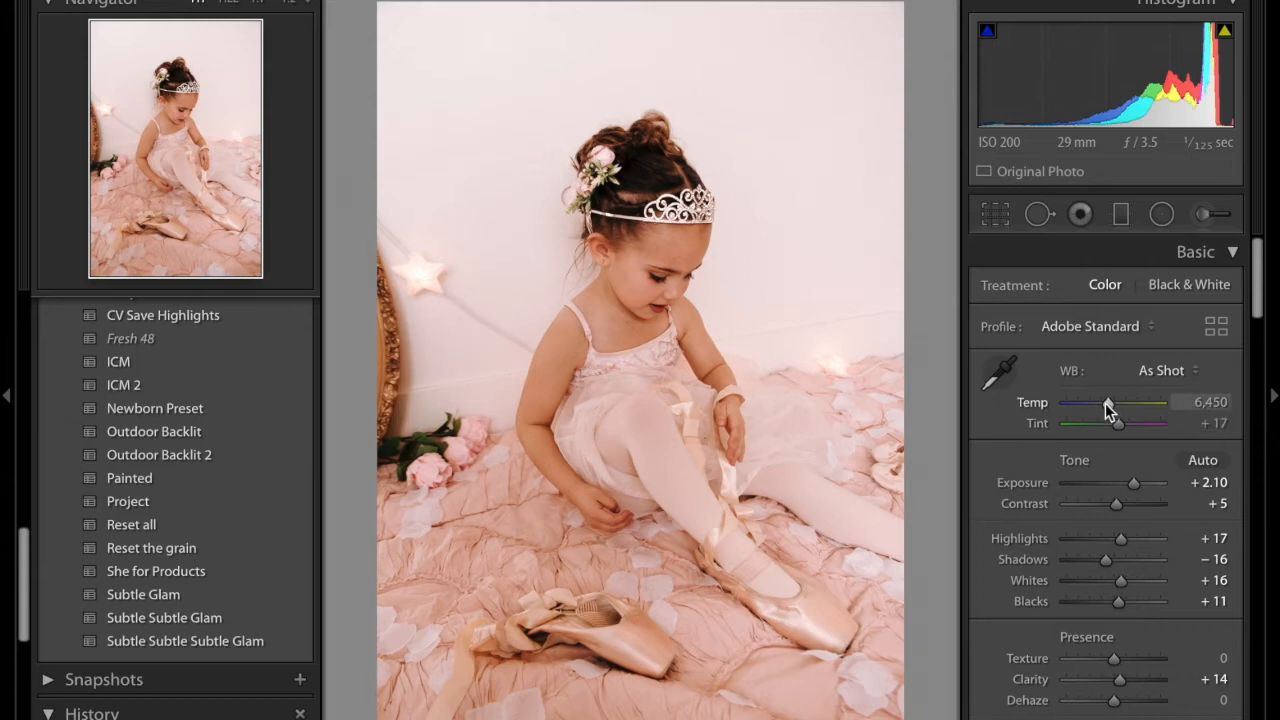
drag(1108, 408, 1116, 423)
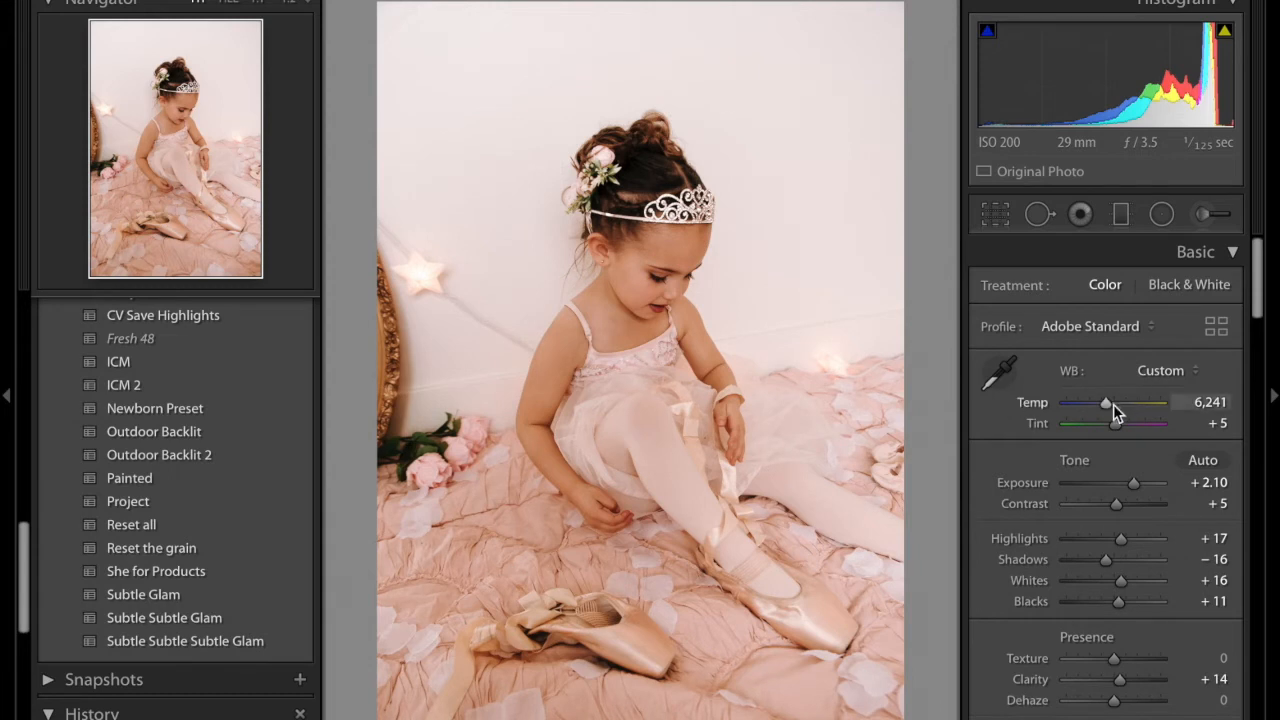
drag(1107, 404, 1114, 403)
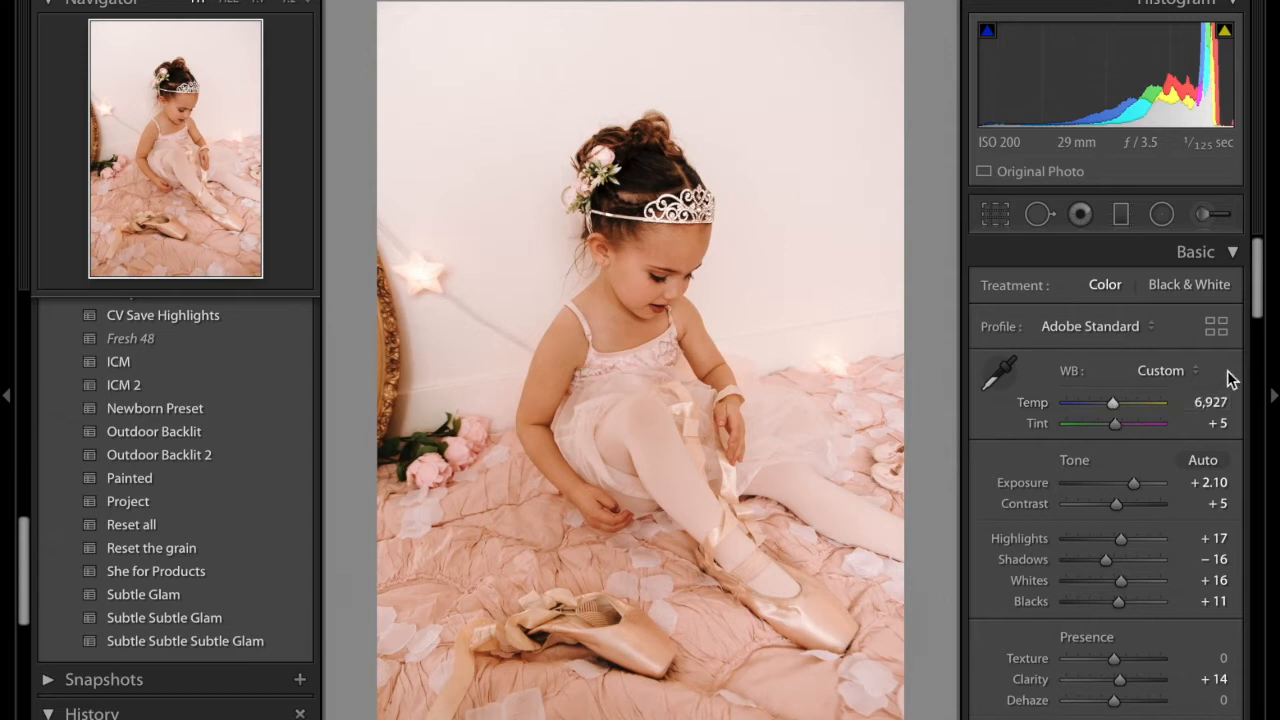
Straighten the photo by 2.53 degrees, crop it tighter at the original aspect, and reposition the girl within the frame
click(993, 210)
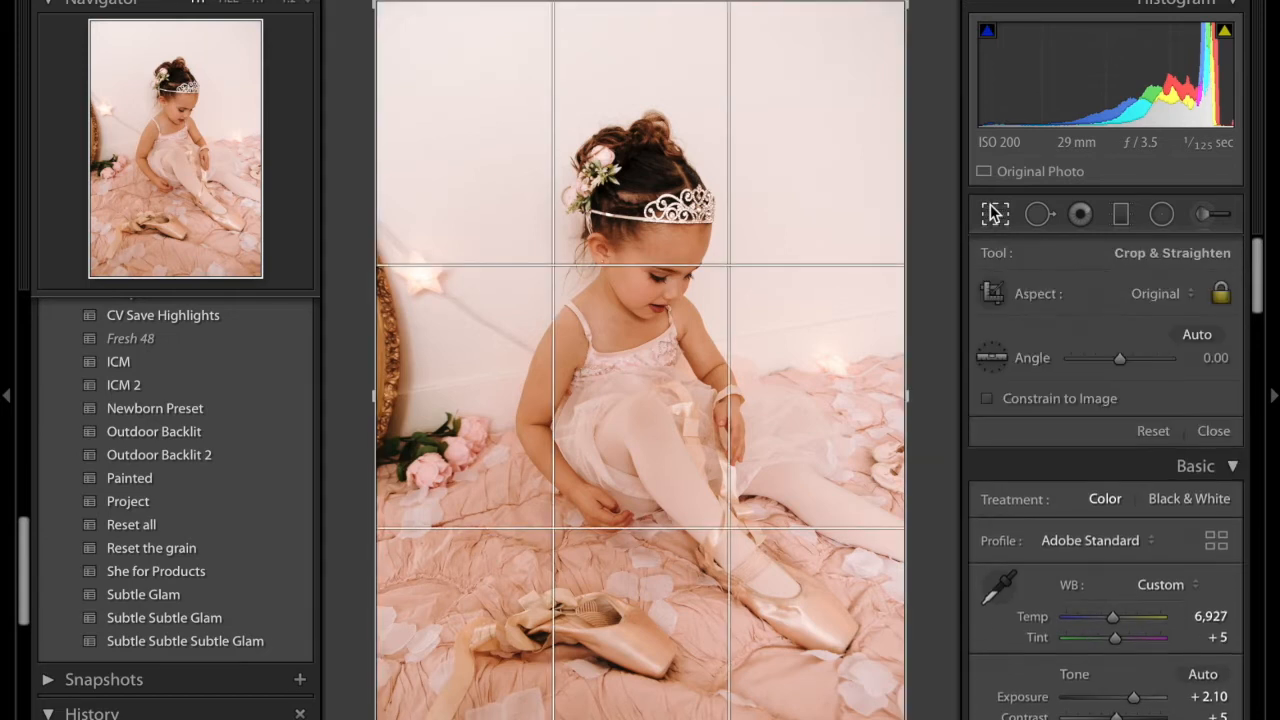
drag(1118, 358, 1120, 357)
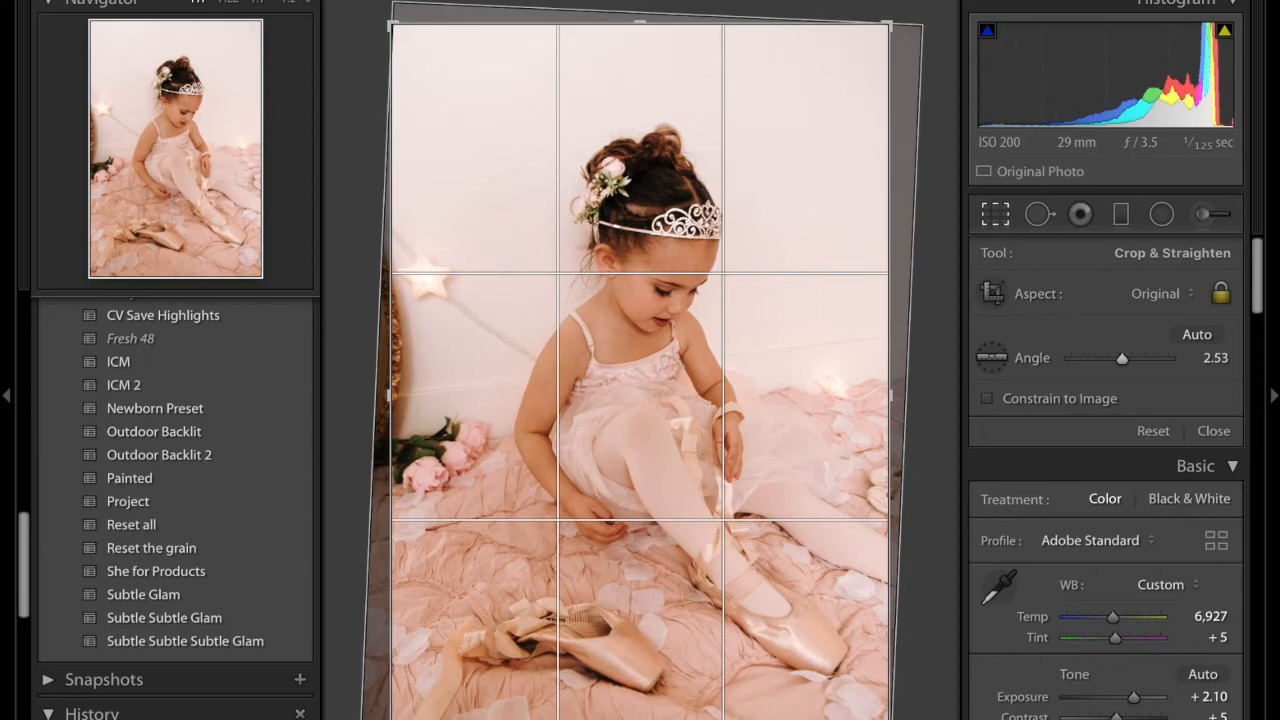
drag(398, 719, 413, 719)
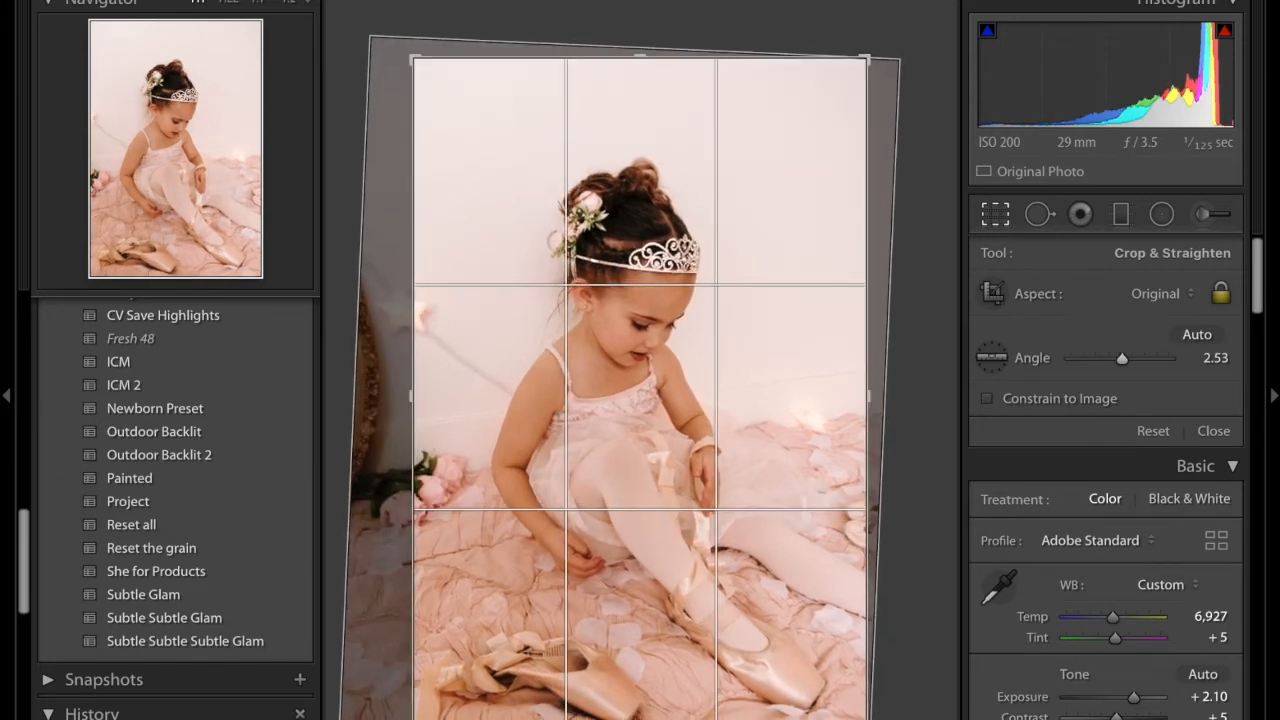
key(r)
click(984, 214)
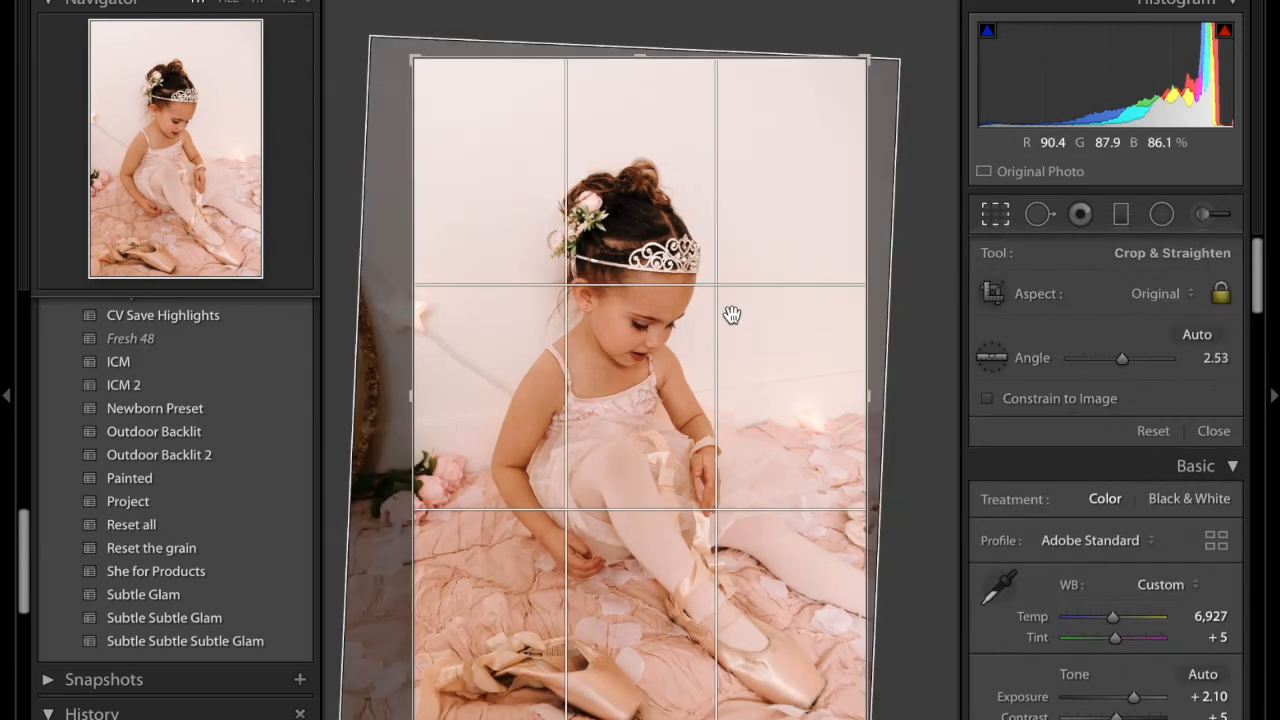
drag(691, 380, 691, 355)
key(Return)
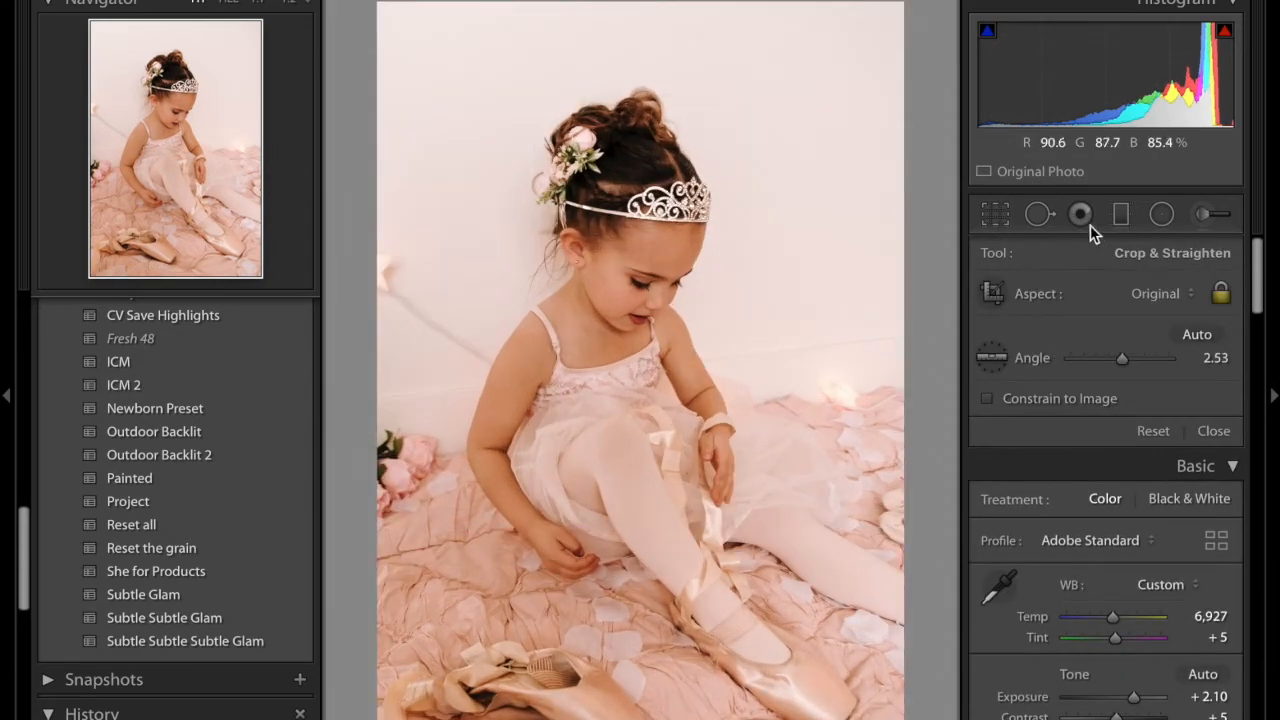
Widen the crop slightly at the original aspect, taking in more of the star light and roses beside the girl
click(1002, 214)
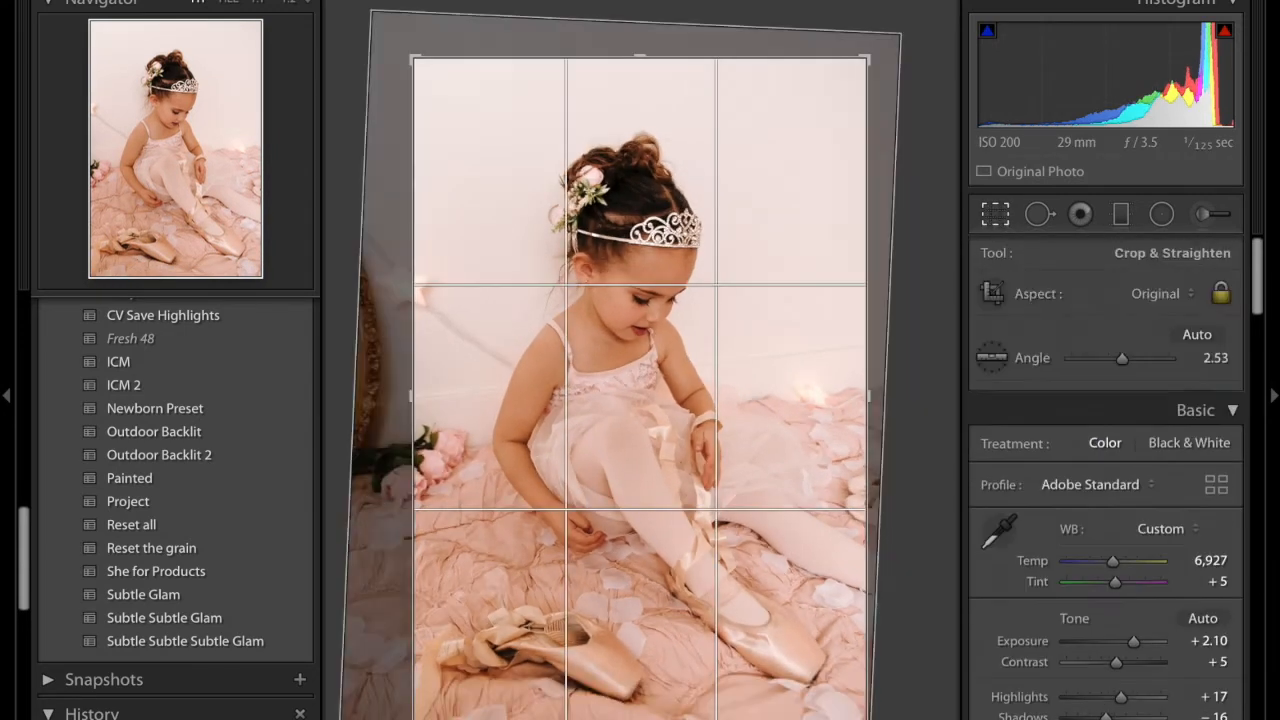
key(o)
key(o)
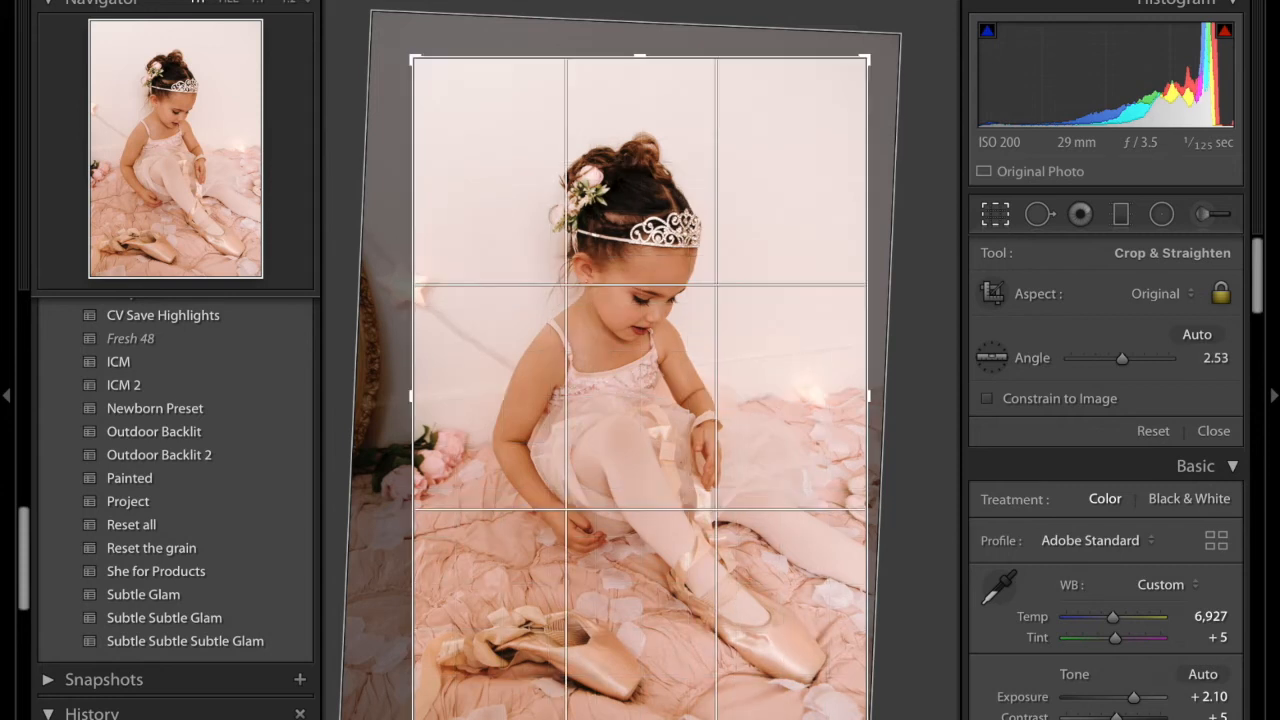
drag(413, 719, 405, 719)
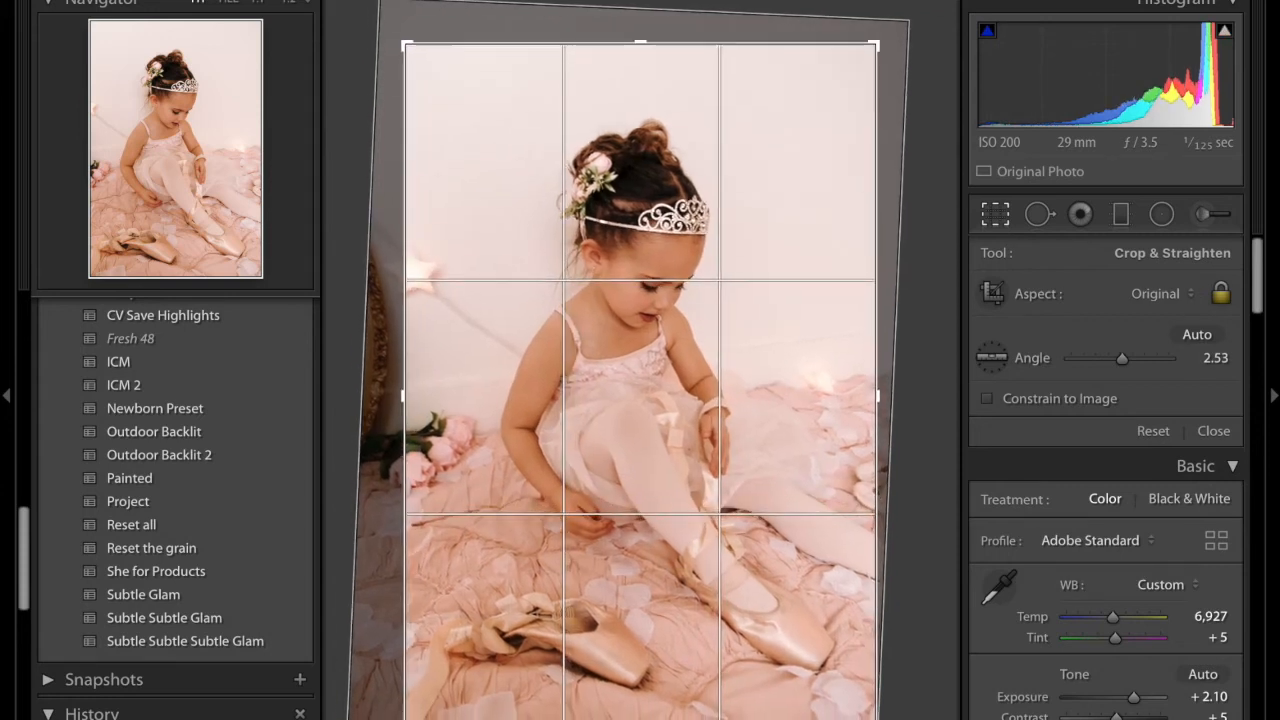
key(Return)
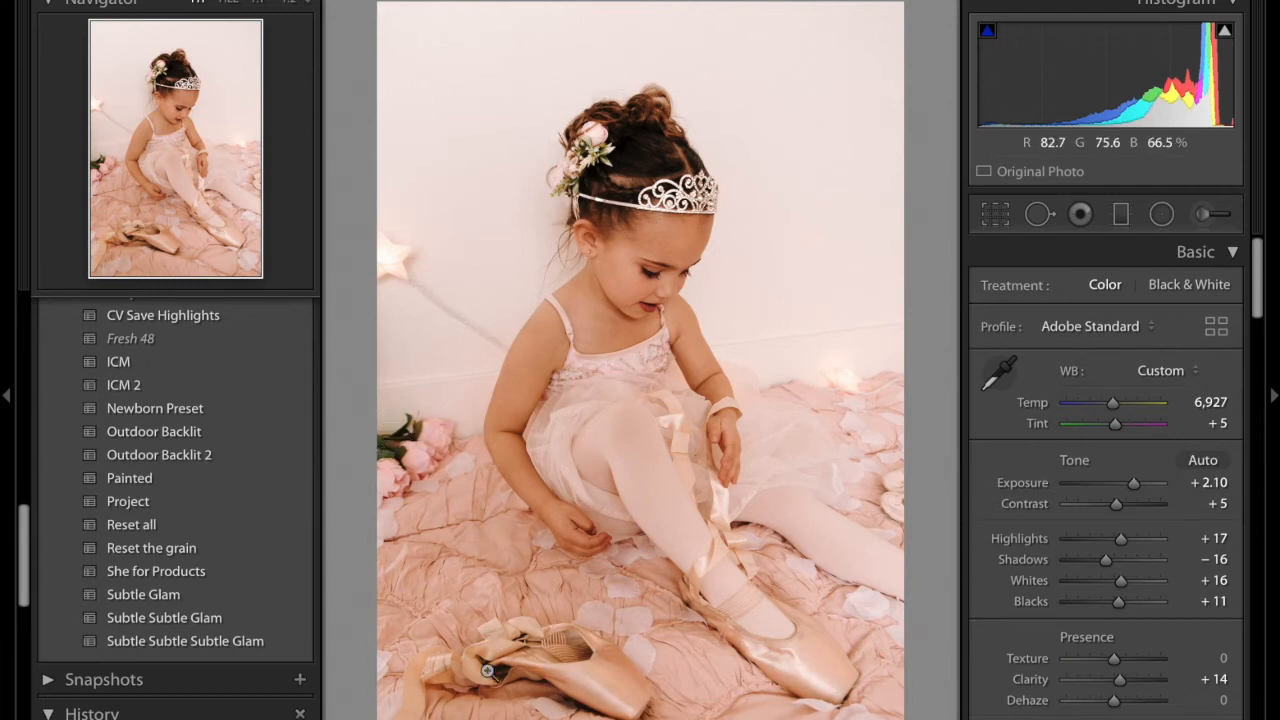
click(1119, 213)
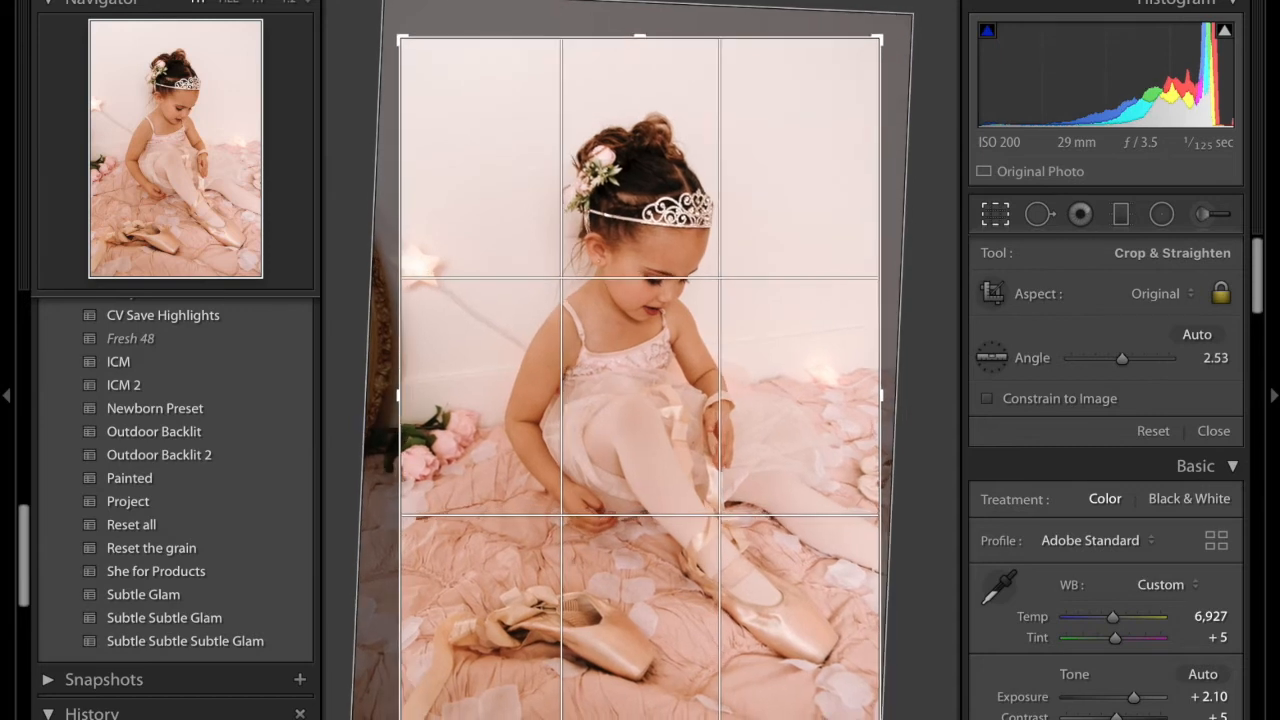
click(995, 212)
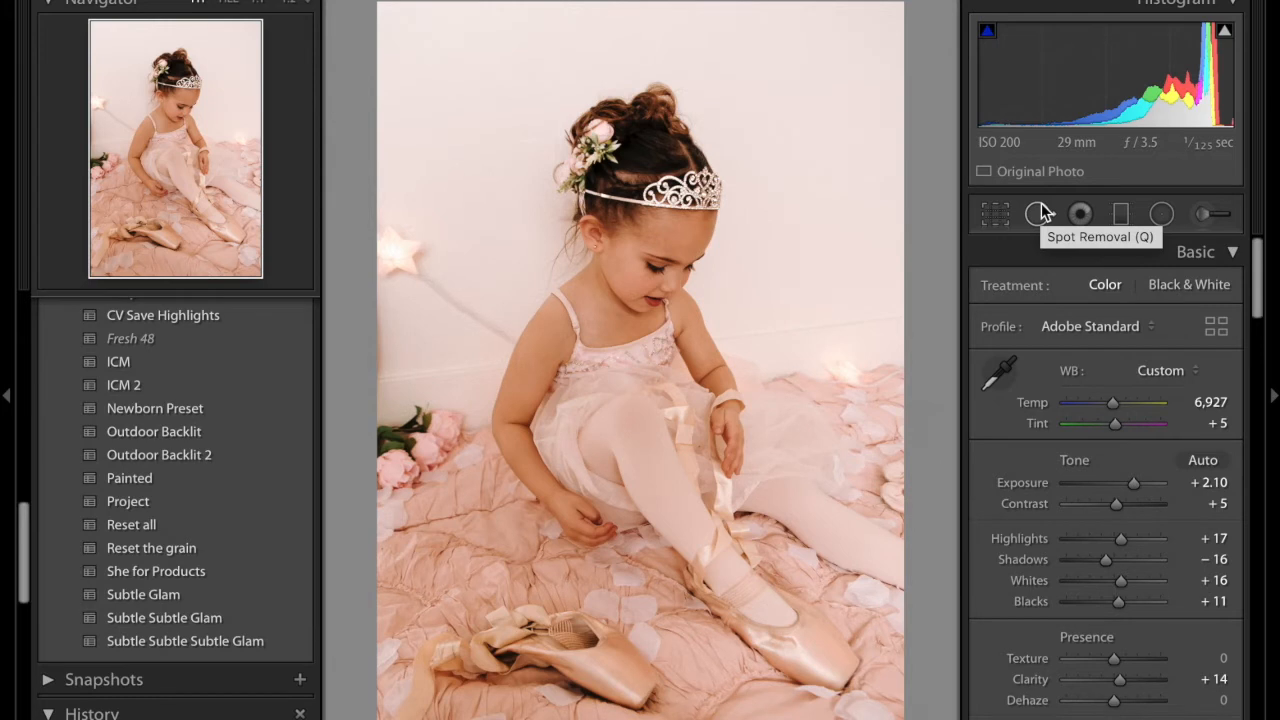
Start an adjustment brush with the effect Strike a Pose | Skin - Subtle Smooth
click(1205, 215)
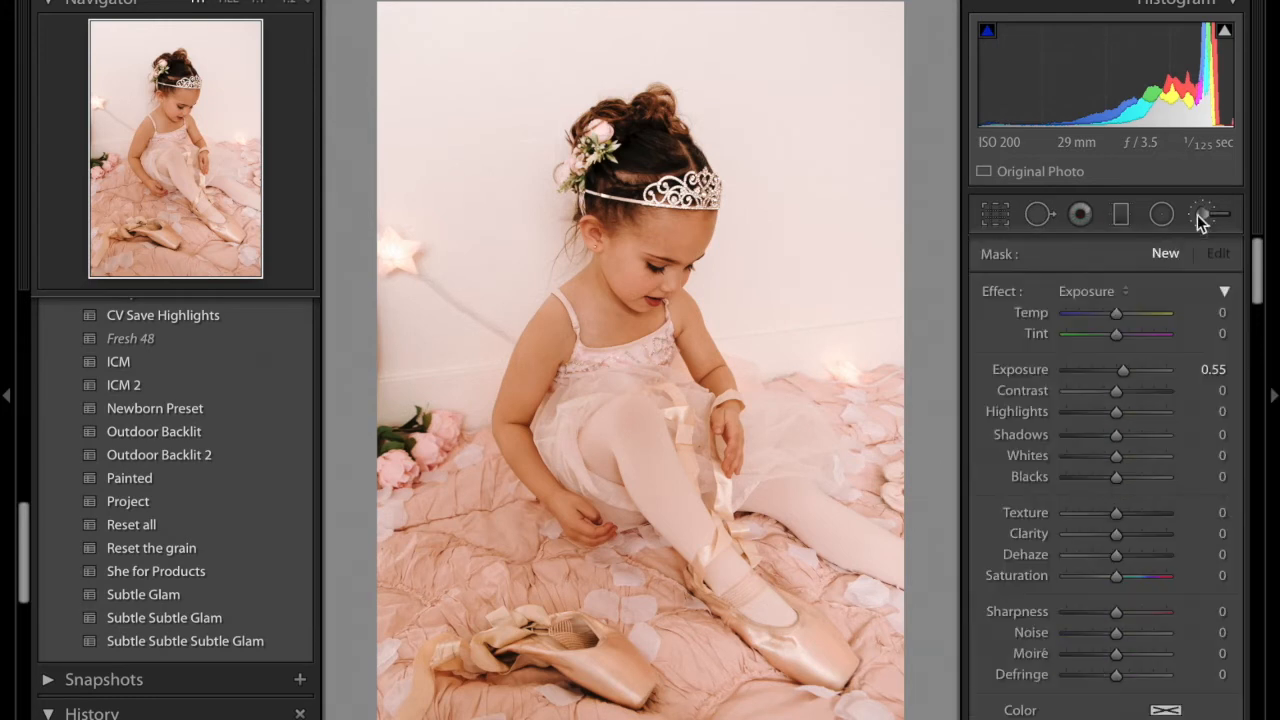
click(1085, 291)
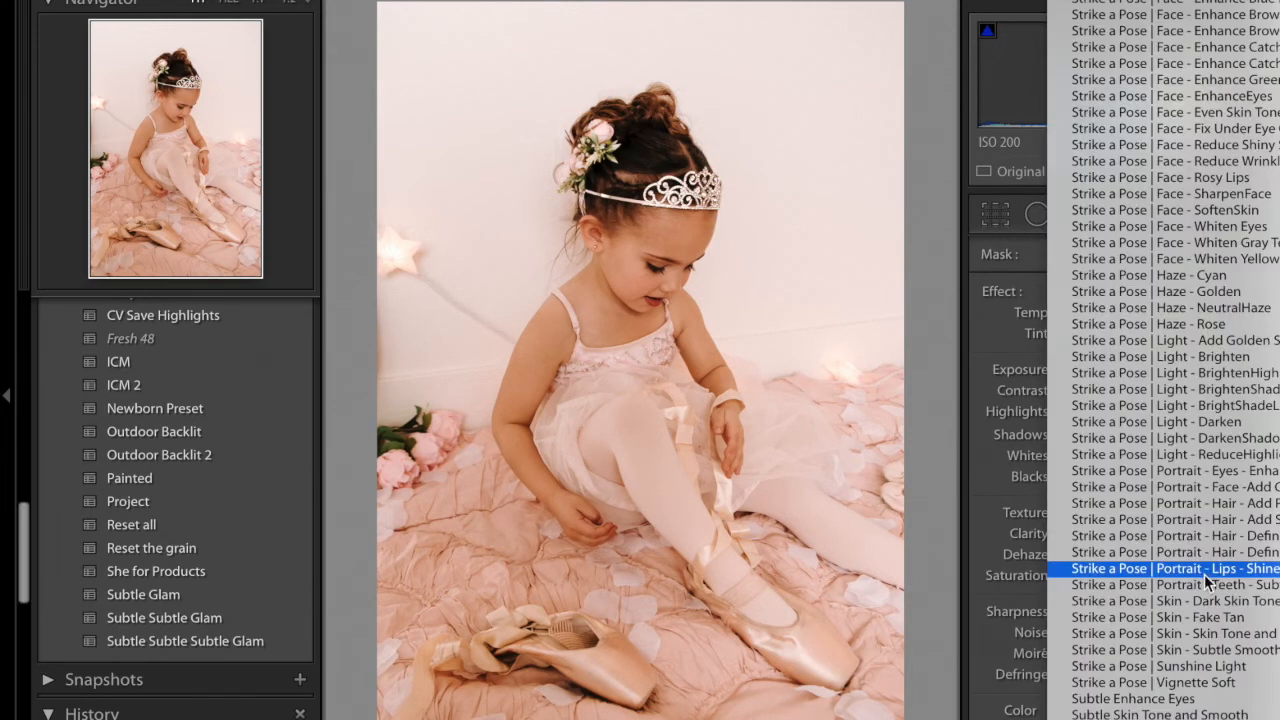
click(1205, 650)
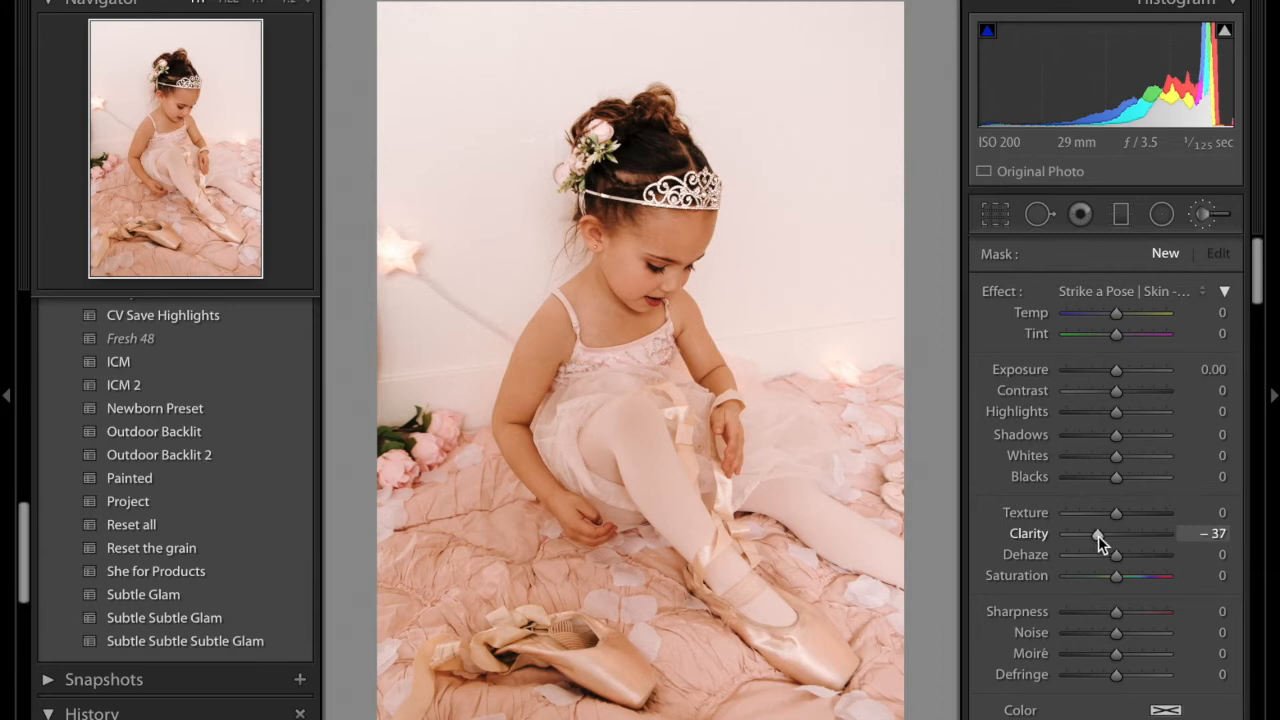
Try the skin brush at a clarity of -73 with a dab on the girl's cheek, and undo the stroke
drag(1113, 537, 1080, 537)
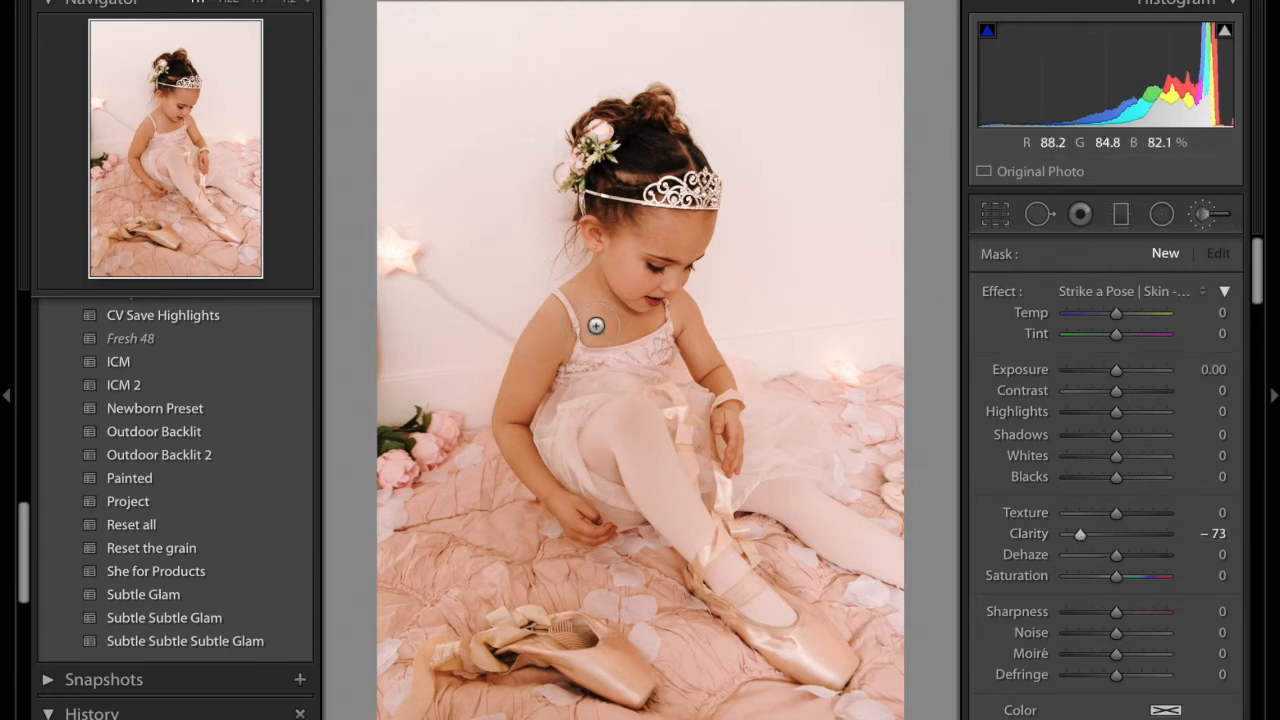
click(613, 268)
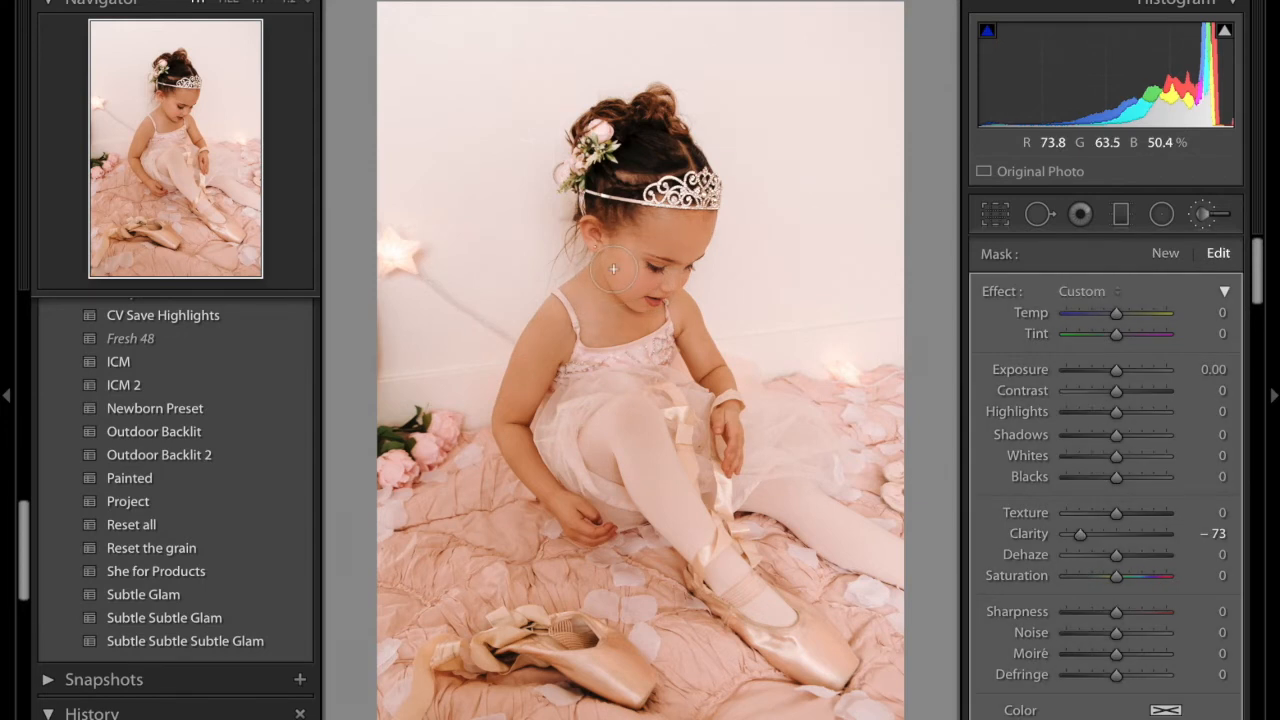
key(ctrl+z)
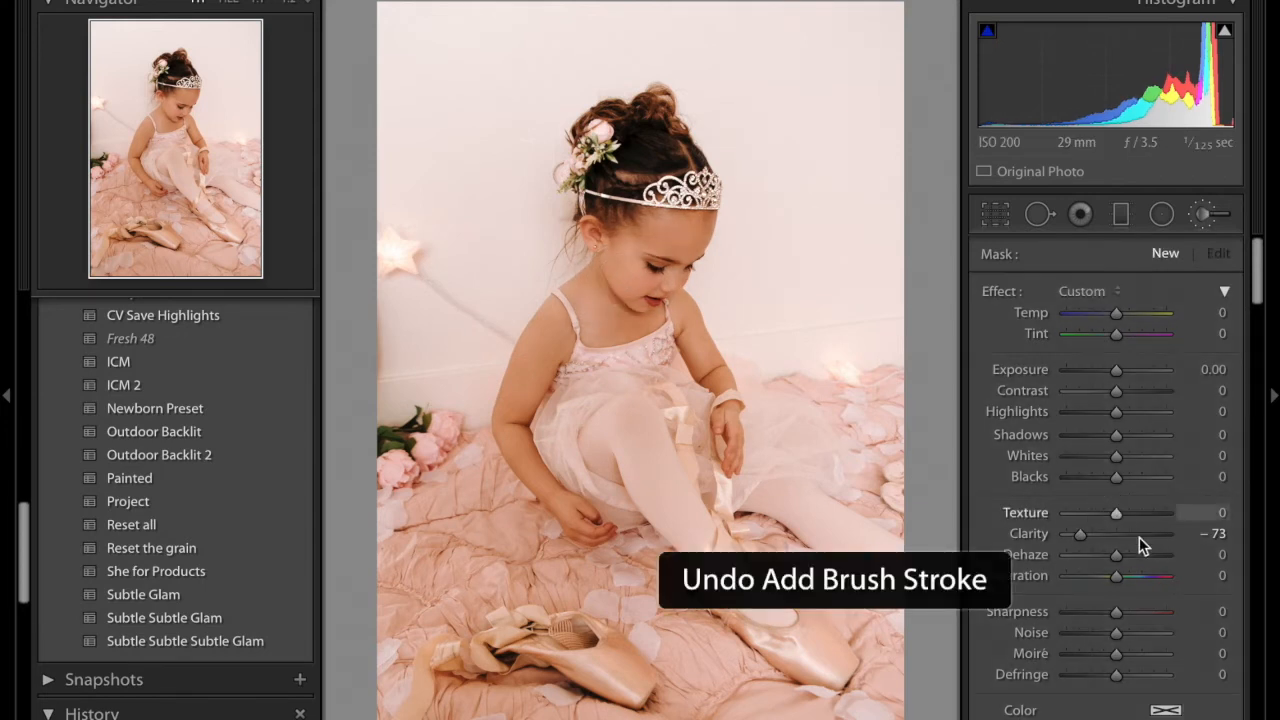
Set the brush clarity to -20 and paint the softening over the skin of the girl's arms, neck and face
drag(1078, 533, 1111, 532)
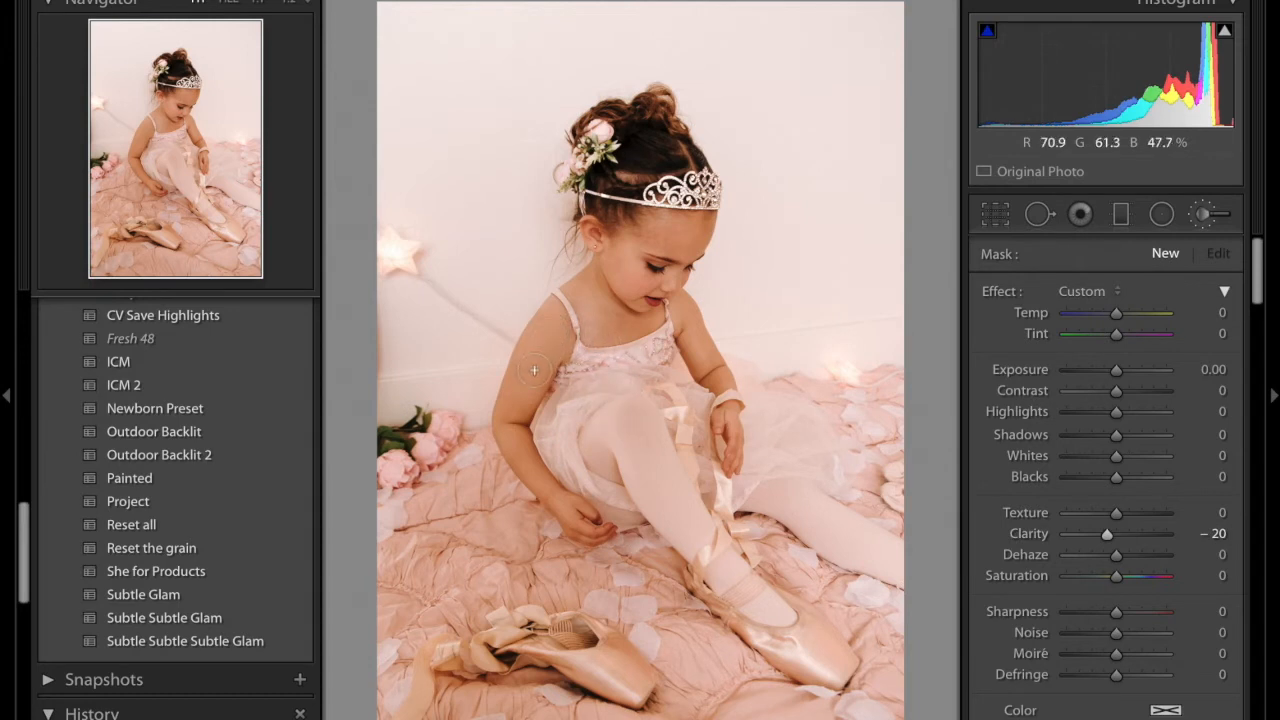
mouse_move(523, 390)
mouse_down()
mouse_move(516, 439)
mouse_move(589, 521)
mouse_move(539, 486)
mouse_up()
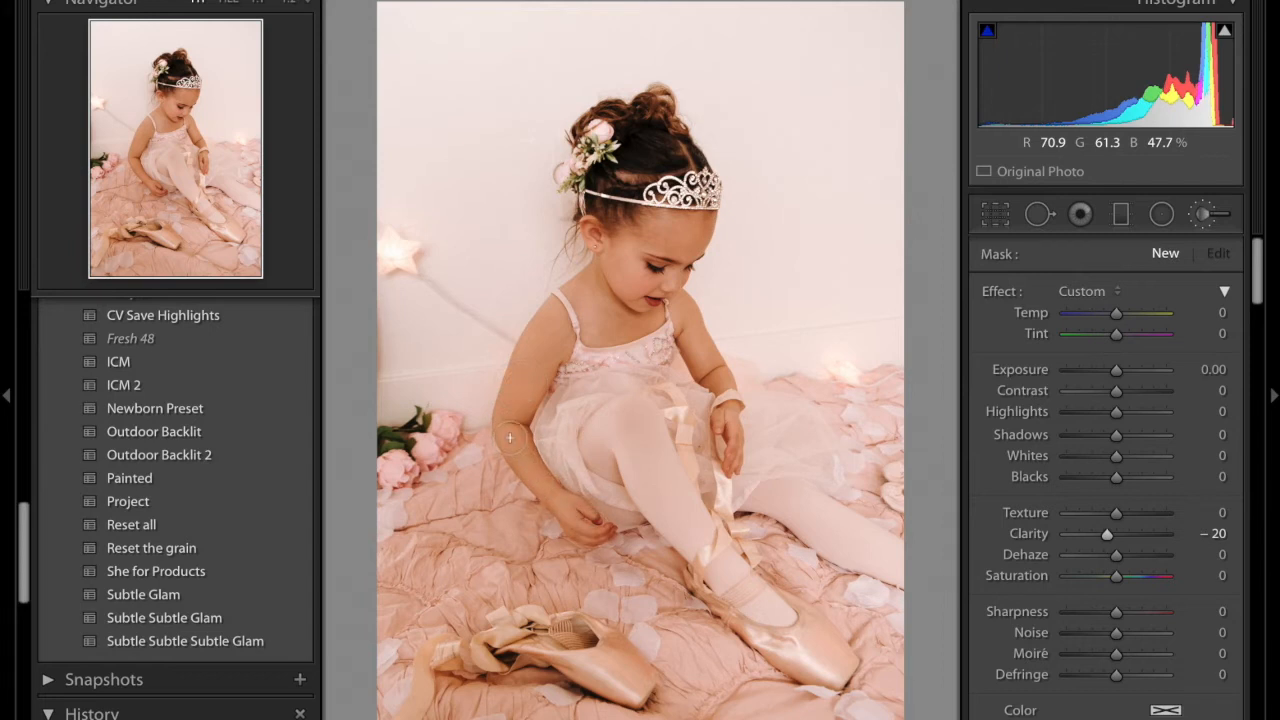
drag(509, 437, 515, 420)
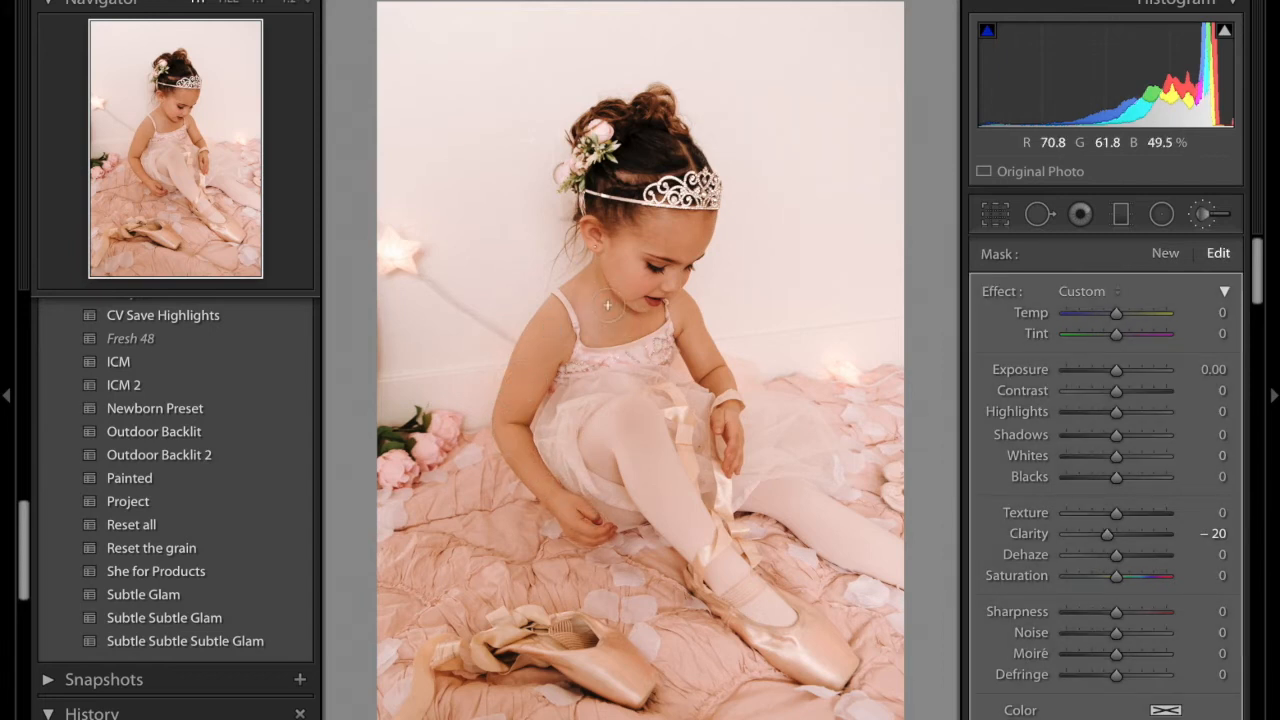
click(118, 184)
drag(168, 194, 173, 127)
drag(713, 210, 706, 194)
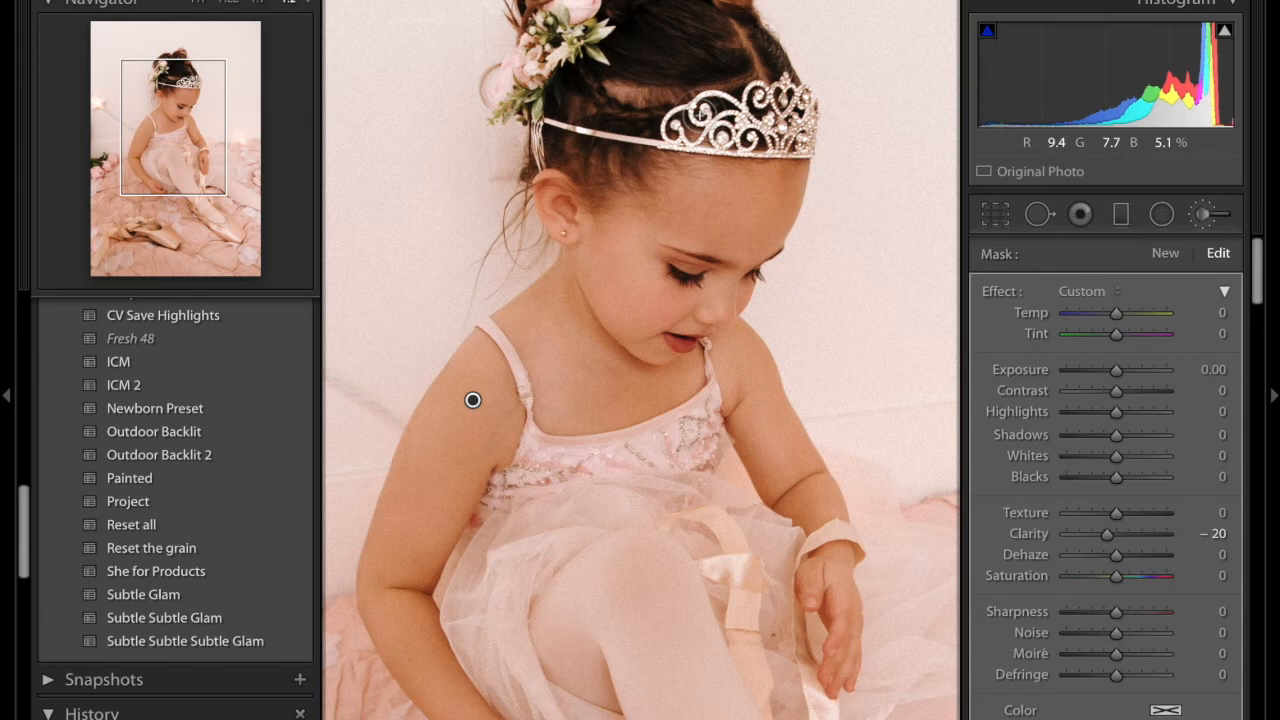
Display the mask overlay, check and refine the skin coverage on the face, shoulders, arms and hands, and hide the overlay
key(o)
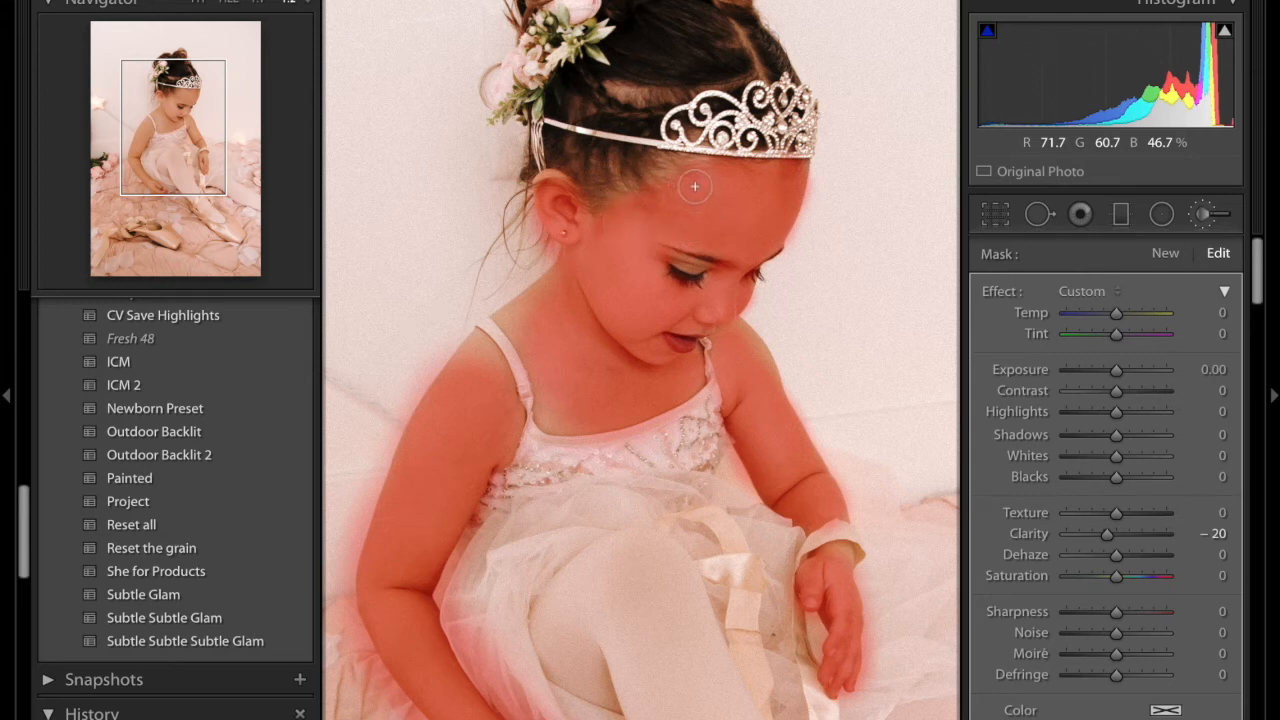
drag(546, 303, 512, 350)
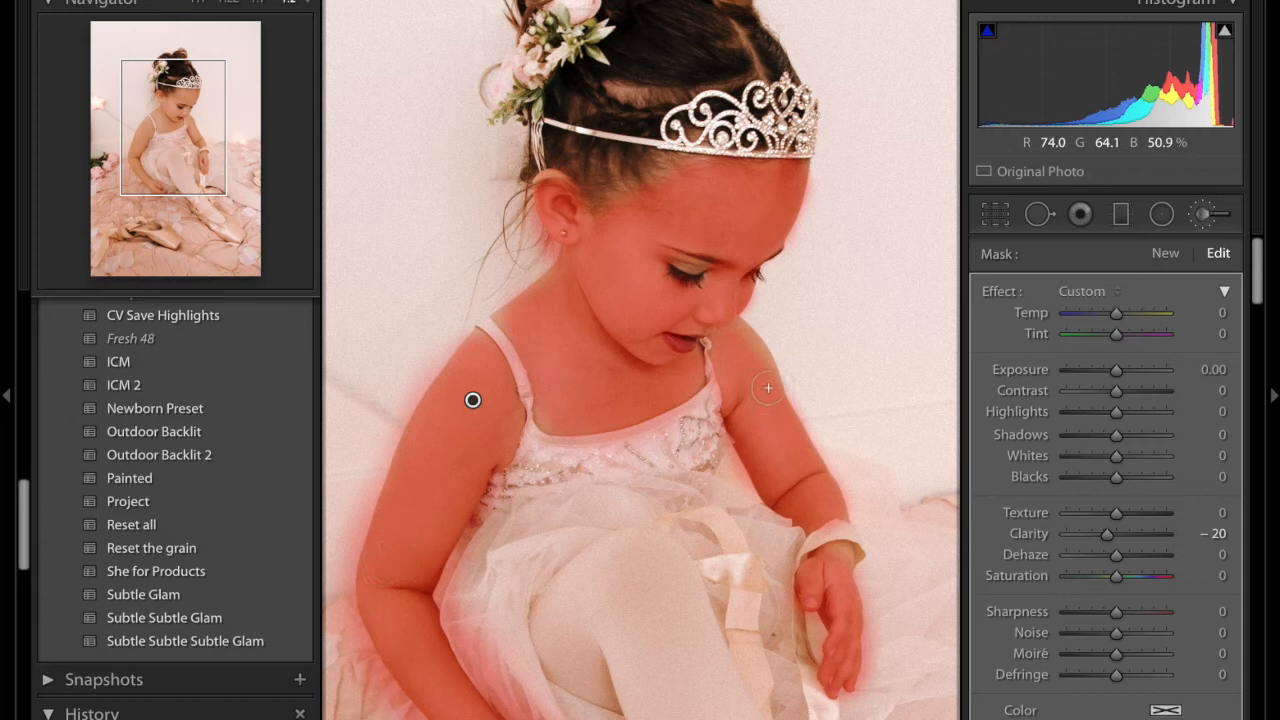
drag(743, 354, 770, 438)
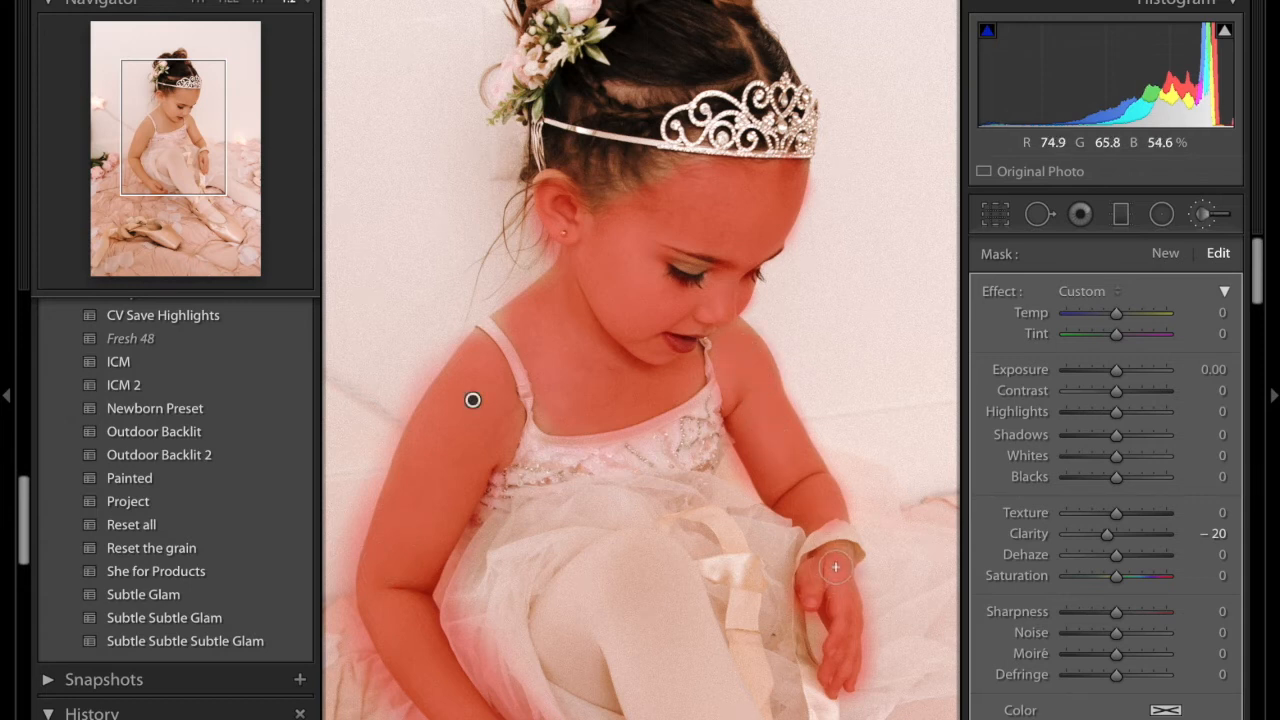
drag(191, 143, 184, 191)
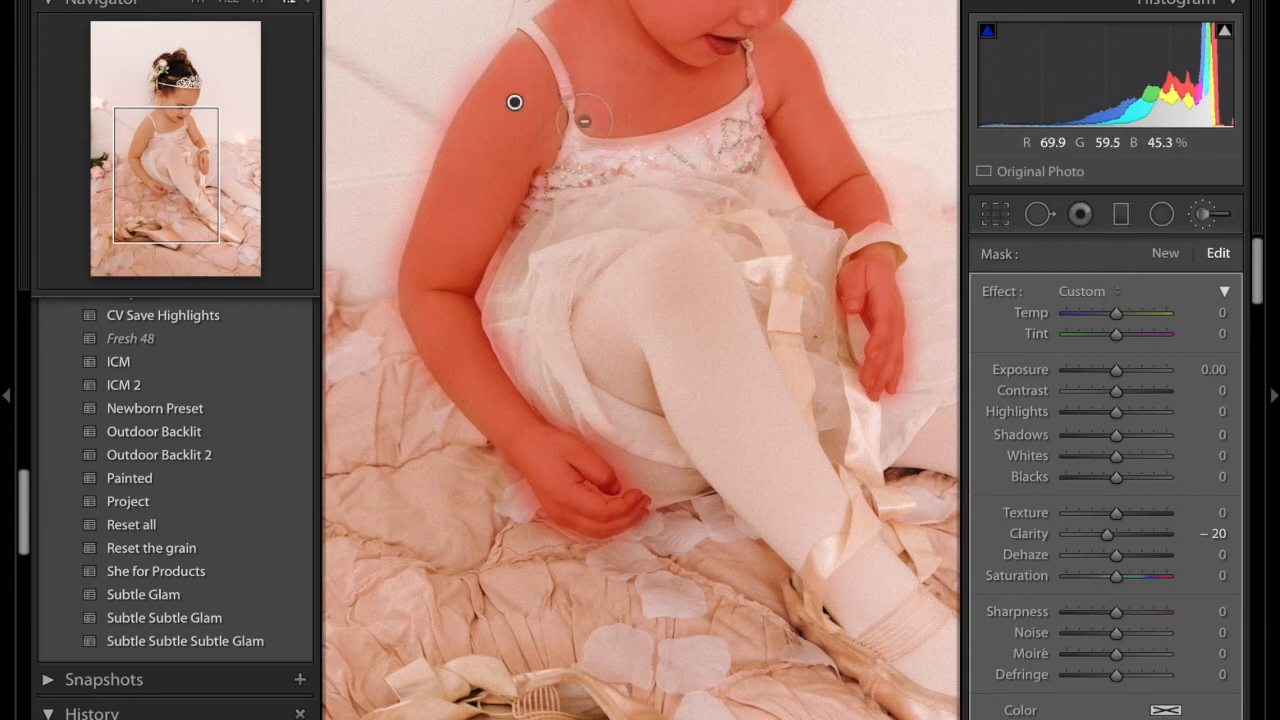
drag(170, 175, 172, 116)
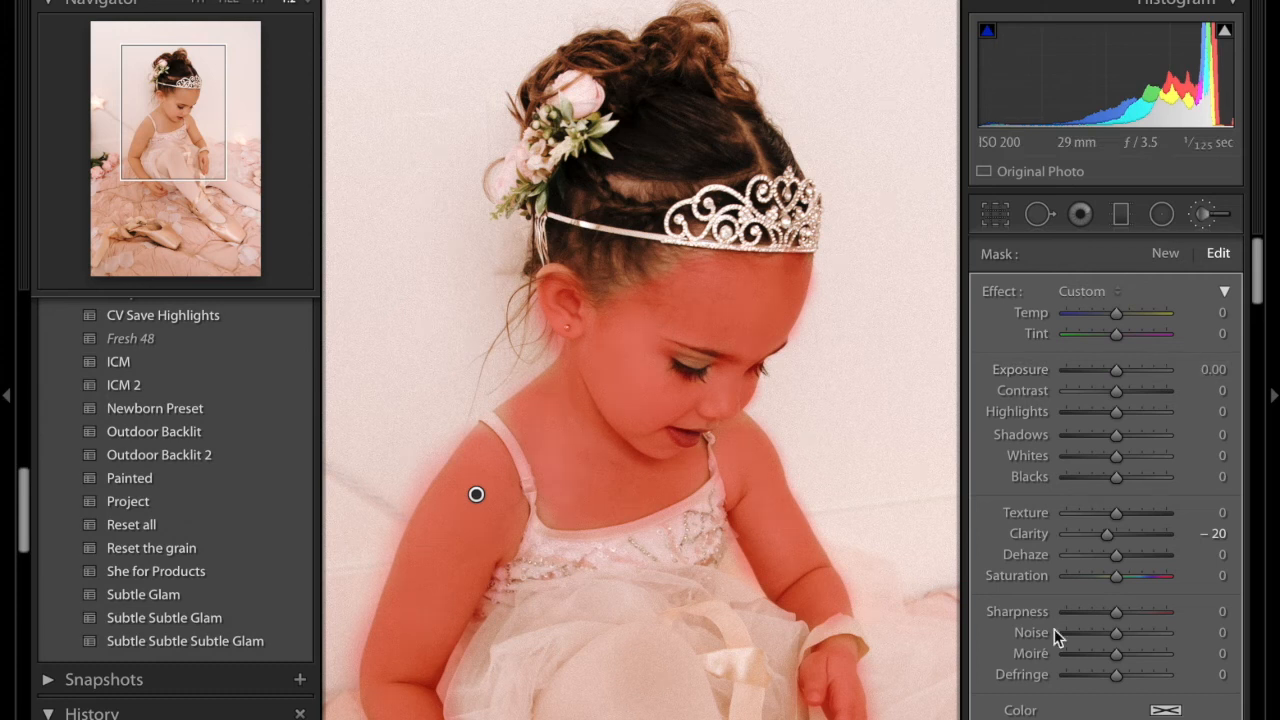
key(o)
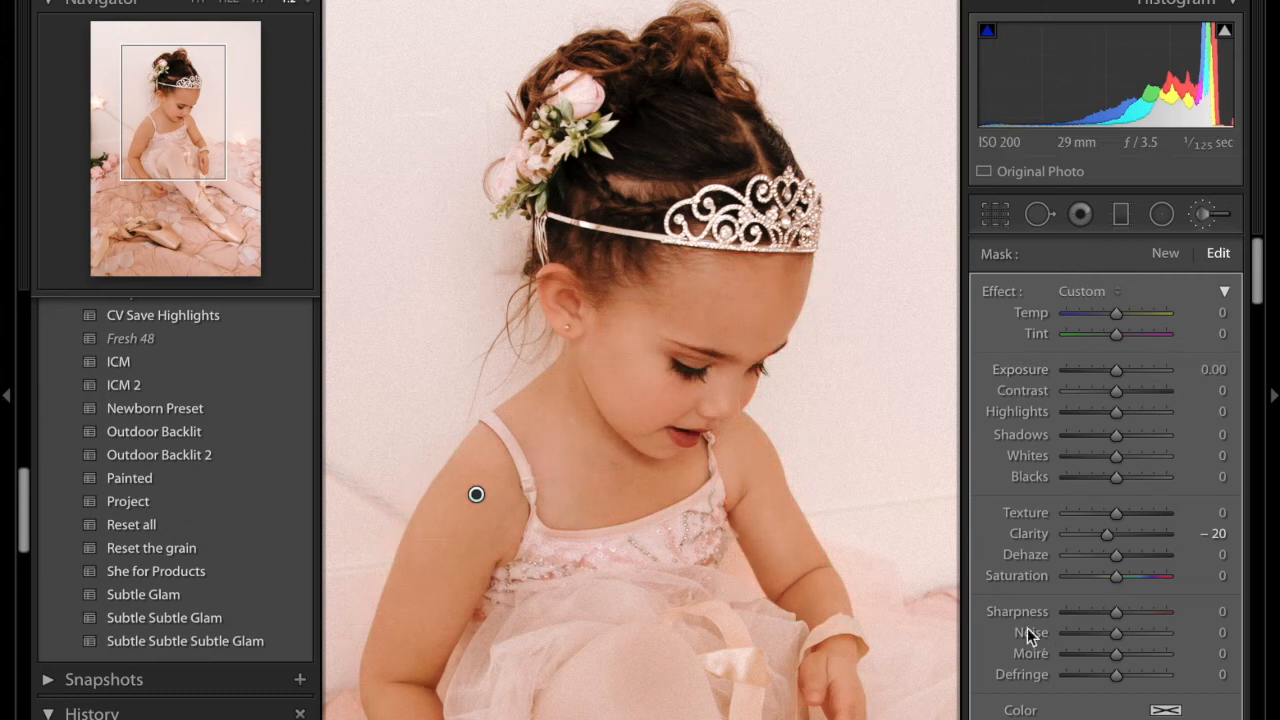
Review the skin brush's clarity on the whole photo, close the brush and fine-tune the white balance temperature
click(197, 5)
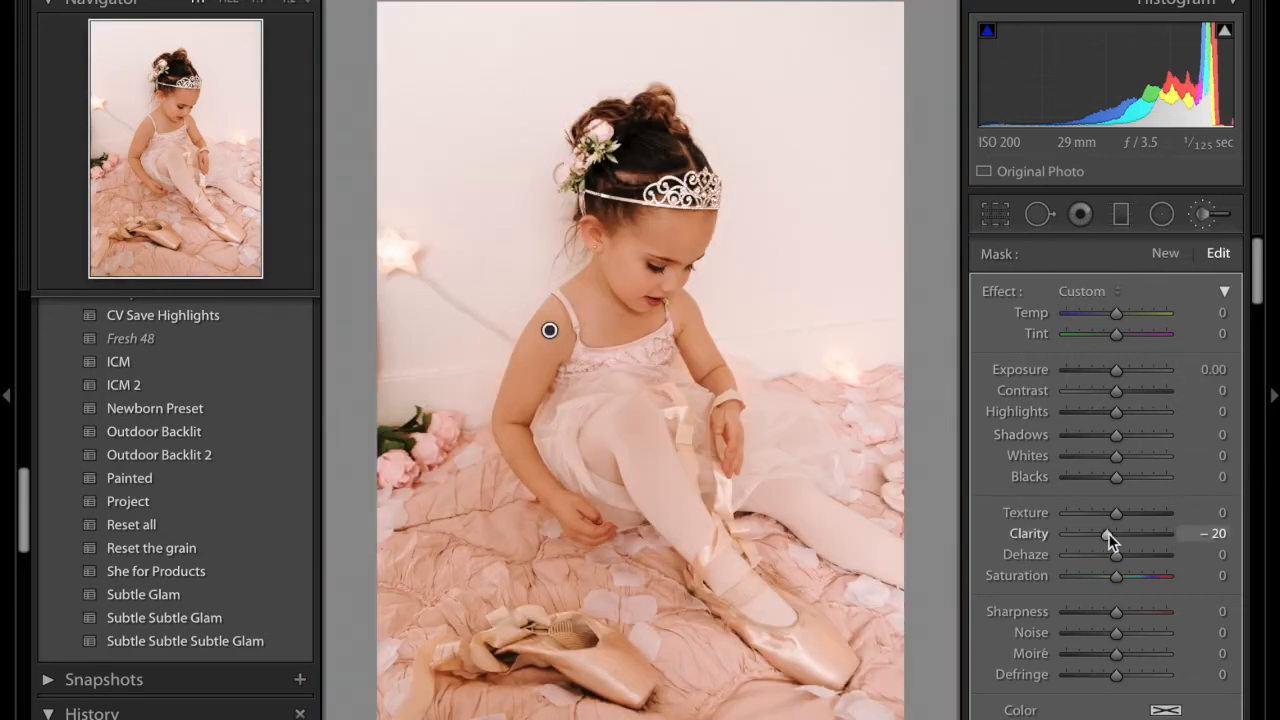
drag(1108, 533, 1110, 533)
click(1230, 218)
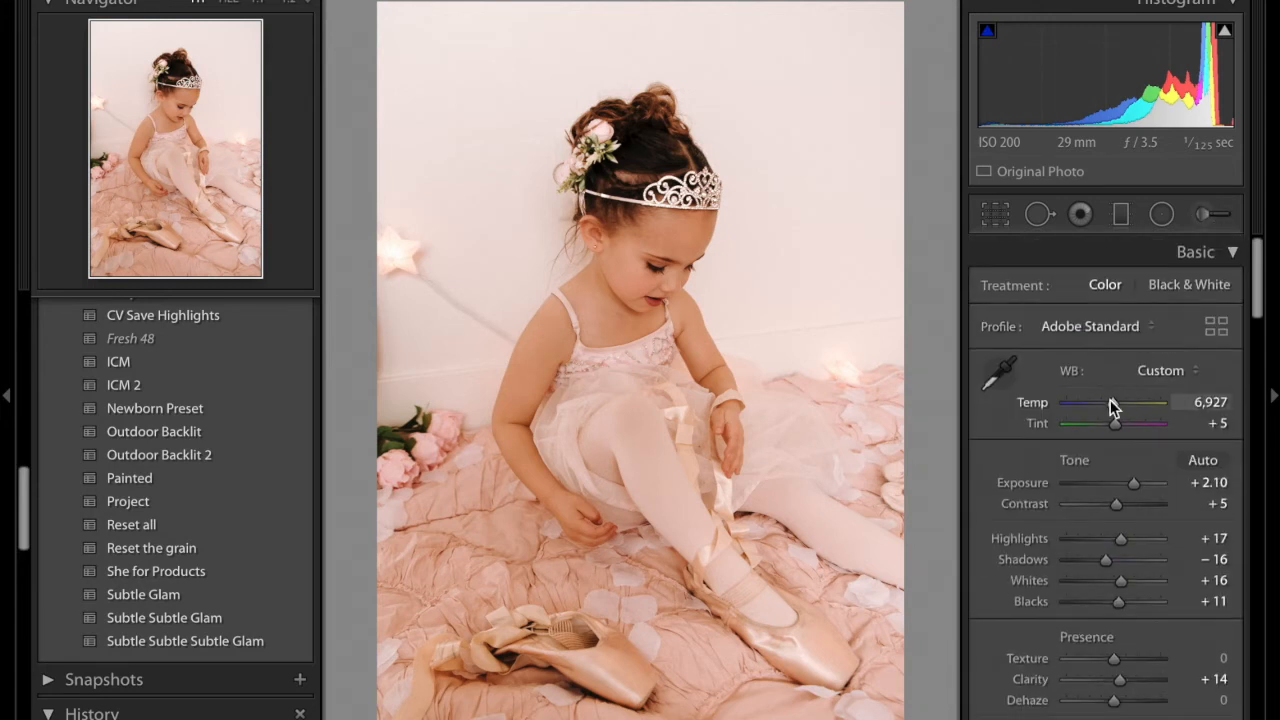
drag(1110, 412, 1111, 412)
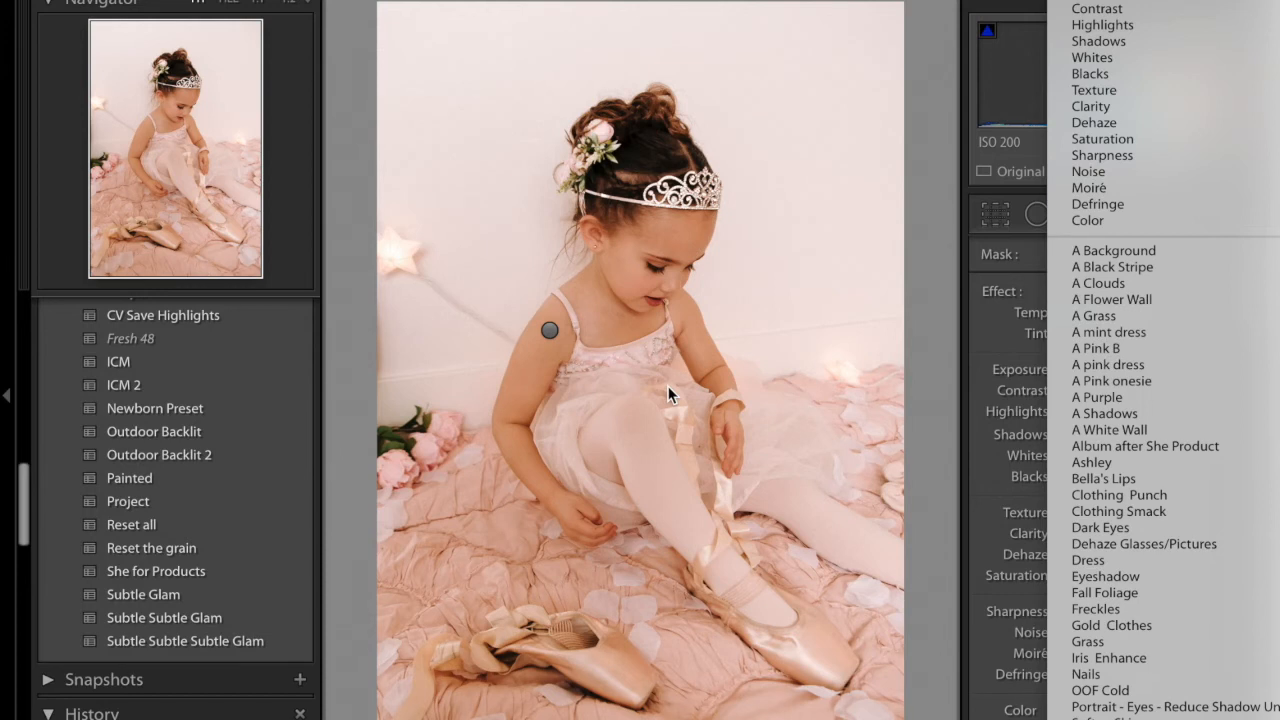
Inspect the dress and tights close up, and load the Clothing Smack effect for a new brush adjustment
click(252, 6)
click(257, 6)
click(191, 147)
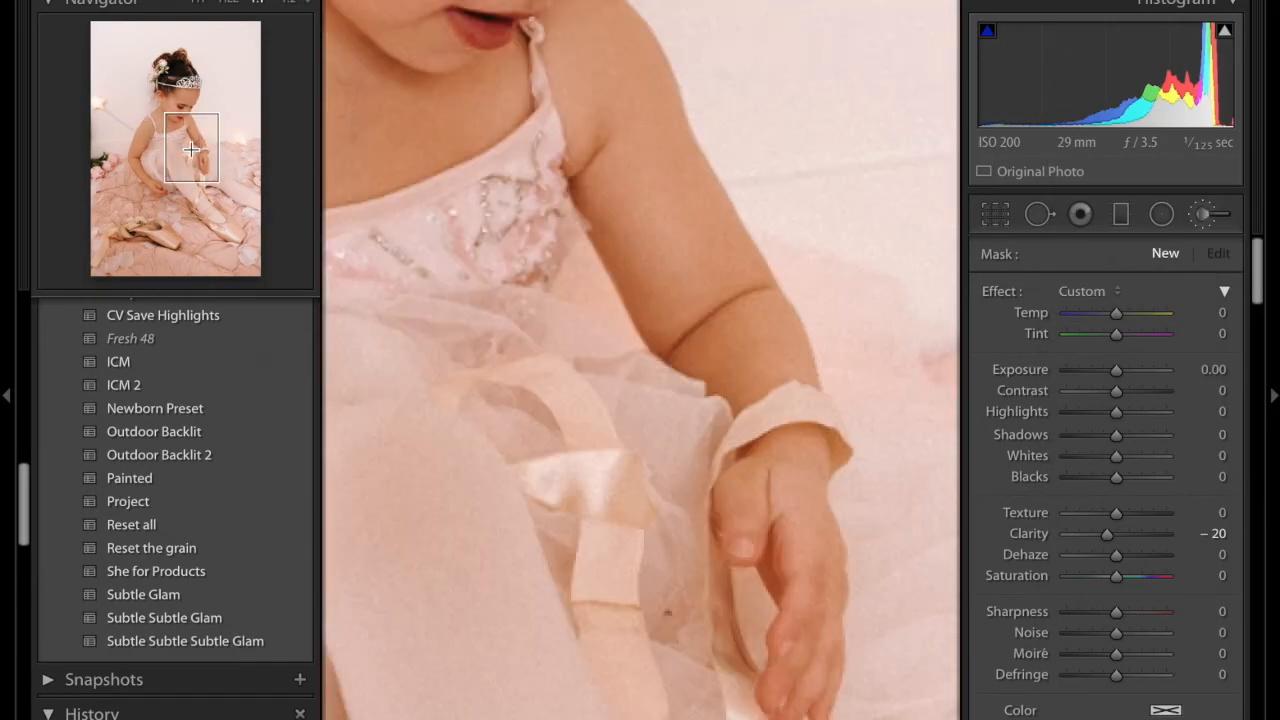
drag(191, 147, 190, 151)
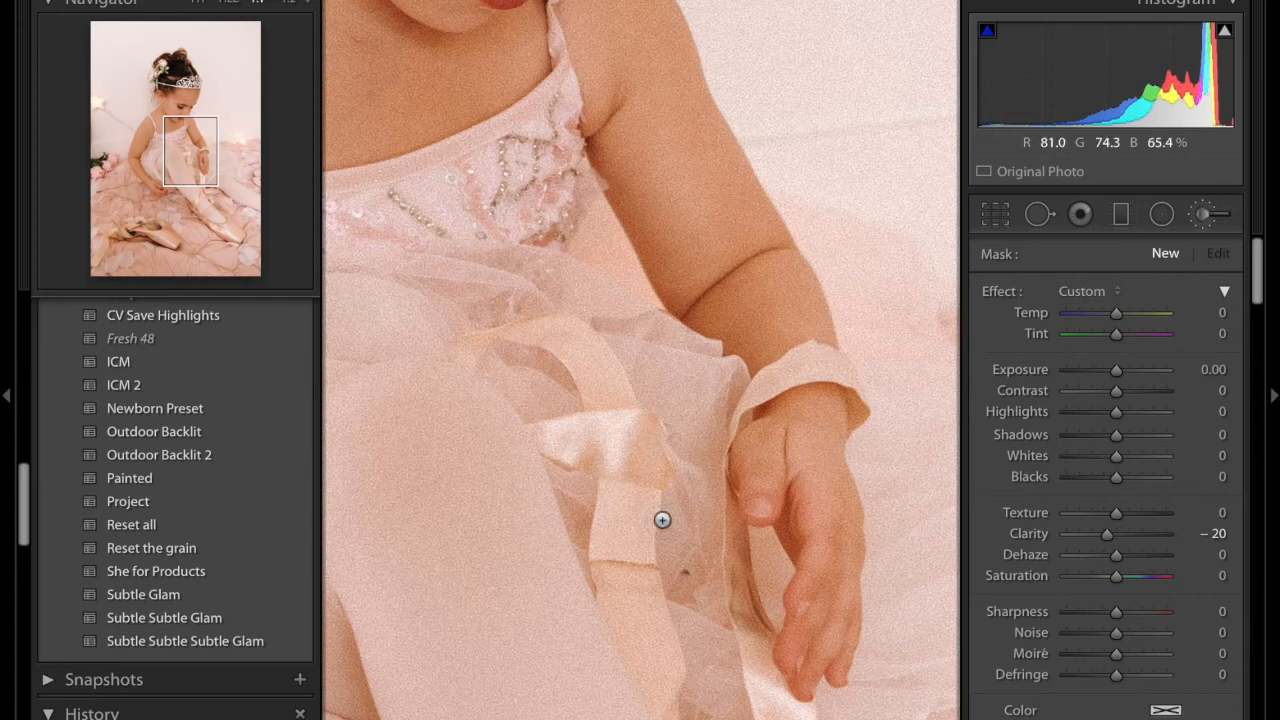
drag(191, 167, 212, 221)
click(198, 5)
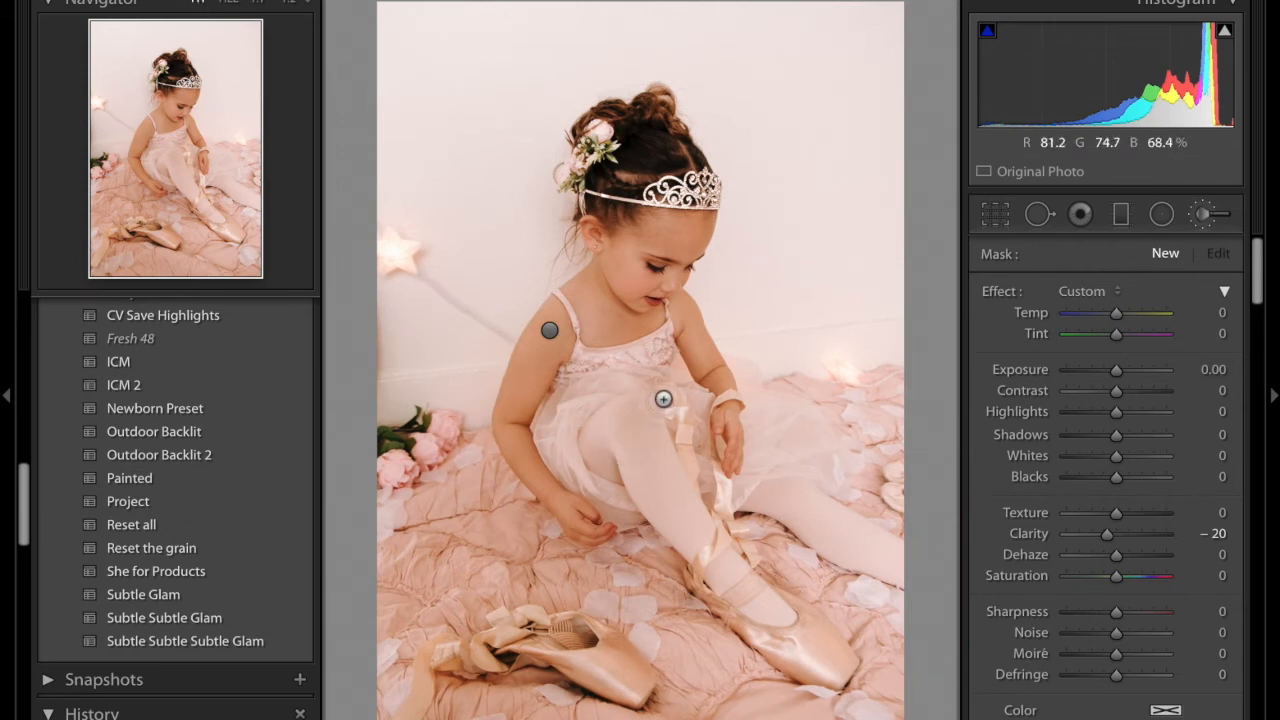
click(1114, 294)
scroll(1163, 490, down, 5)
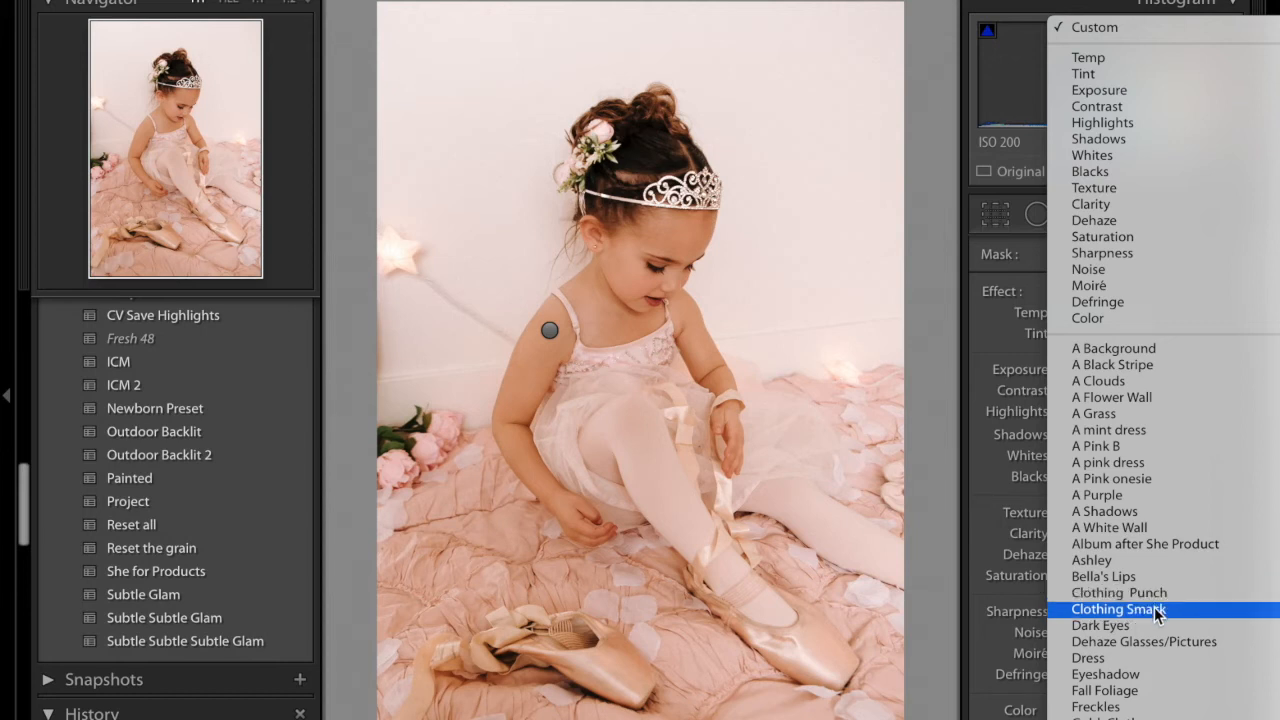
click(1154, 607)
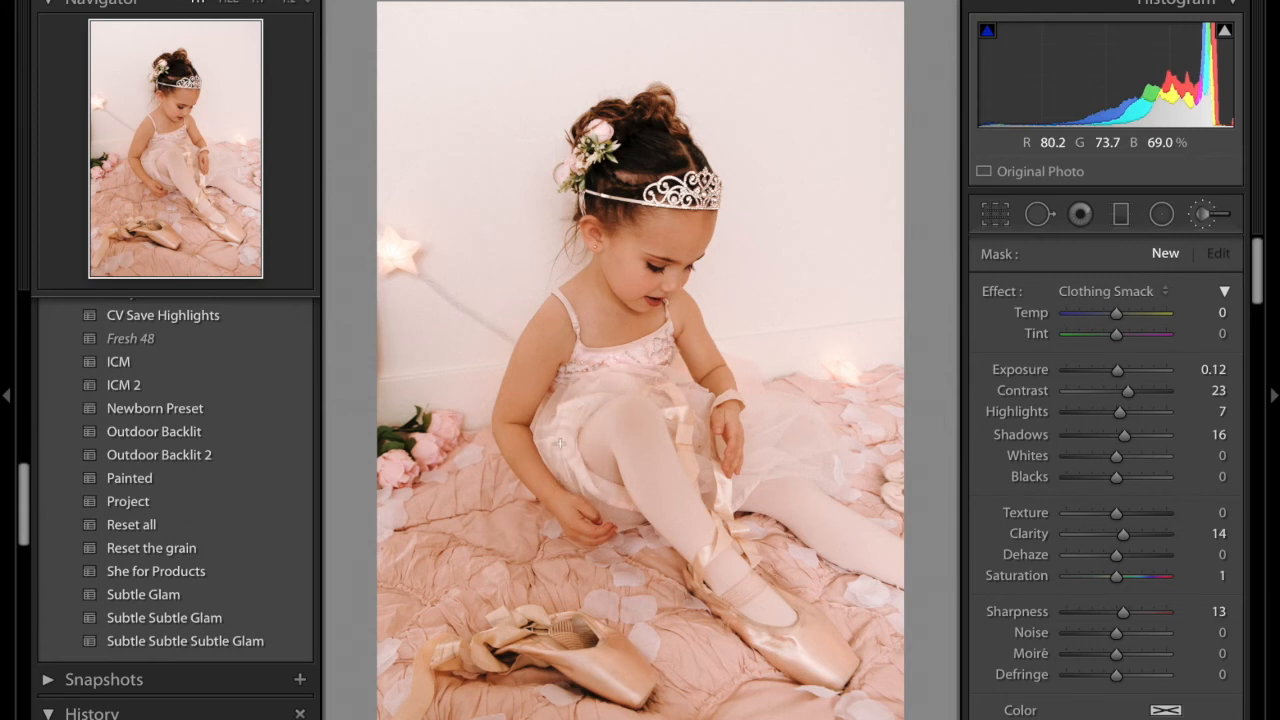
Paint the Clothing Smack effect over the dress bodice, the tulle skirt and the ankle ribbons, undoing one unwanted stroke
mouse_move(621, 370)
mouse_down()
mouse_move(680, 506)
mouse_move(624, 421)
mouse_up()
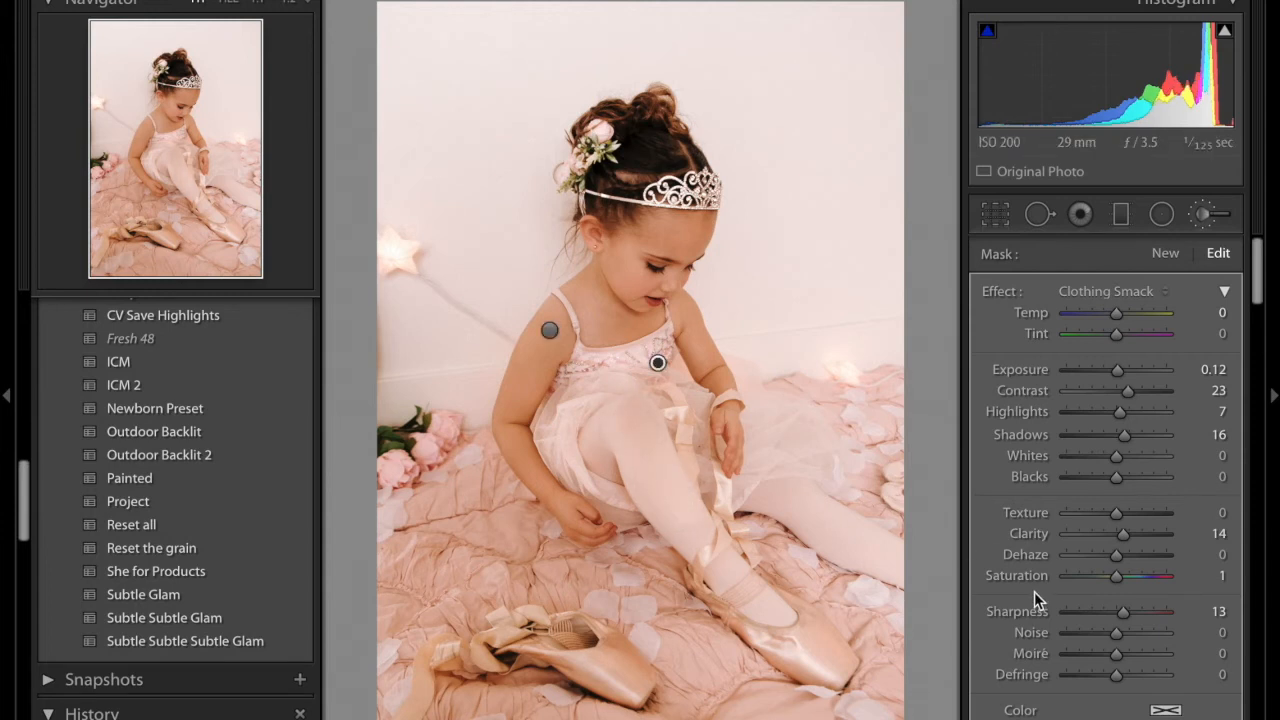
key(ctrl+z)
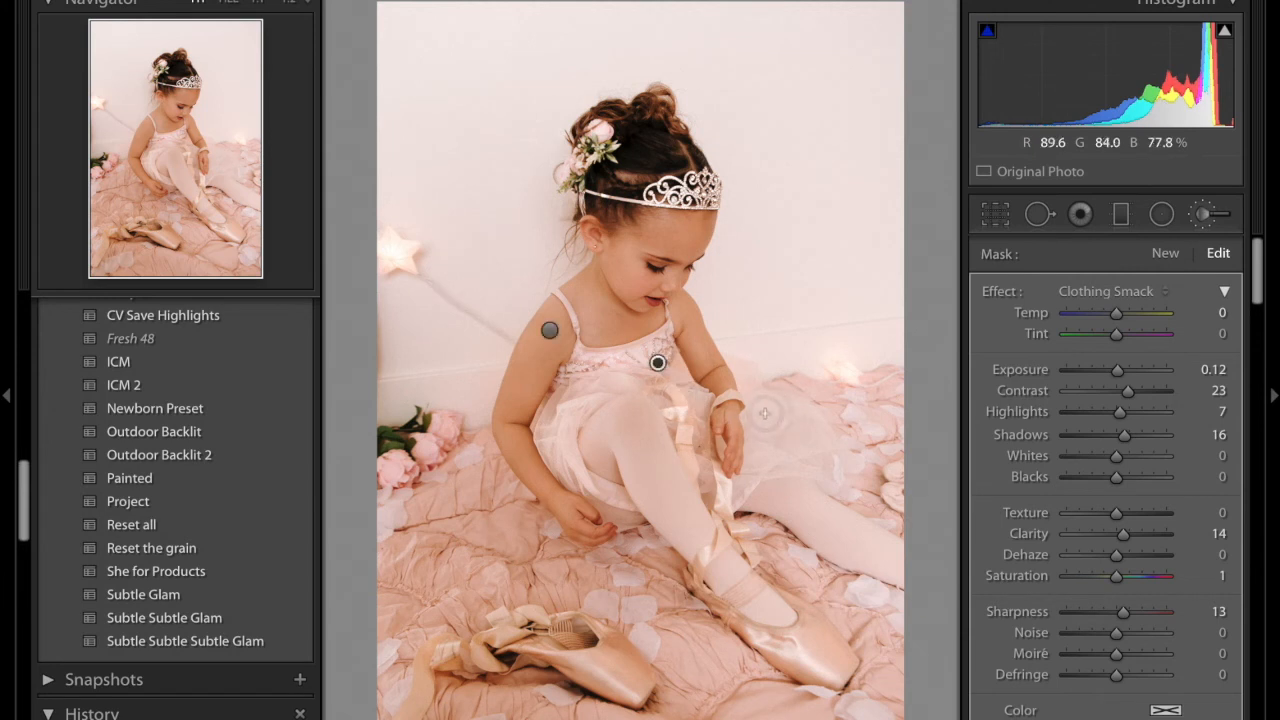
mouse_move(832, 454)
mouse_down()
mouse_move(789, 443)
mouse_move(770, 466)
mouse_move(786, 439)
mouse_move(722, 492)
mouse_up()
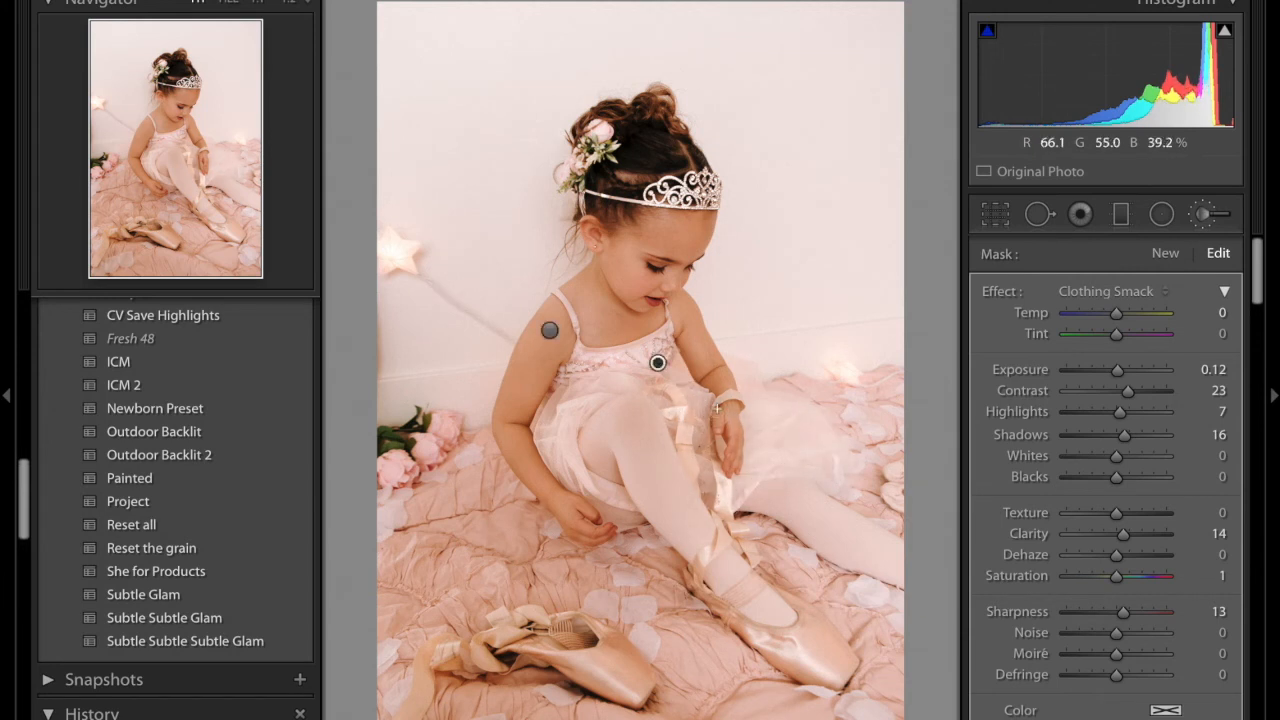
key(p)
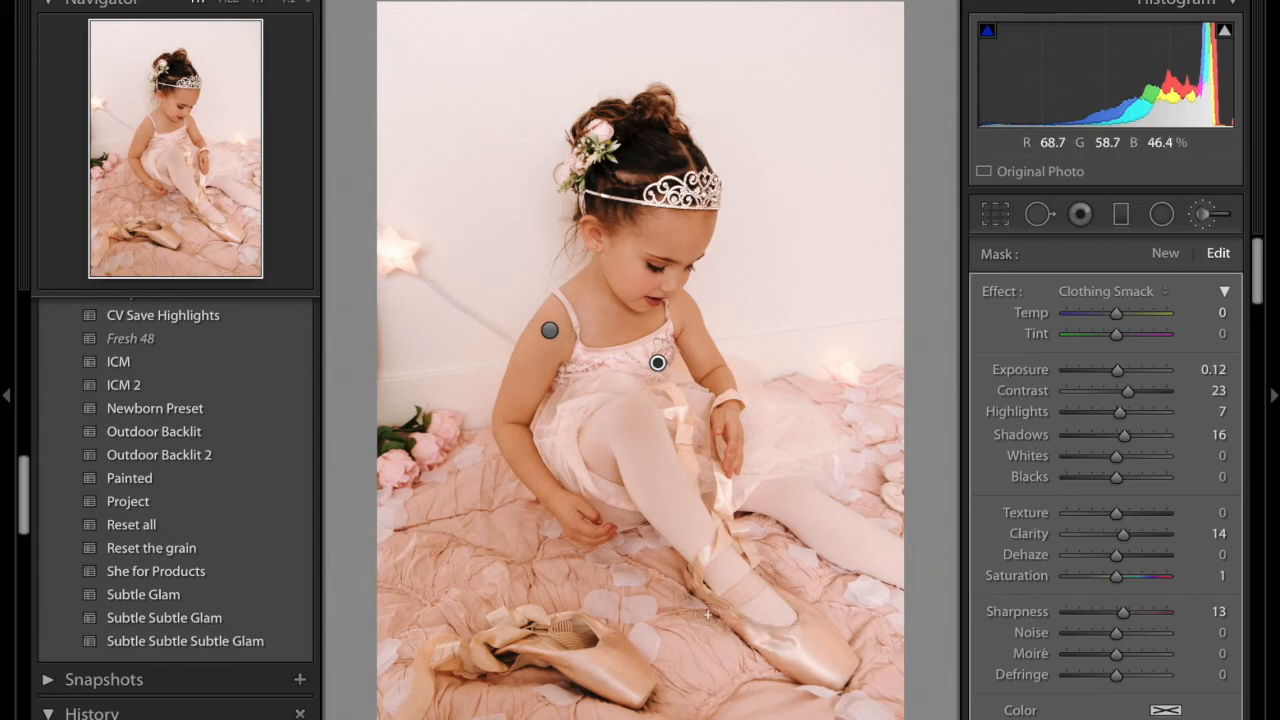
mouse_move(716, 613)
mouse_down()
mouse_move(825, 670)
mouse_move(806, 616)
mouse_move(832, 654)
mouse_move(790, 595)
mouse_up()
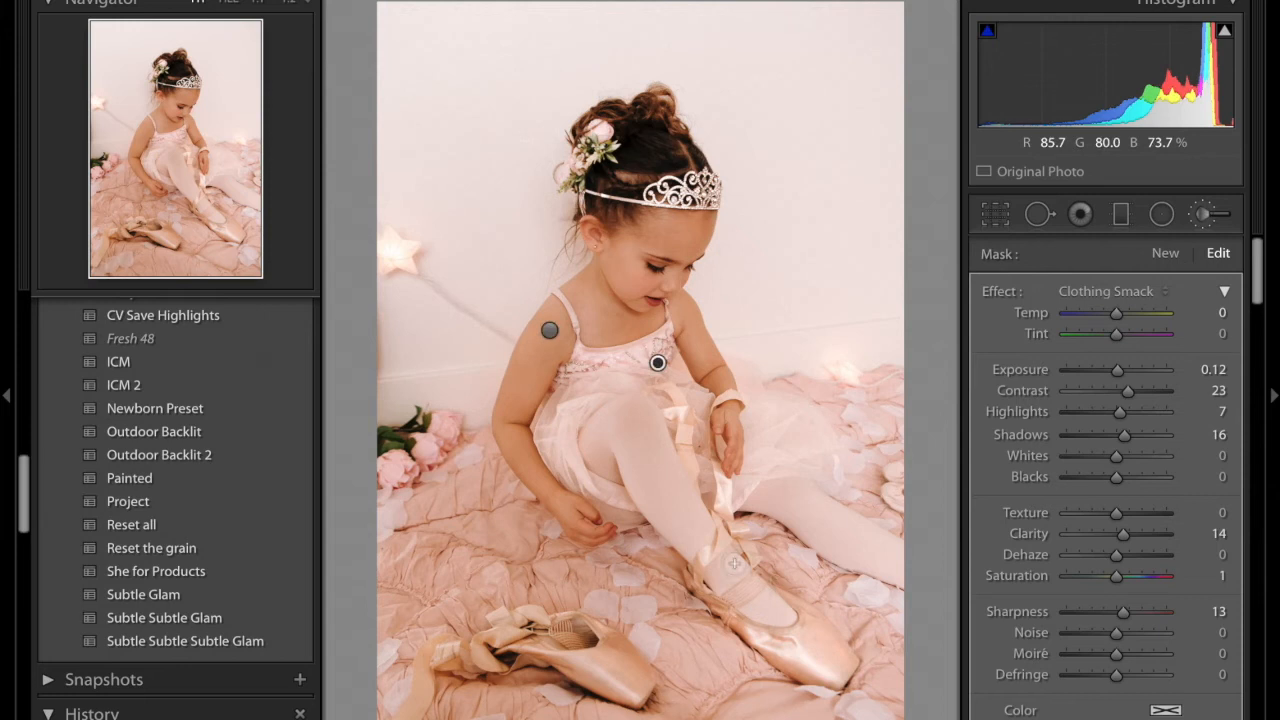
Paint the Clothing Smack effect over the ankle ribbons, the loose ballet shoe, the roses on the floor and the hair flowers
drag(723, 531, 712, 562)
mouse_move(572, 675)
mouse_down()
mouse_move(622, 664)
mouse_move(583, 626)
mouse_move(576, 641)
mouse_move(477, 655)
mouse_move(520, 665)
mouse_move(500, 668)
mouse_move(483, 646)
mouse_move(487, 597)
mouse_up()
mouse_move(444, 440)
mouse_down()
mouse_move(400, 434)
mouse_move(390, 446)
mouse_up()
mouse_move(600, 150)
mouse_down()
mouse_move(604, 138)
mouse_move(579, 179)
mouse_move(592, 170)
mouse_up()
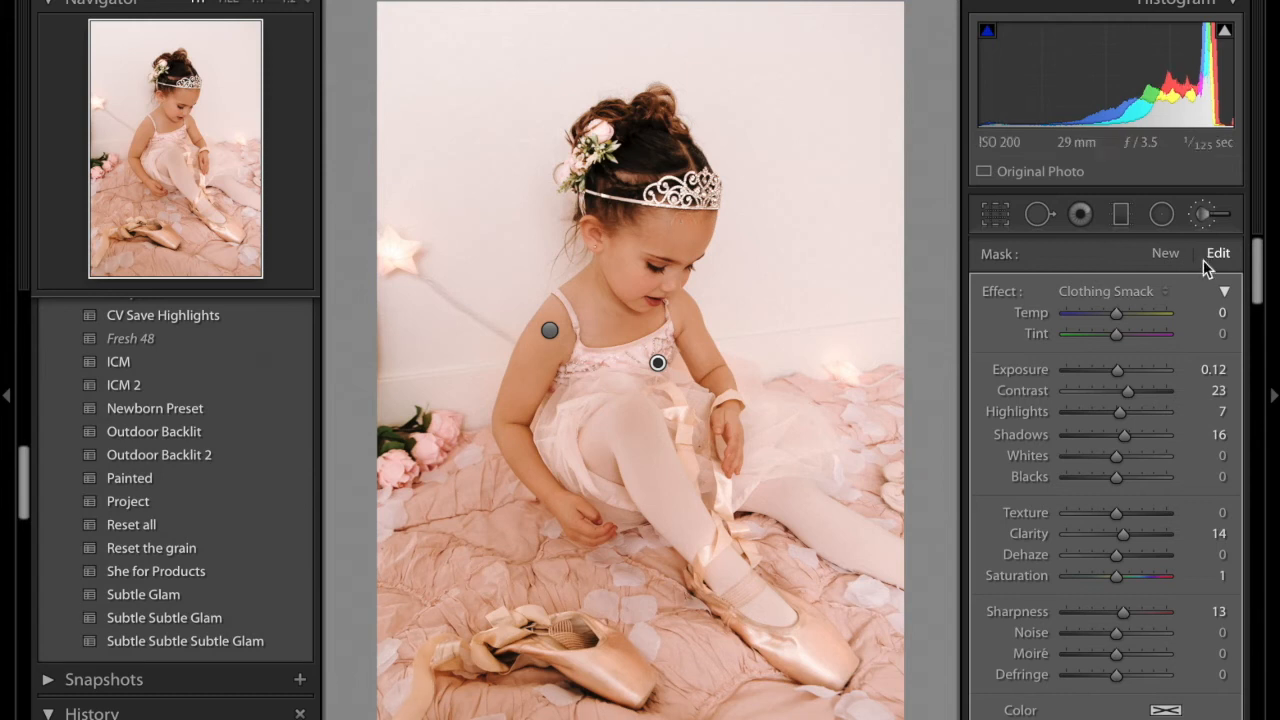
Set the clothing brush's exposure to −0.02 and compare the whole photo with the brush adjustments off and on
drag(1114, 370, 1116, 370)
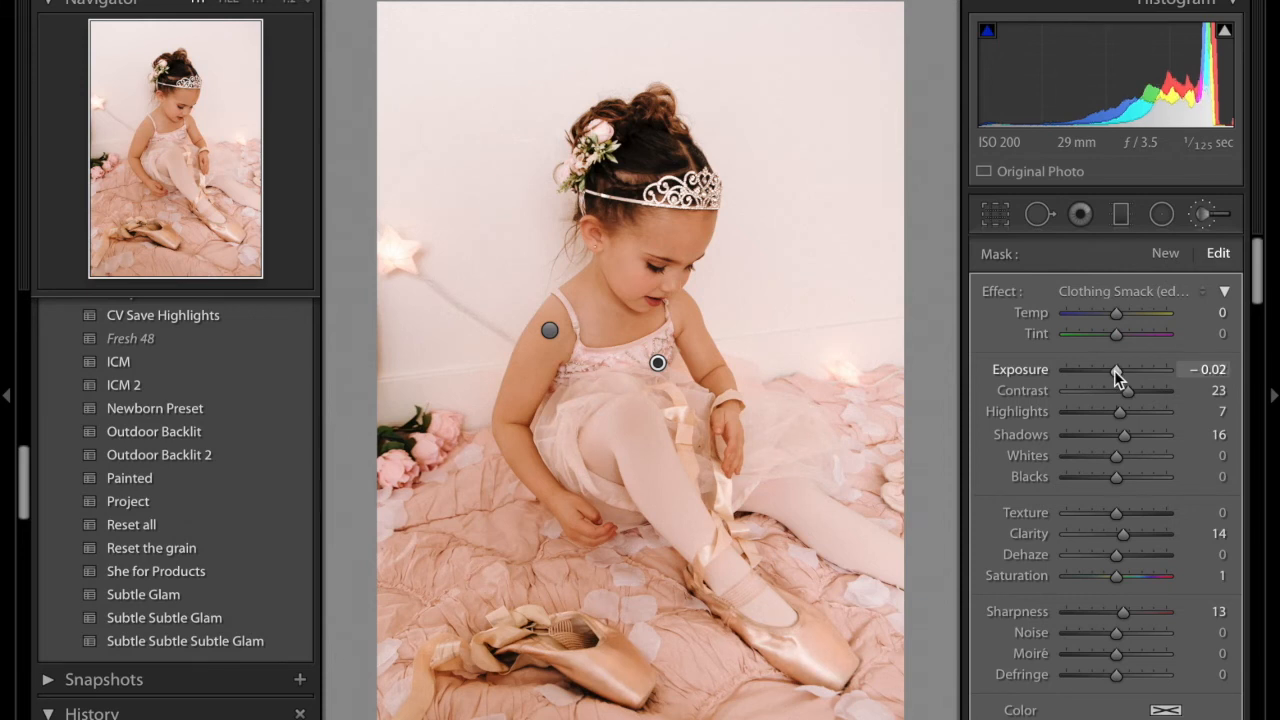
scroll(1114, 372, down, 5)
click(987, 654)
click(987, 655)
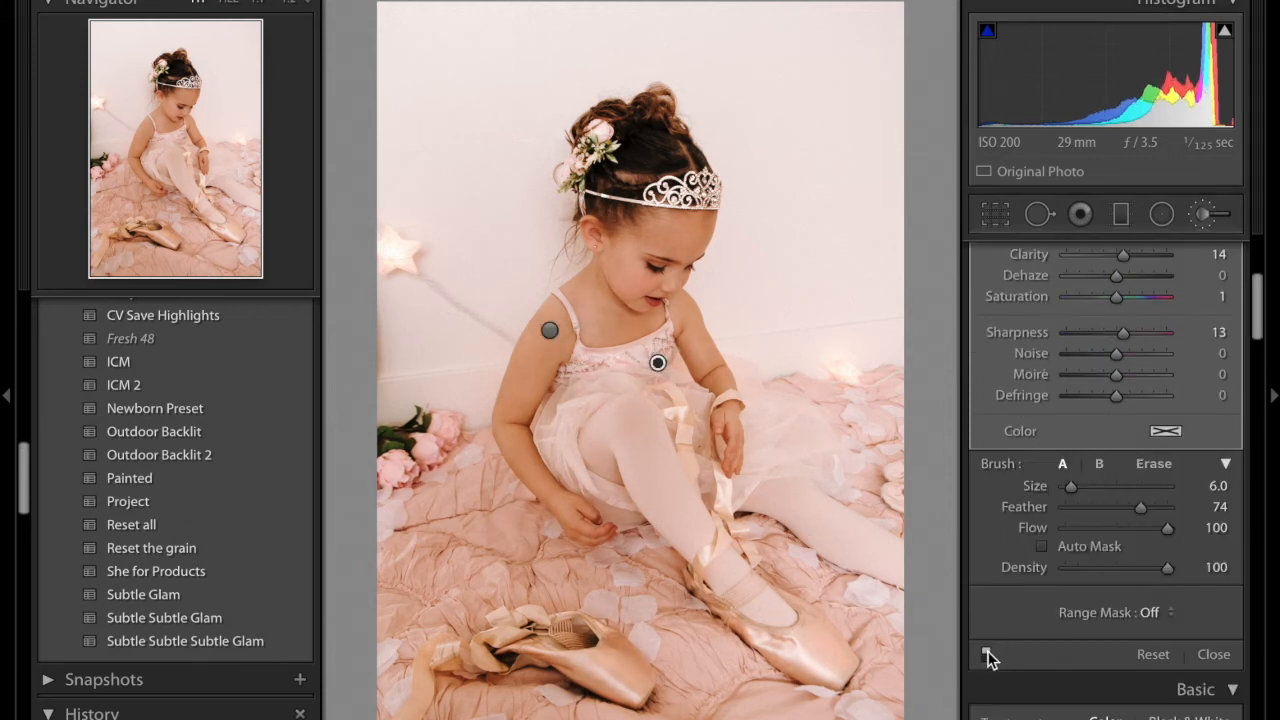
scroll(987, 660, up, 3)
scroll(988, 690, down, 2)
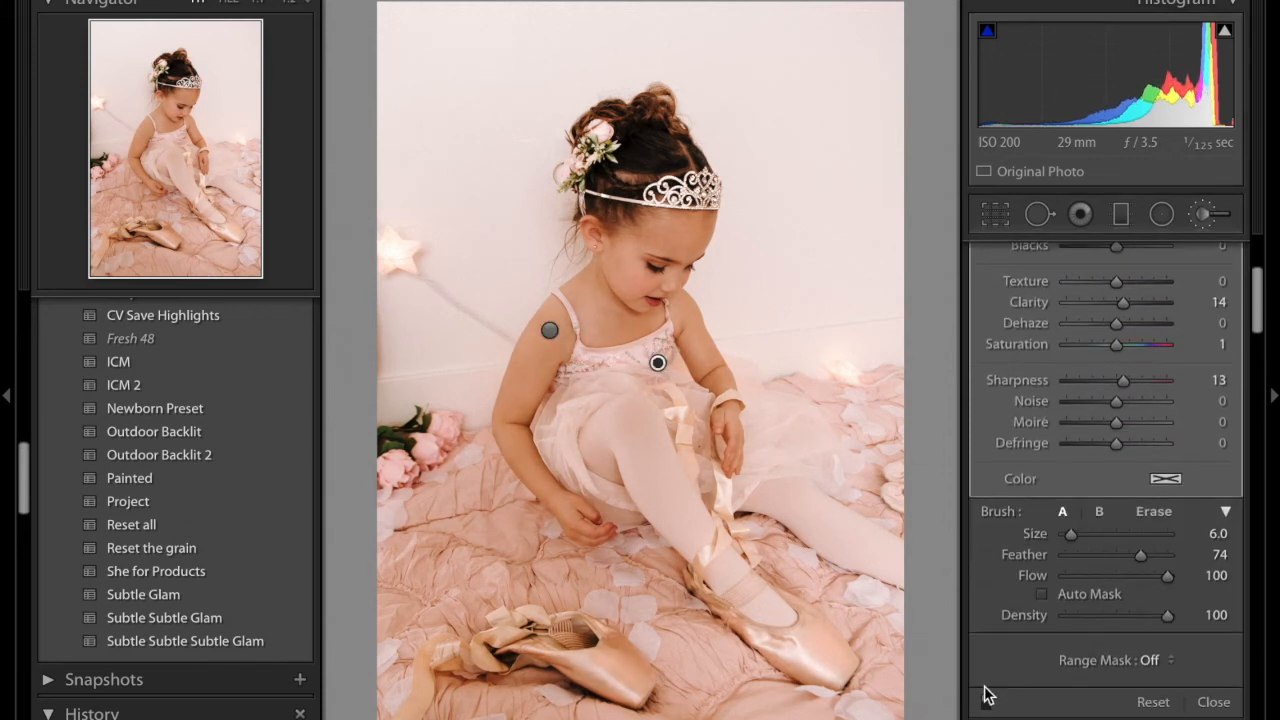
Compare the dress and tights close up with the brush adjustments off and on, and return to the whole photo
click(288, 4)
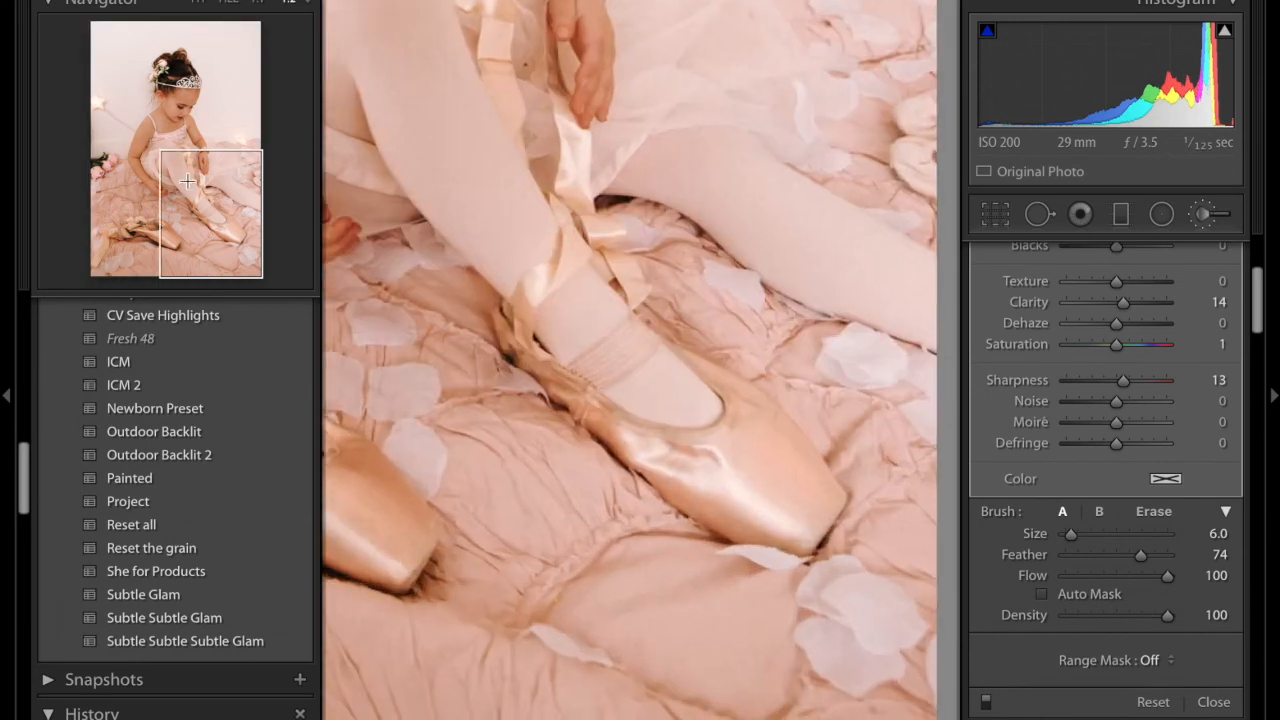
click(195, 164)
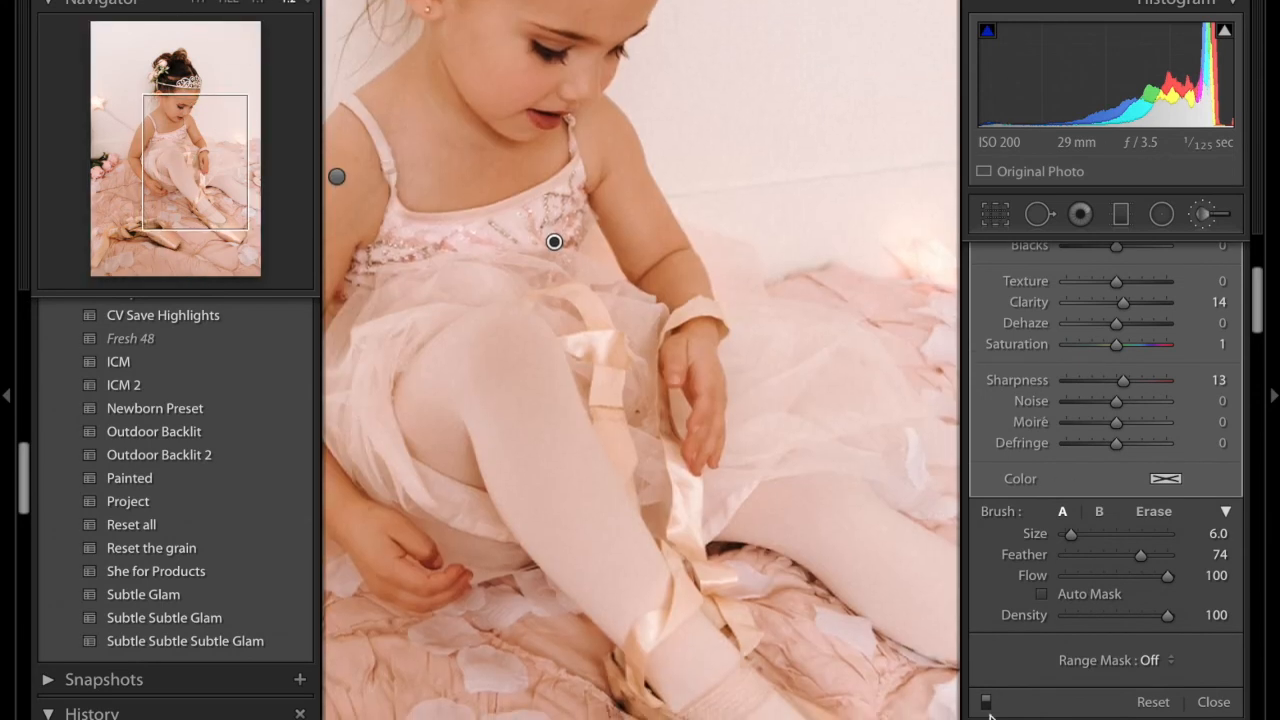
click(985, 702)
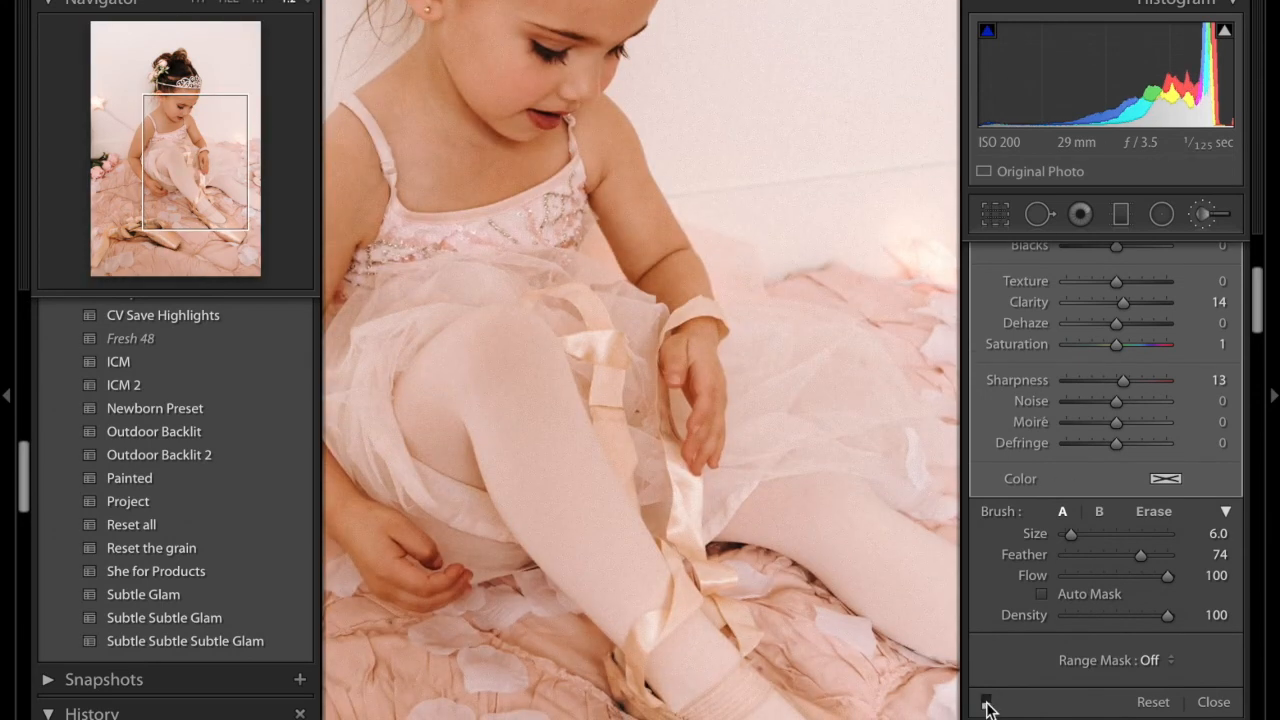
click(987, 707)
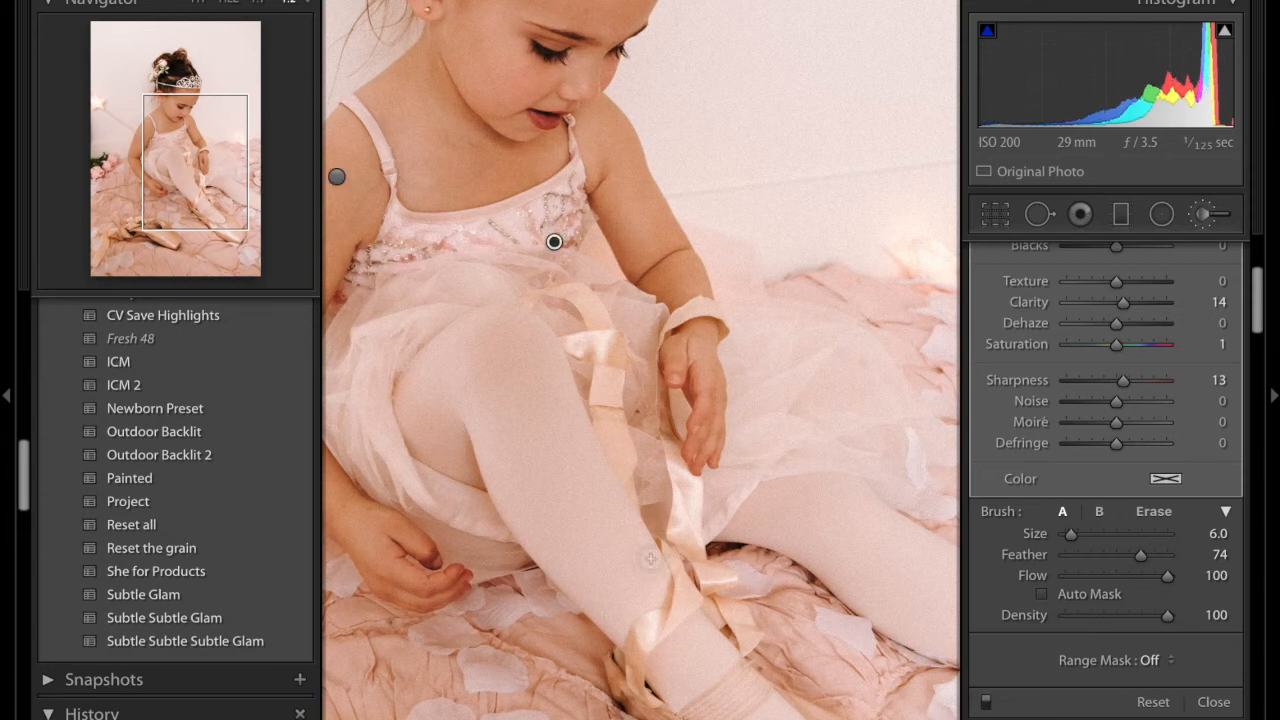
key(z)
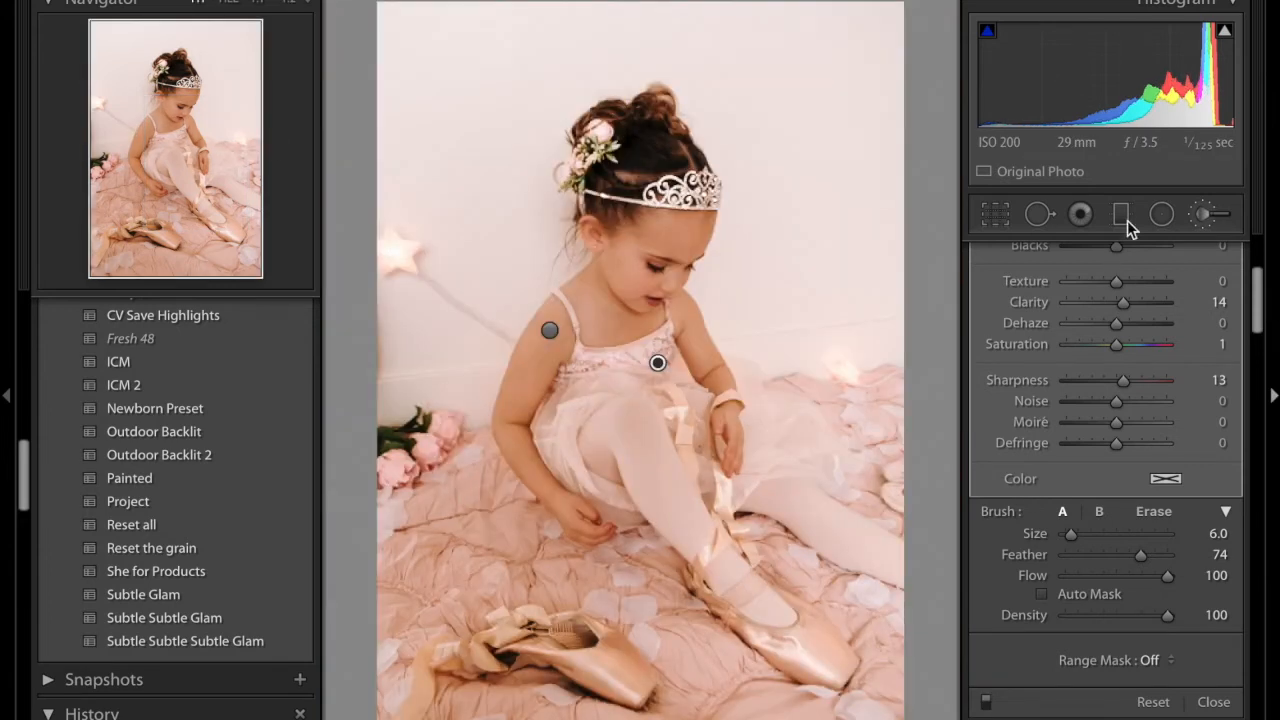
Start a new brush adjustment with the Exposure effect and set its exposure to −0.41
scroll(1108, 325, up, 1)
scroll(1108, 325, up, 5)
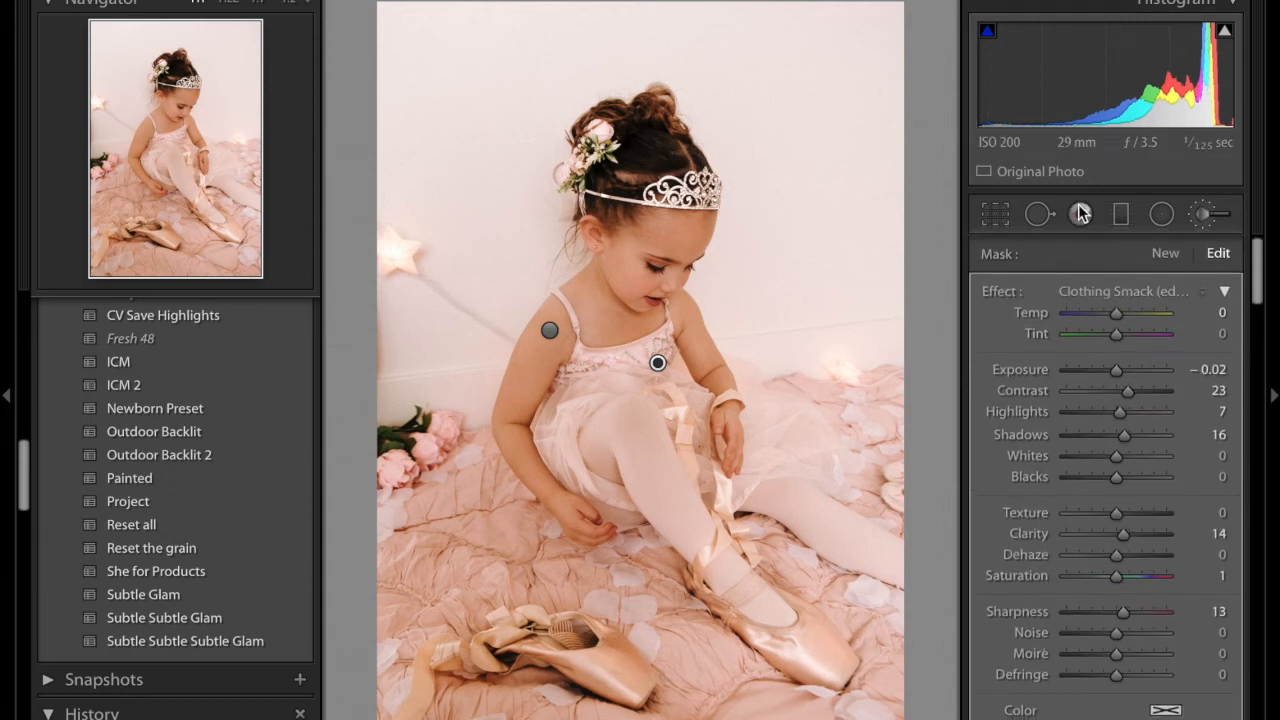
click(1163, 253)
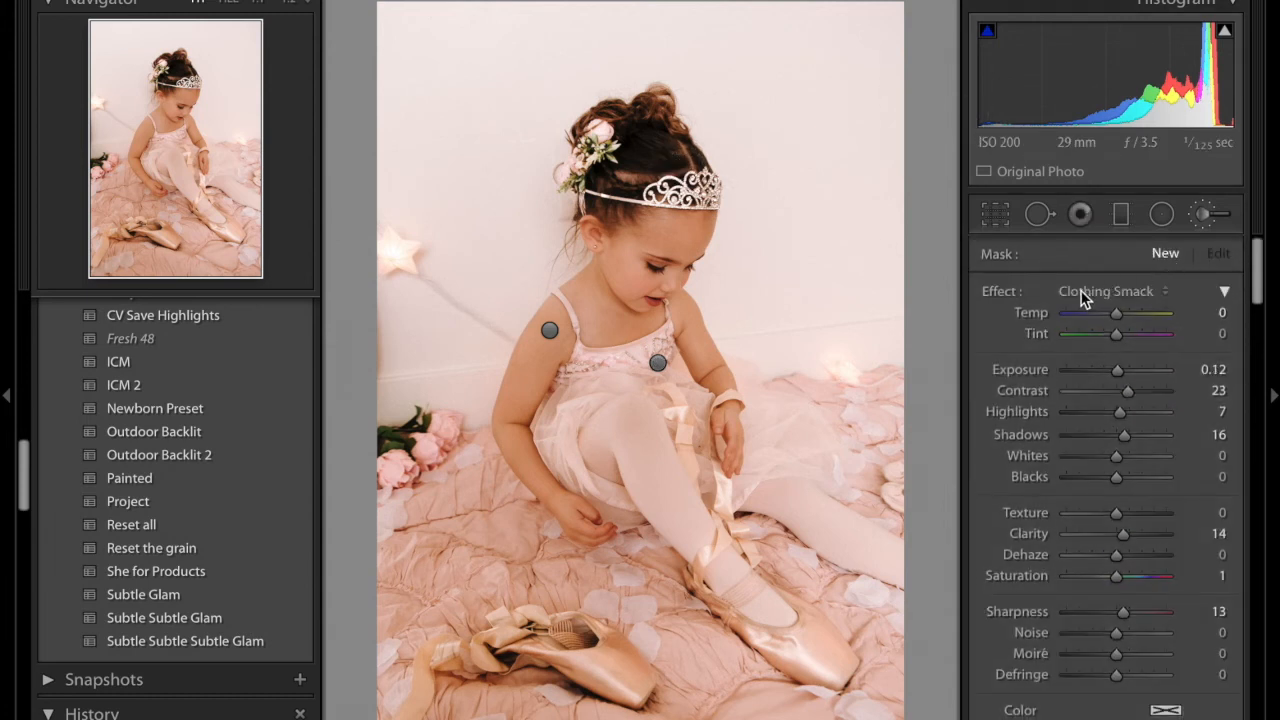
click(1086, 292)
scroll(1086, 292, up, 3)
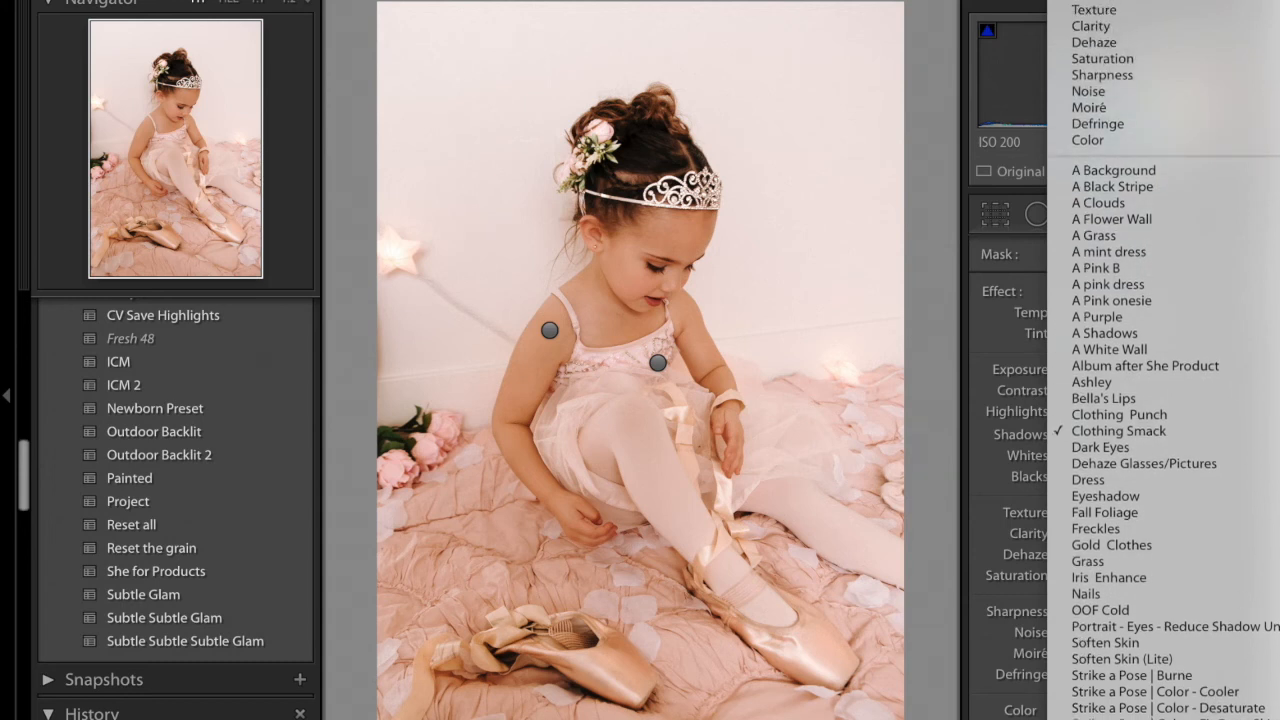
click(1095, 190)
drag(1124, 372, 1108, 371)
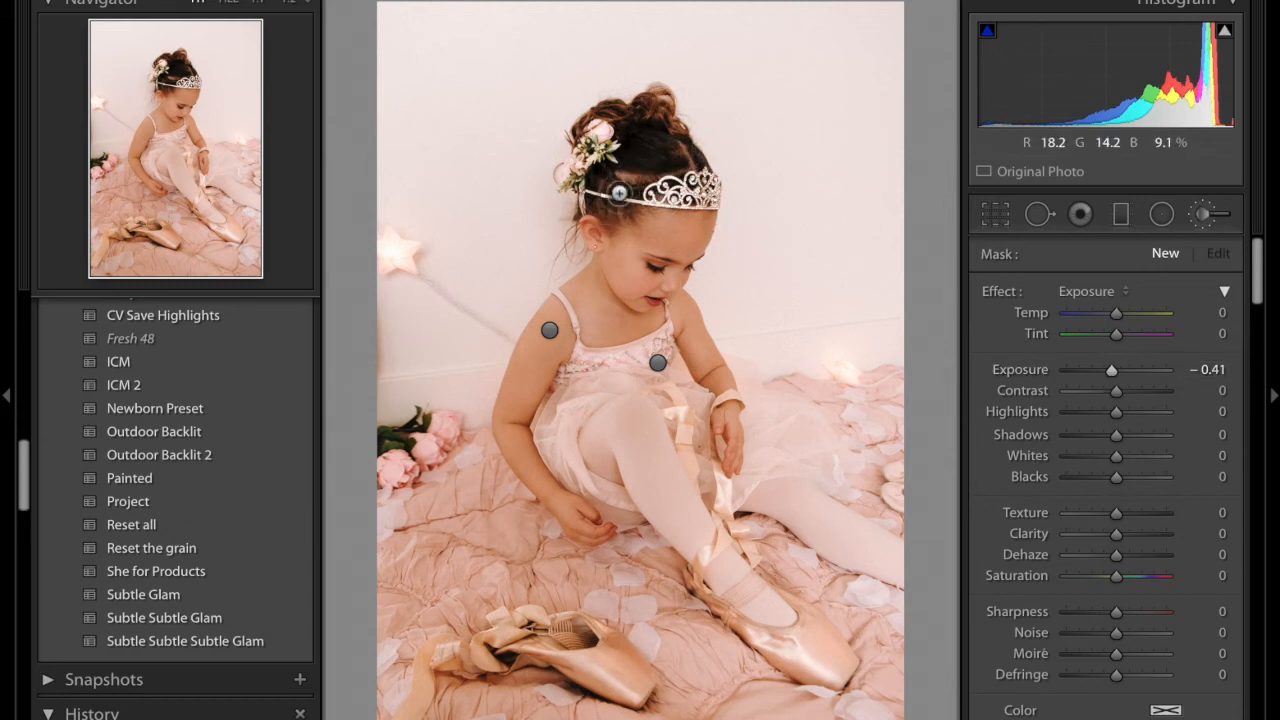
Darken the thin hair patch above the headband with the brush, set its exposure to −0.56 and undo the unwanted last change
click(288, 3)
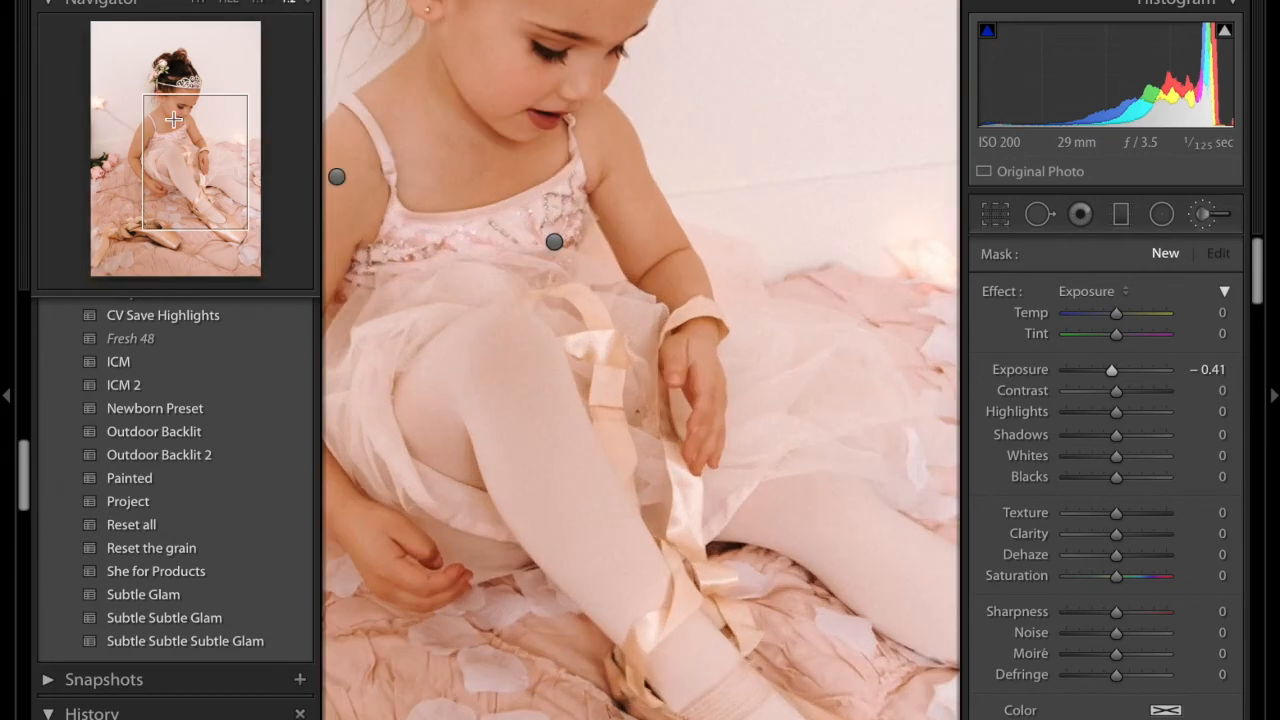
click(175, 70)
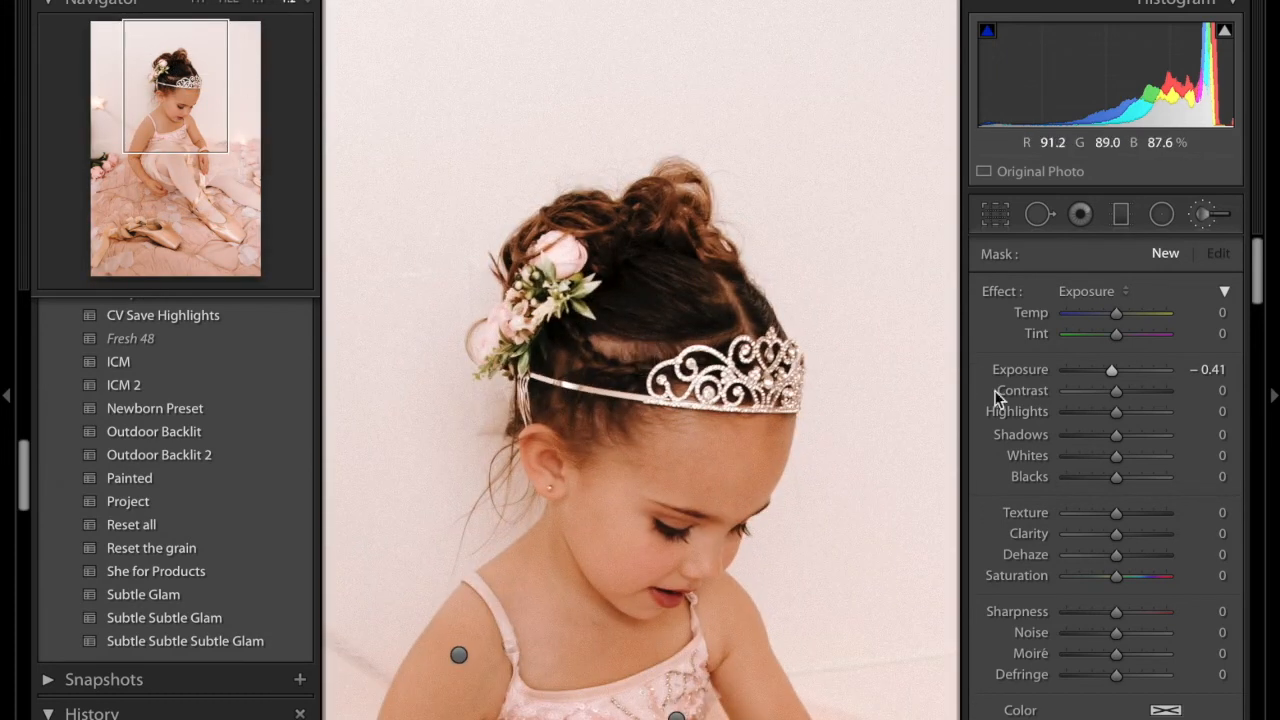
click(629, 350)
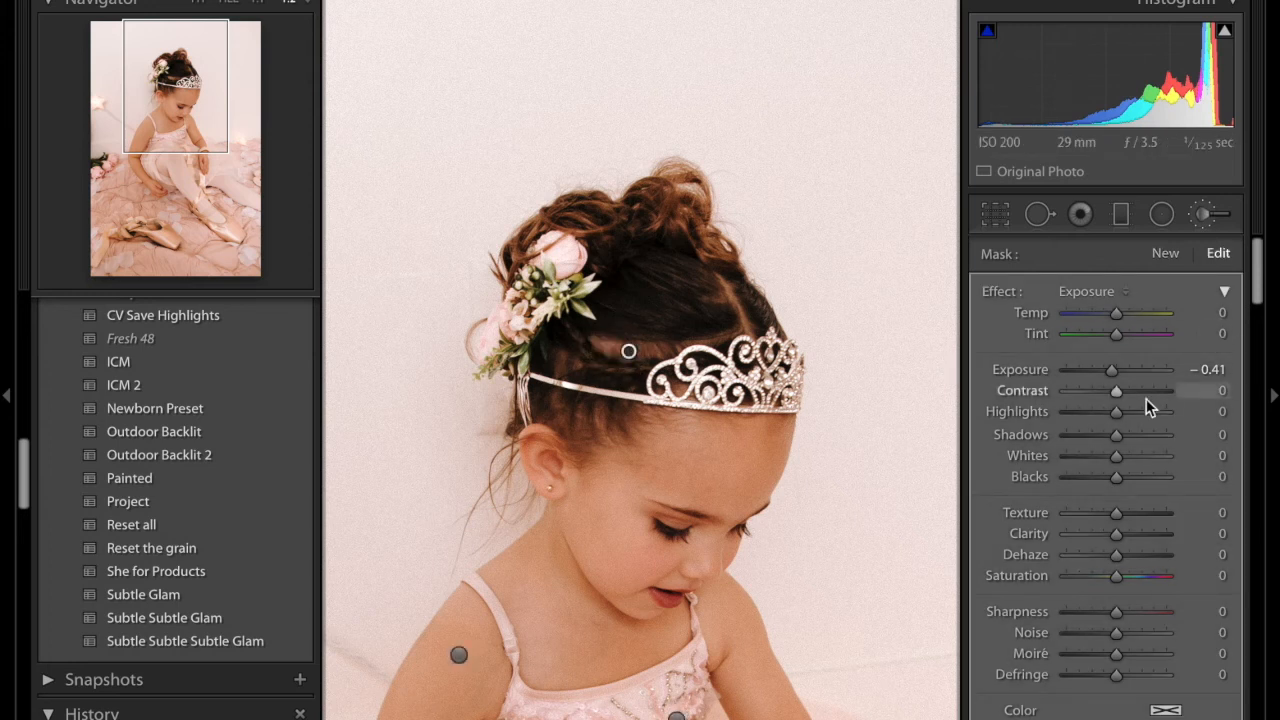
drag(1111, 370, 1103, 370)
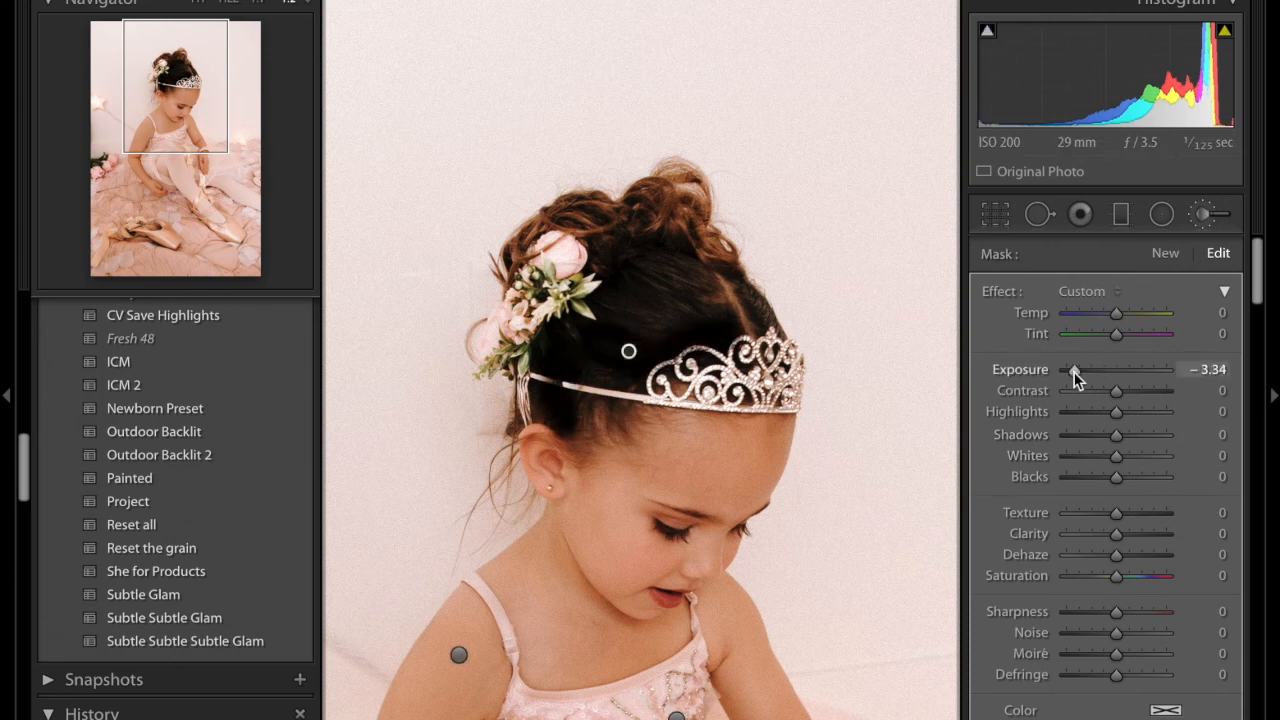
drag(1074, 372, 1110, 371)
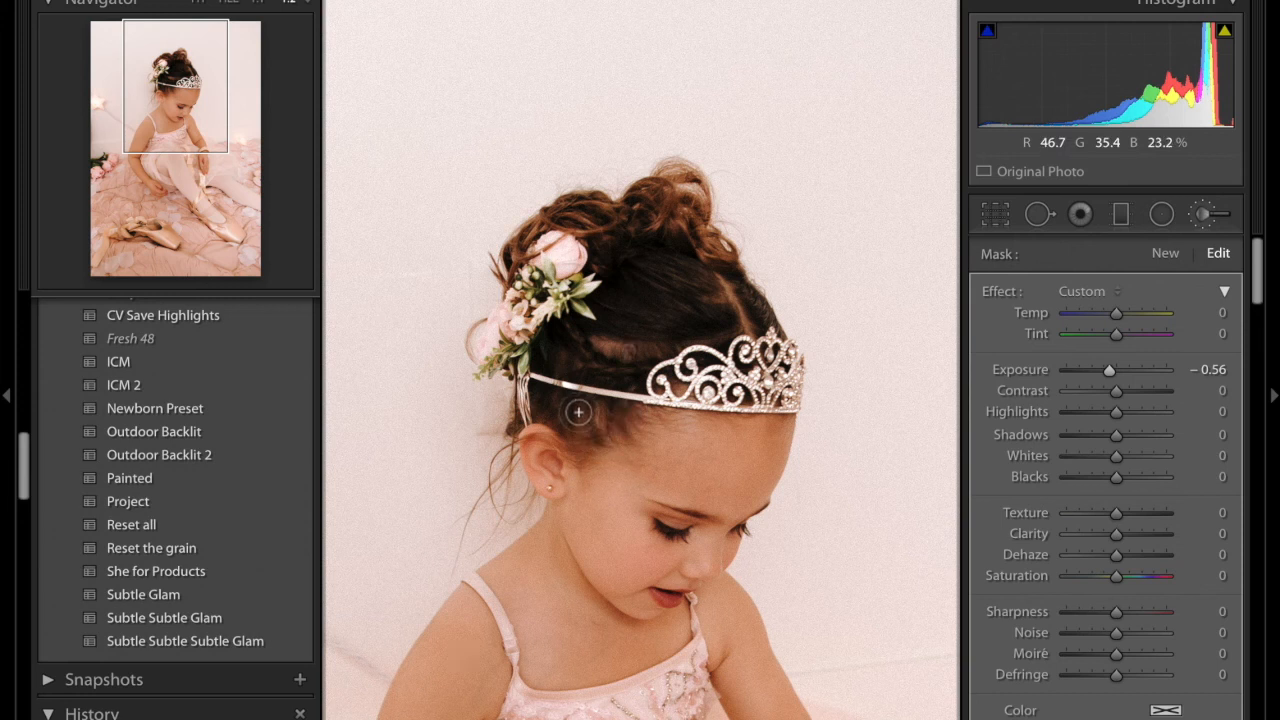
key(ctrl+z)
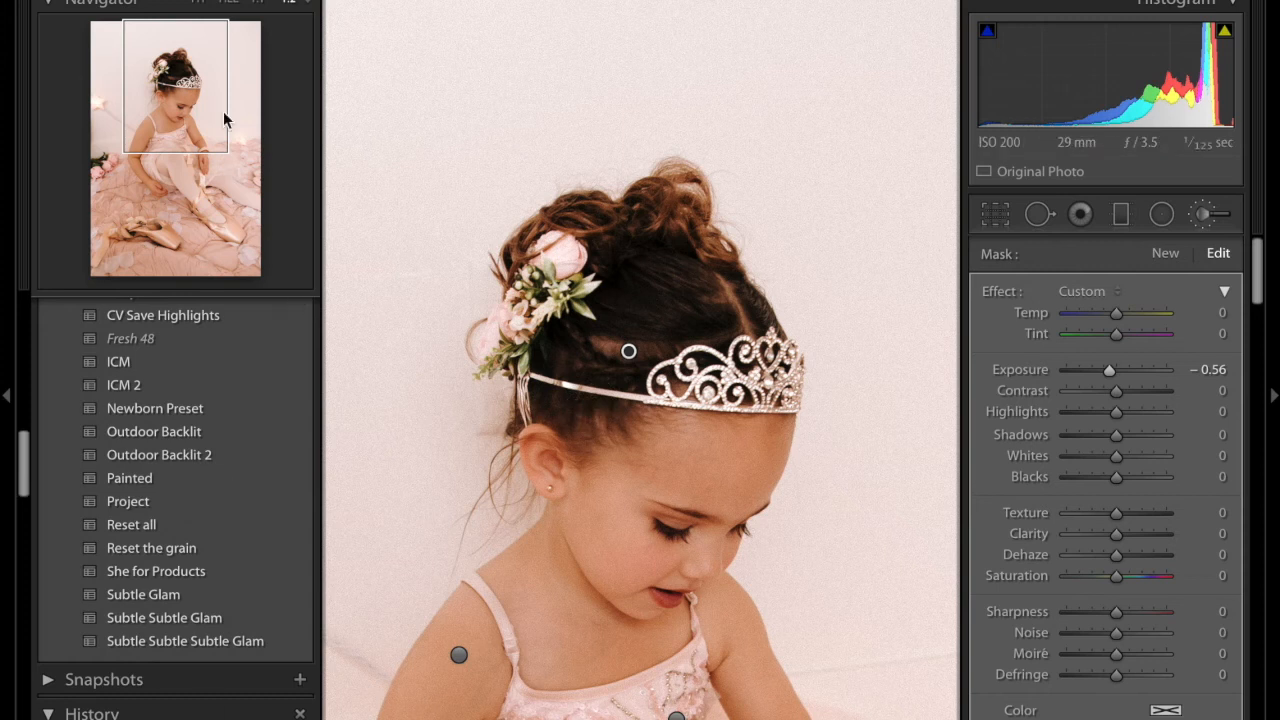
Check the hair on the whole photo, set the hair brush's exposure to −0.40 and highlights to −18, and close the brush
click(203, 4)
scroll(1037, 592, down, 5)
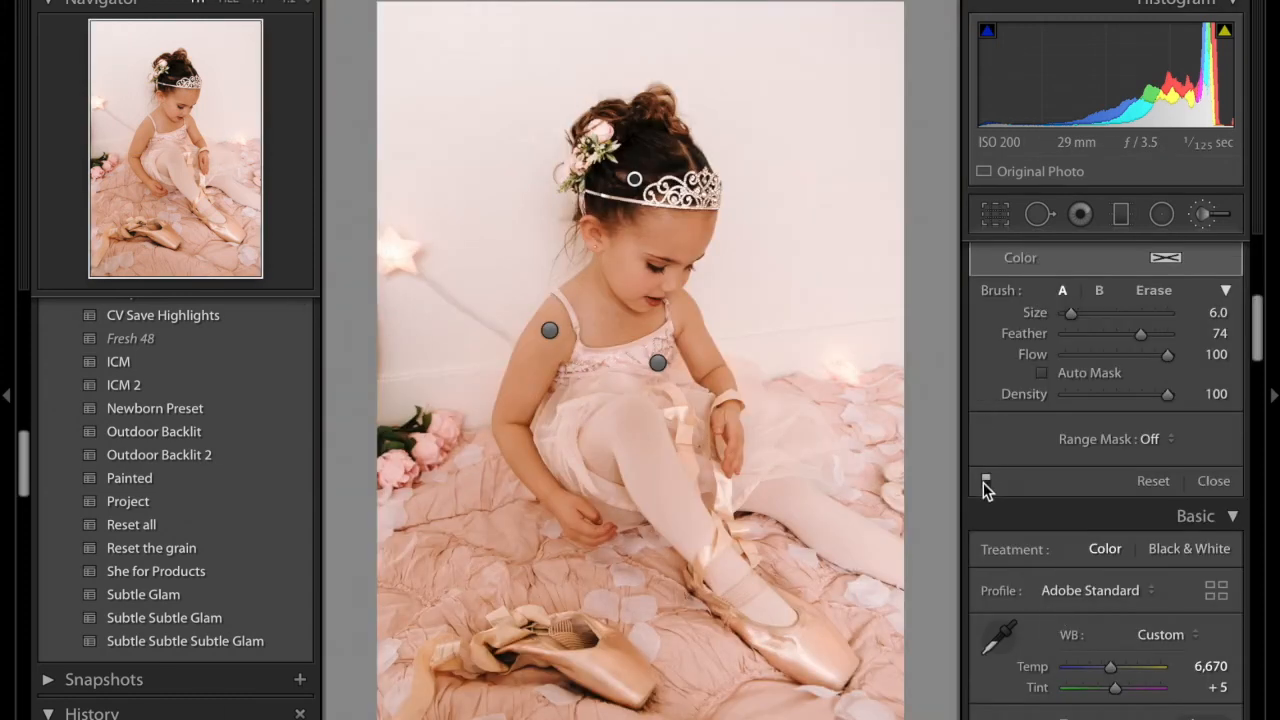
scroll(983, 482, up, 1)
scroll(983, 482, up, 5)
drag(1112, 370, 1113, 370)
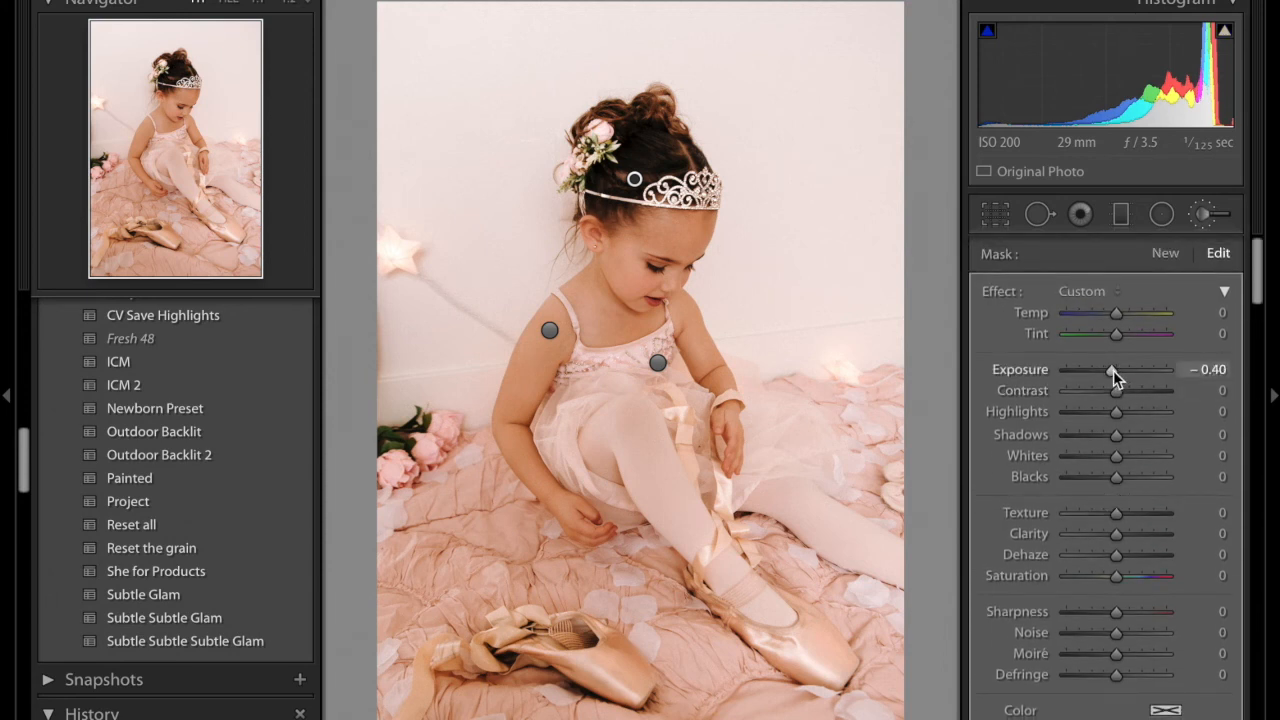
drag(1116, 412, 1107, 412)
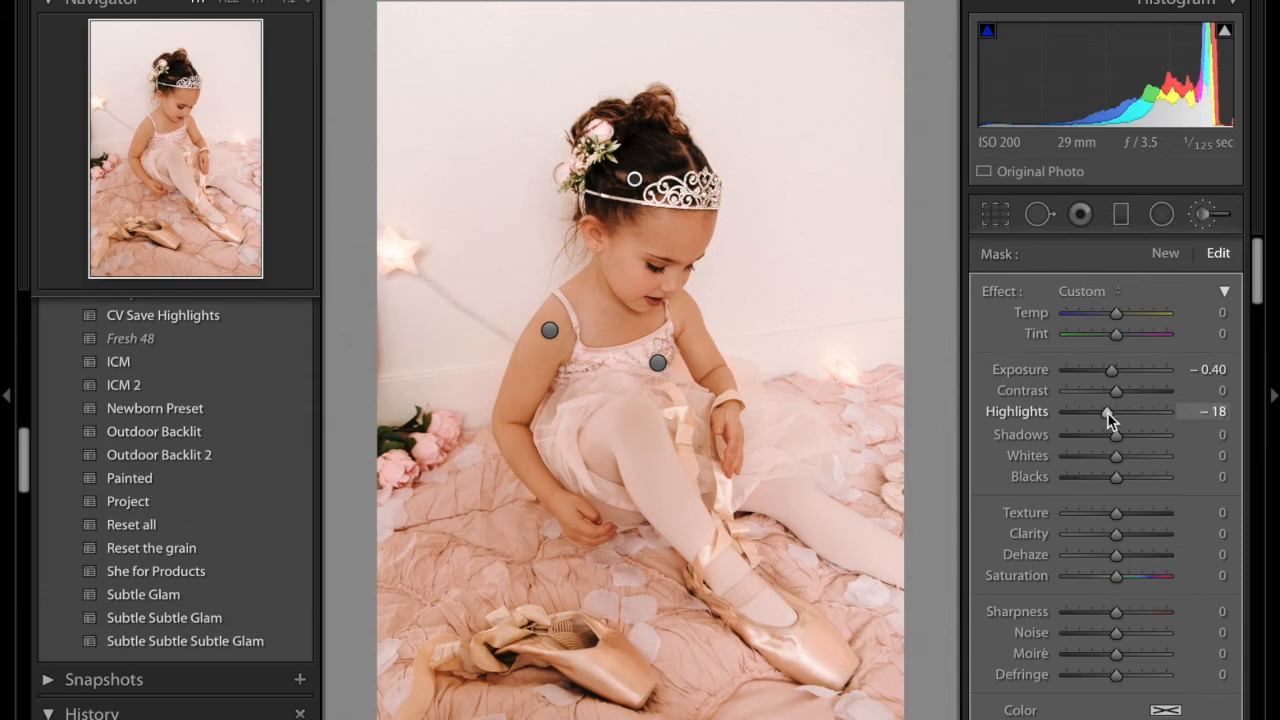
drag(1118, 370, 1120, 369)
click(1205, 213)
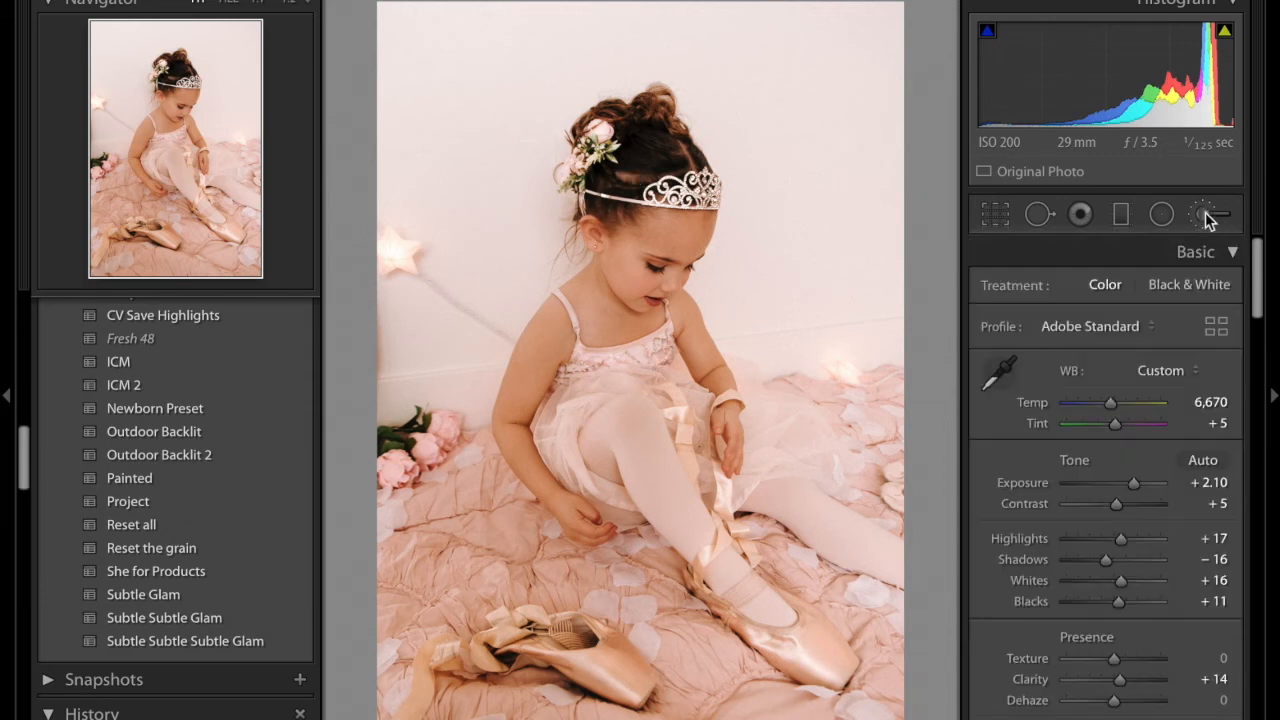
Compare the edited photo with its original version several times, and start a radial filter
key(backslash)
key(backslash)
key(backslash)
key(backslash)
key(backslash)
key(backslash)
click(1157, 221)
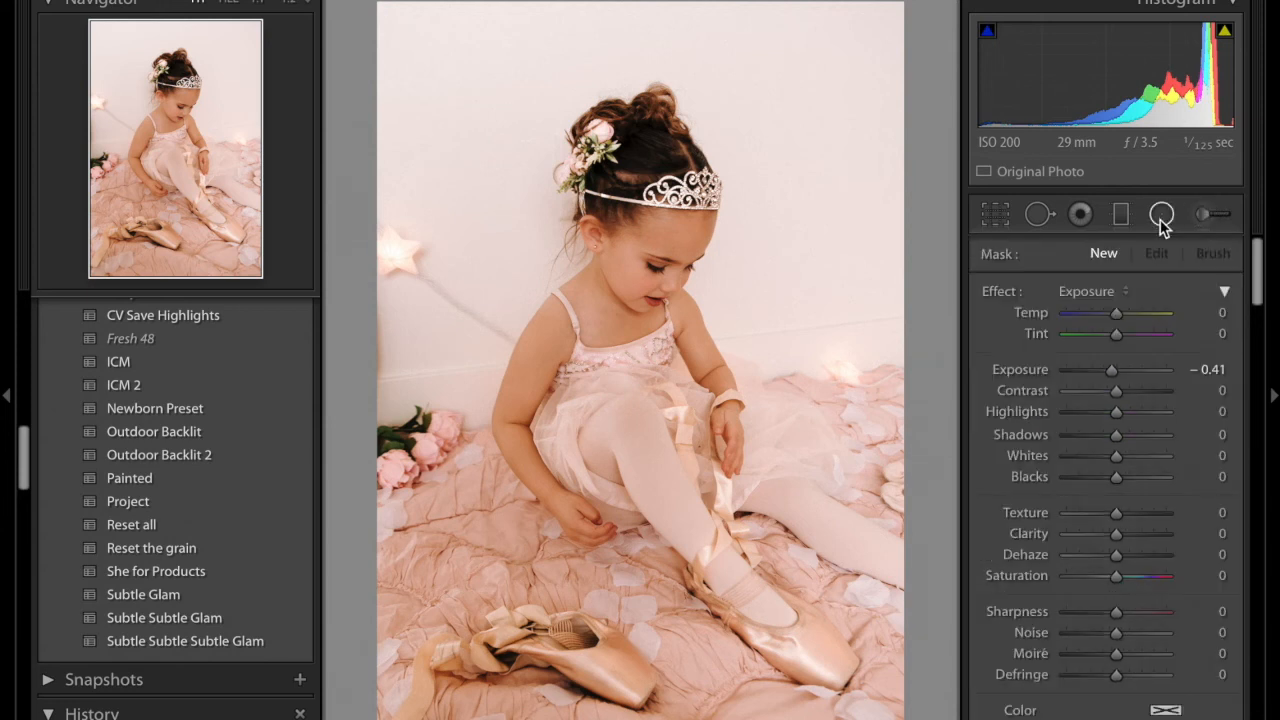
Load the Iris Enhance effect for the radial filter and draw a large ellipse around the girl
click(1088, 296)
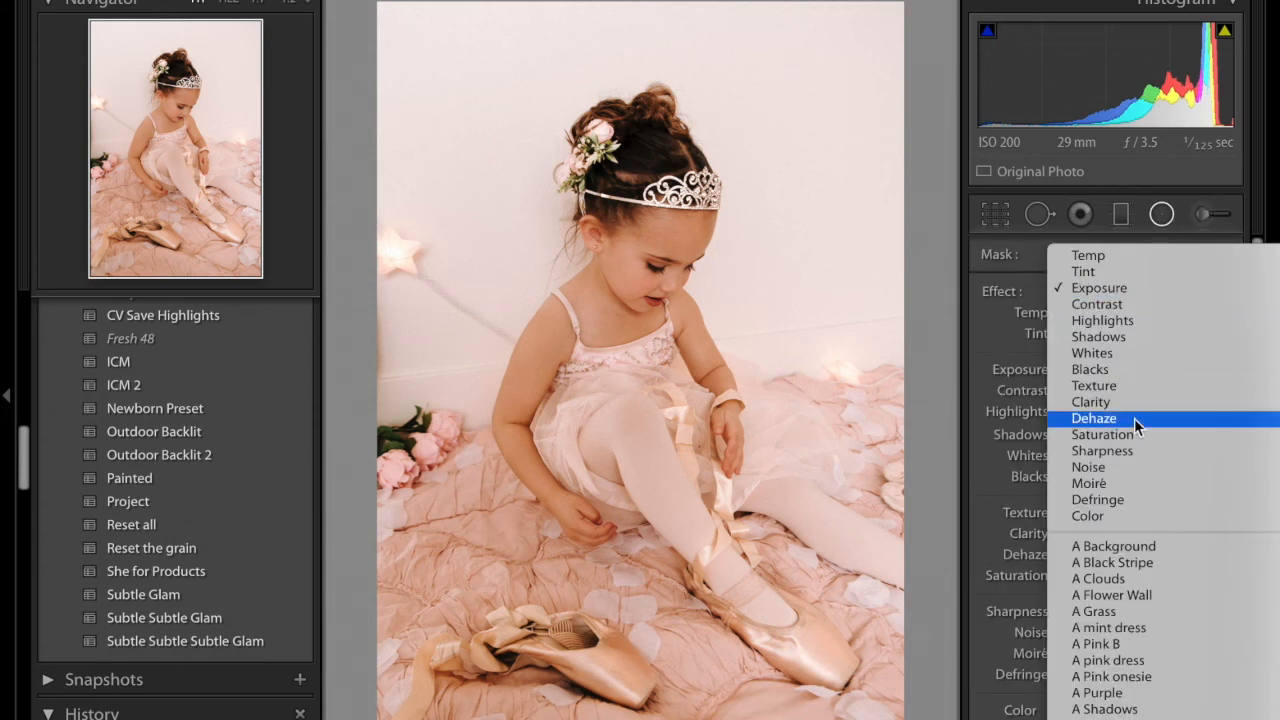
mouse_move(1165, 717)
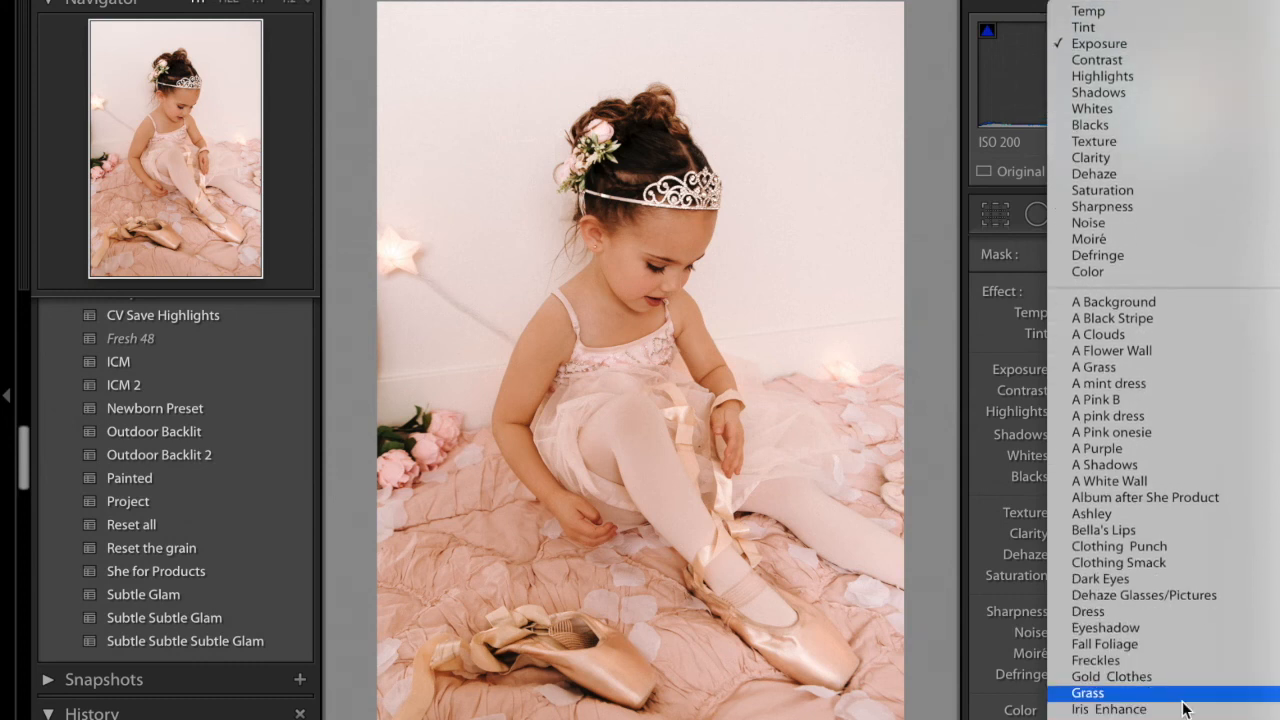
click(1110, 594)
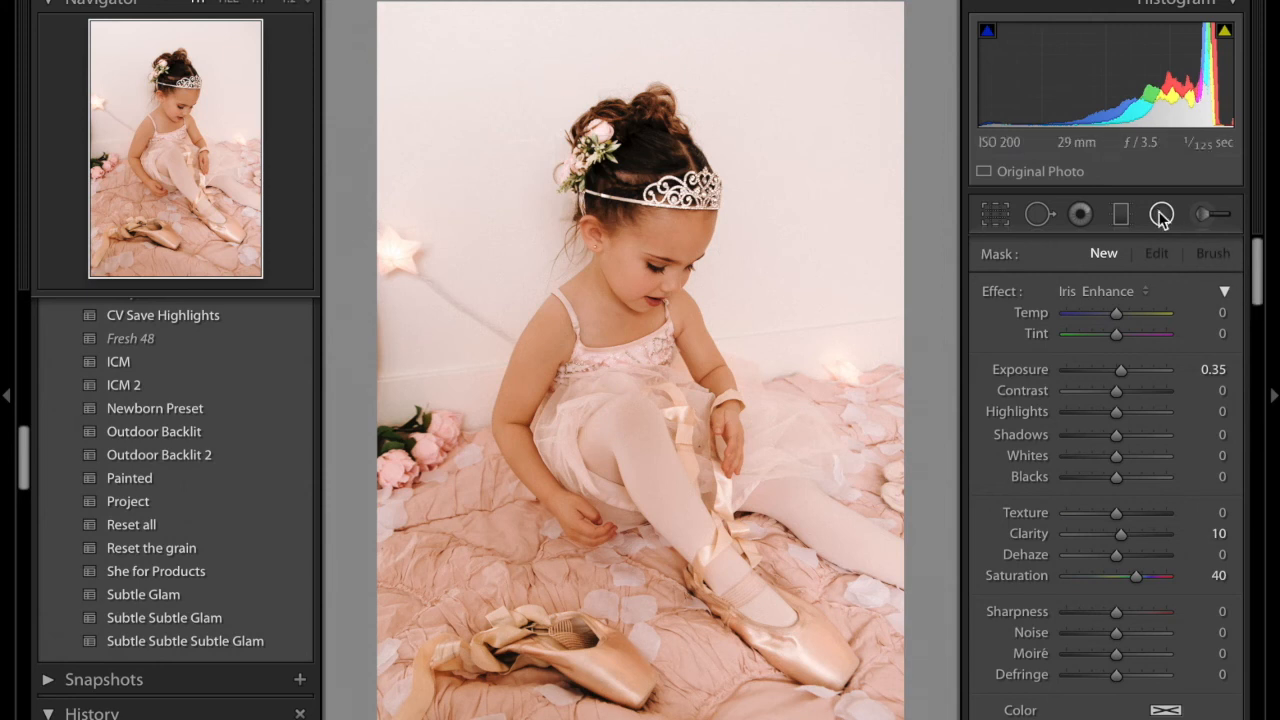
drag(590, 125, 761, 401)
drag(622, 163, 782, 439)
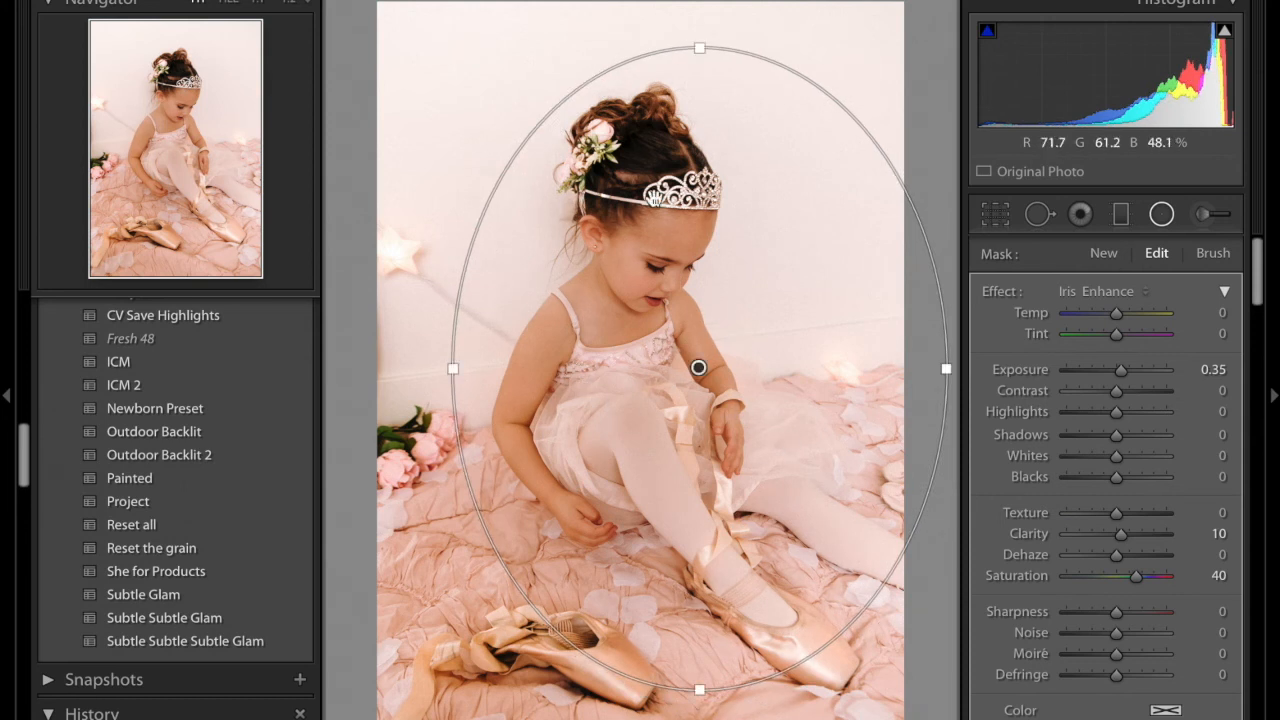
Compare the radial filter with and without inversion, and leave it inverted
scroll(1061, 659, down, 3)
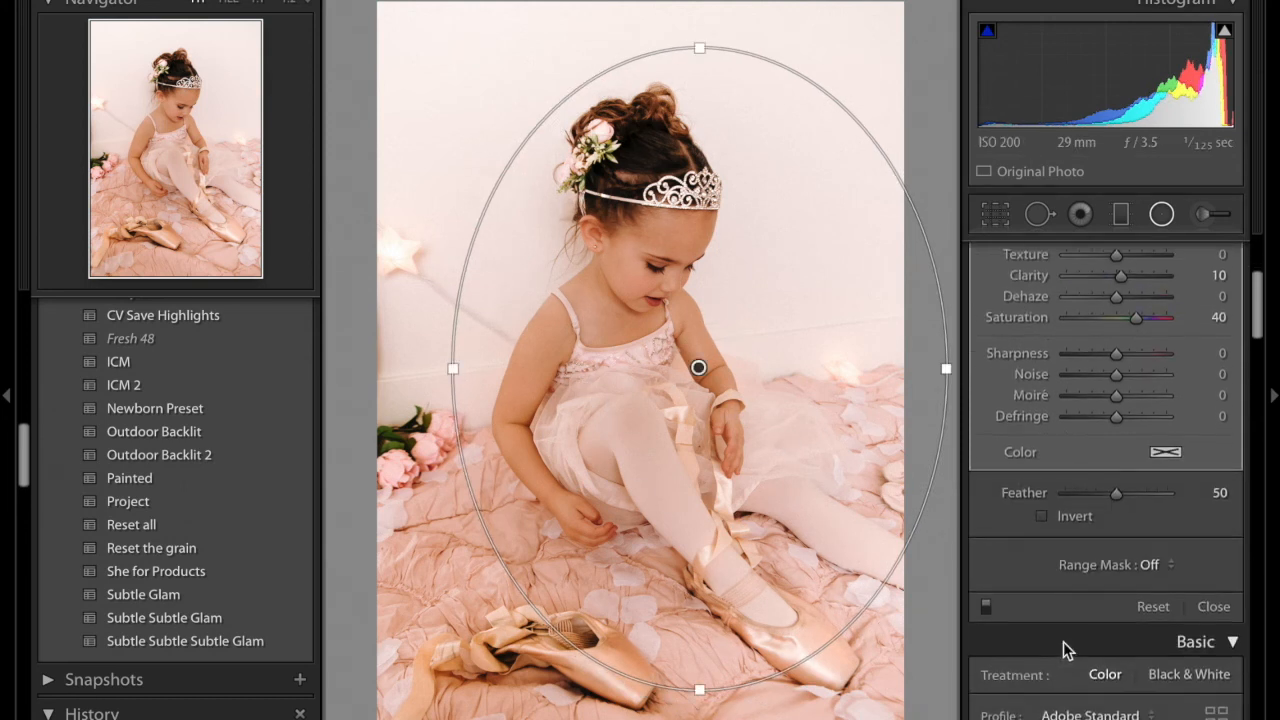
click(1038, 514)
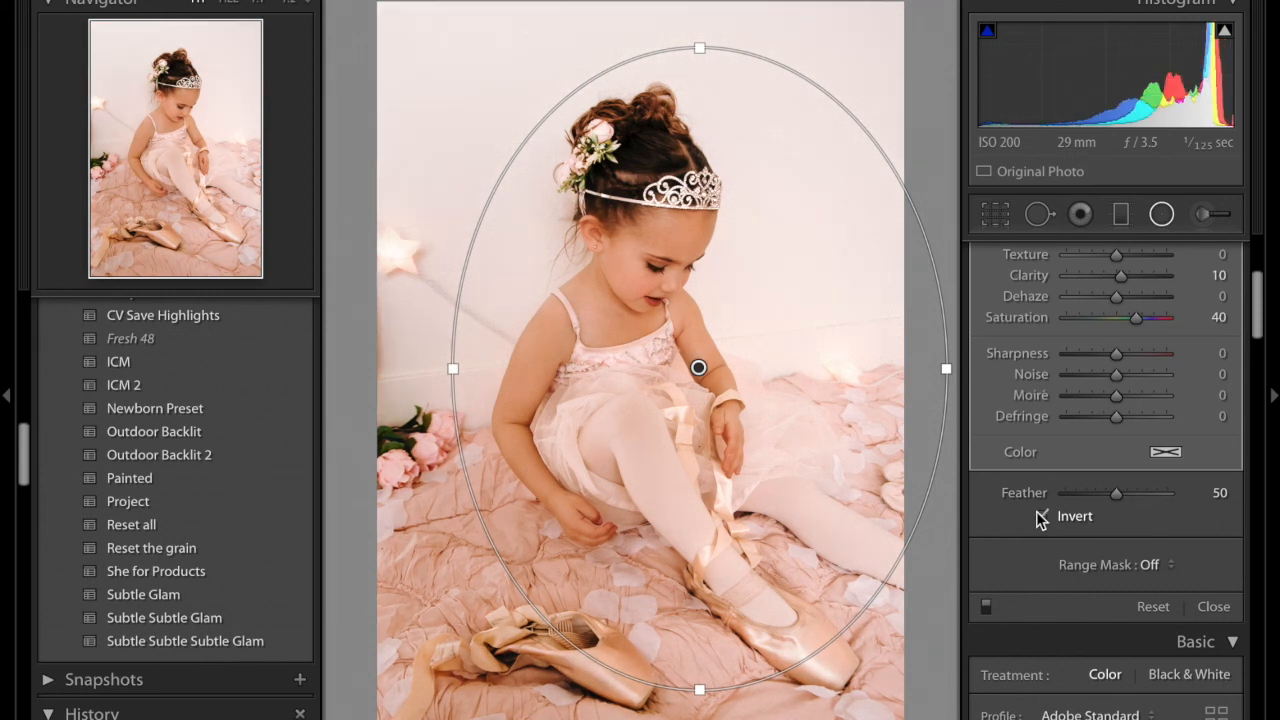
click(1040, 517)
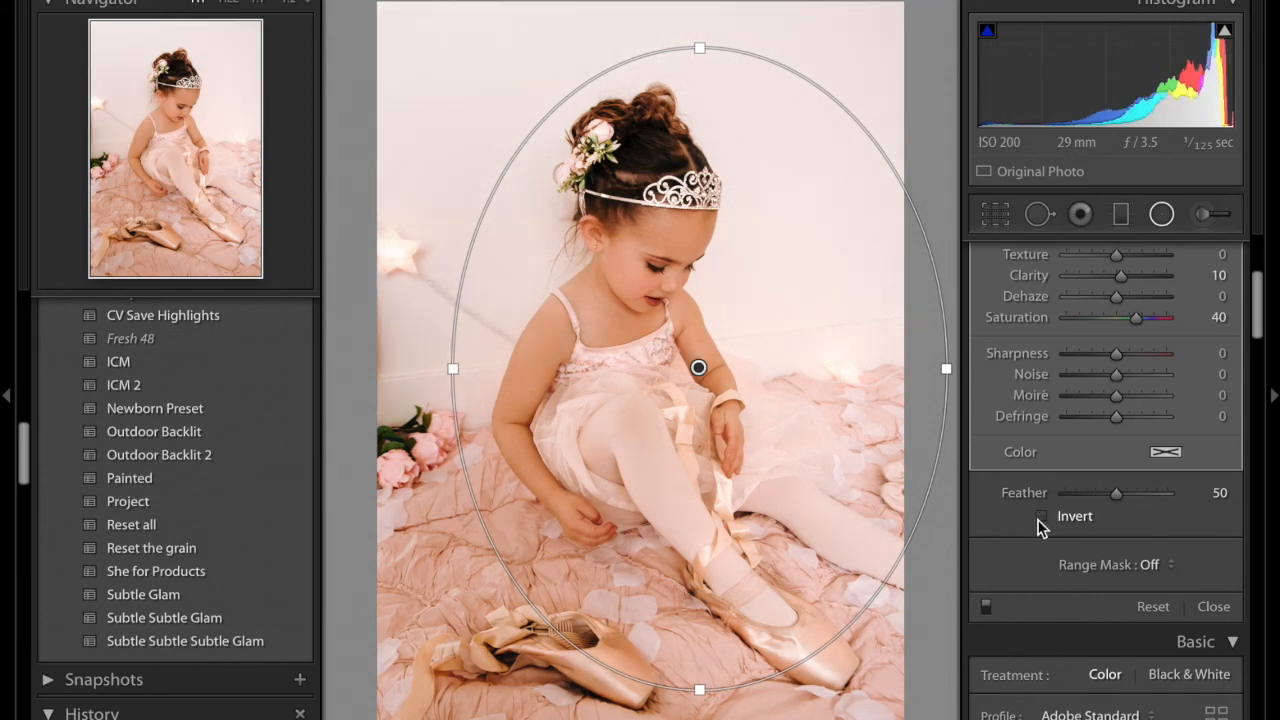
click(1039, 518)
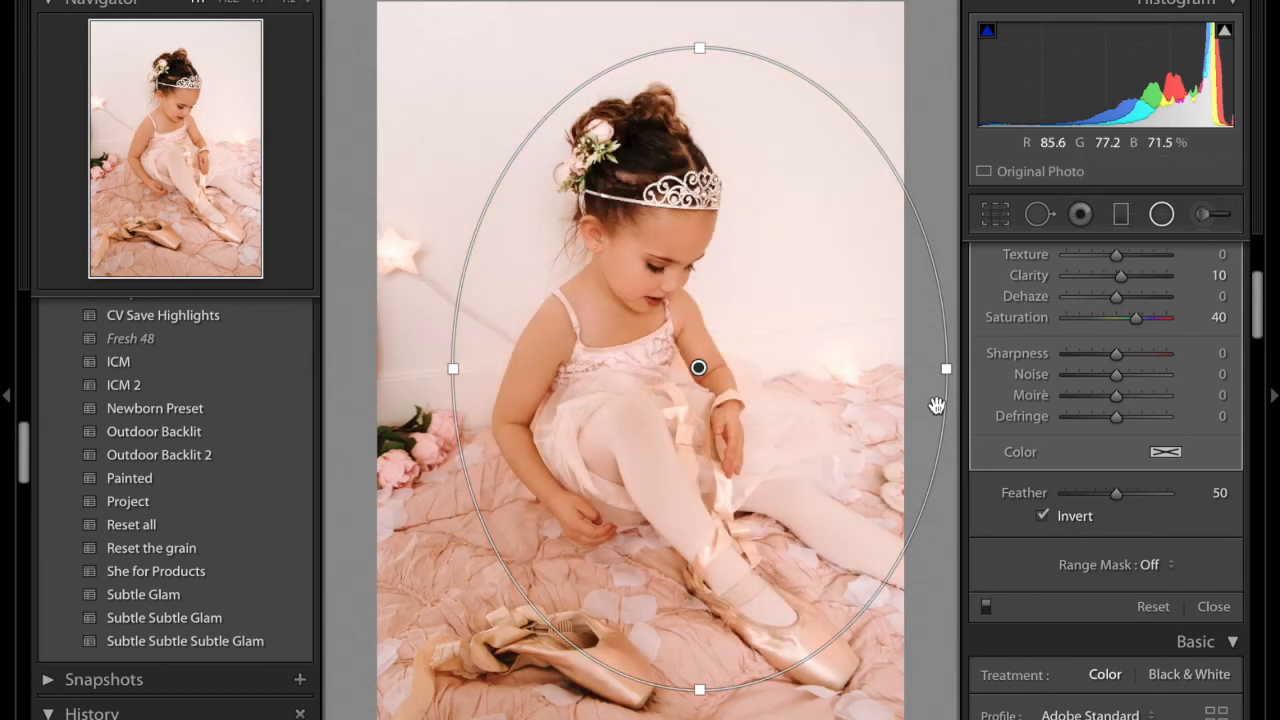
Set the radial filter's exposure to 0.15, saturation to 23 and highlights to 21, comparing the photo with the filter off and on
scroll(1028, 414, up, 5)
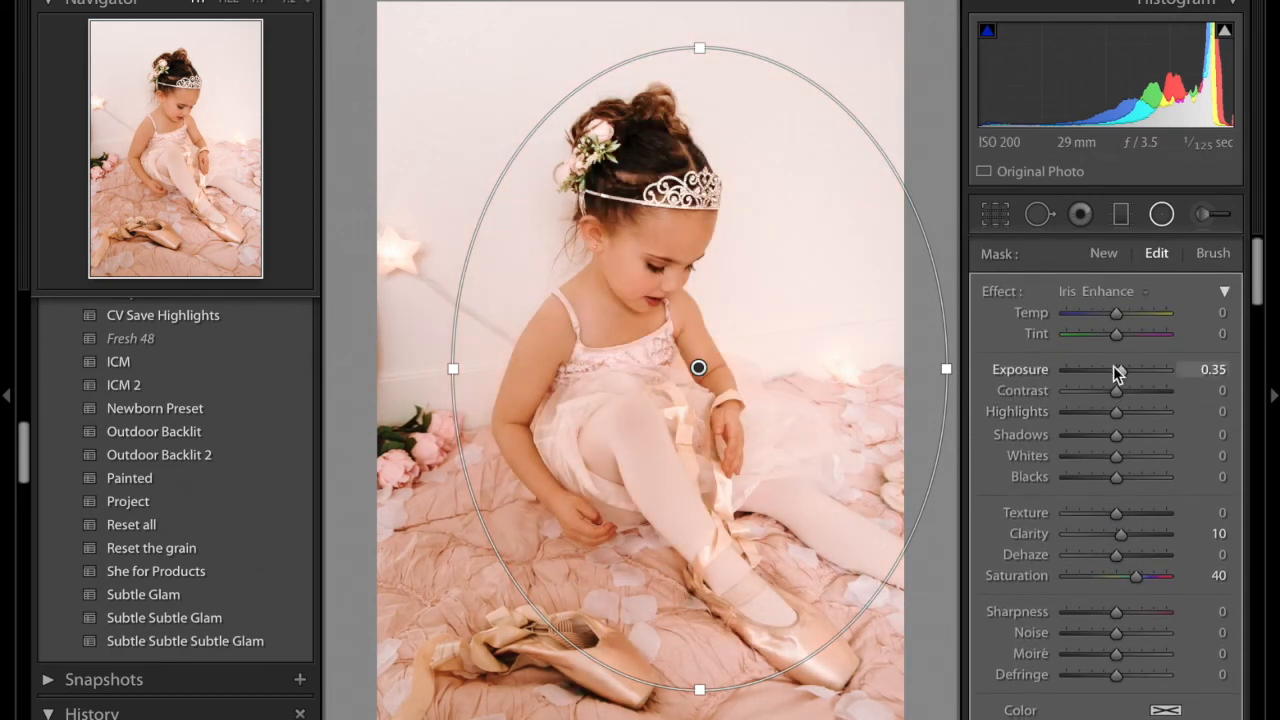
scroll(1118, 370, down, 1)
scroll(1118, 370, down, 6)
click(986, 577)
click(986, 577)
scroll(999, 566, up, 7)
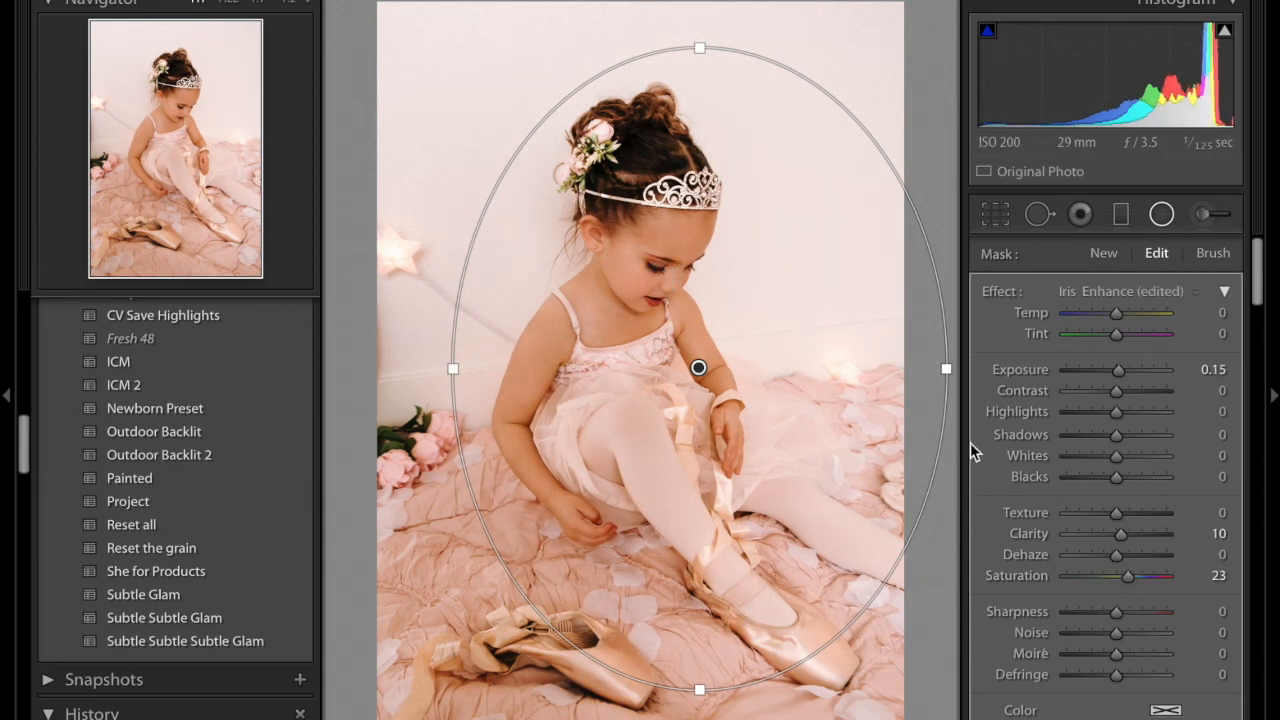
click(1128, 412)
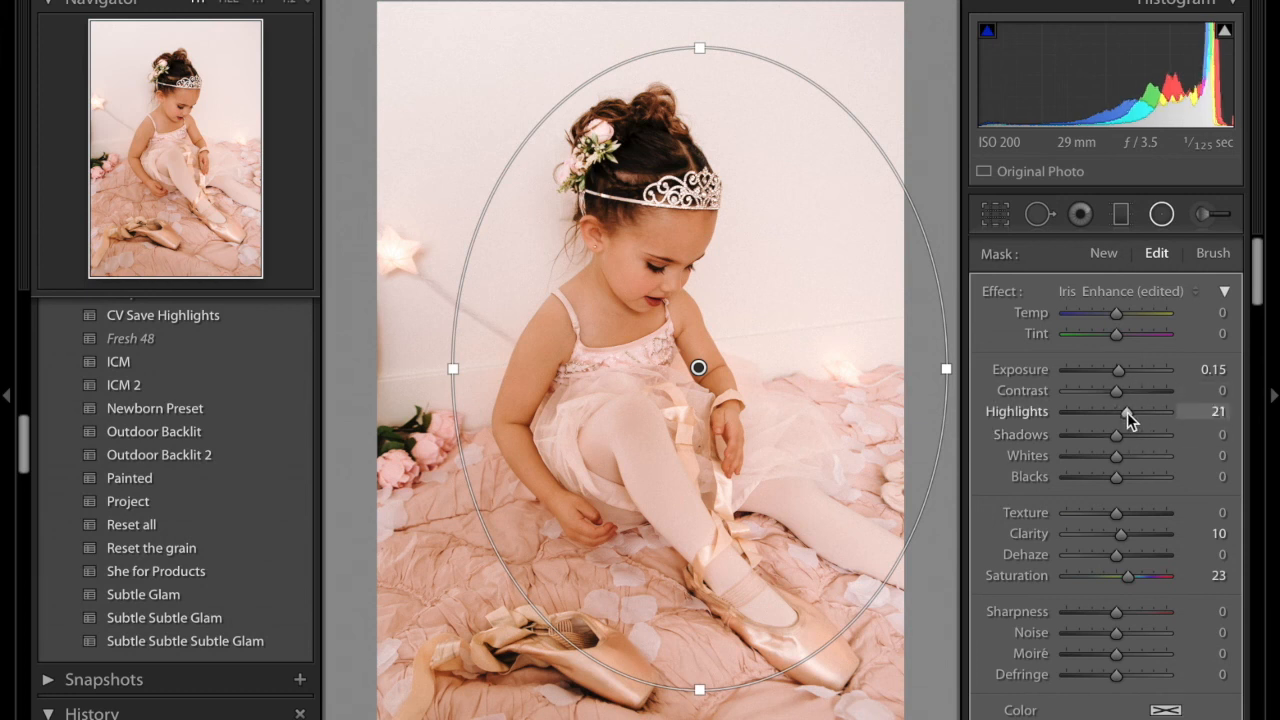
Lower the radial filter's highlights slightly and finish editing the radial filter
drag(1126, 412, 1120, 412)
click(1170, 215)
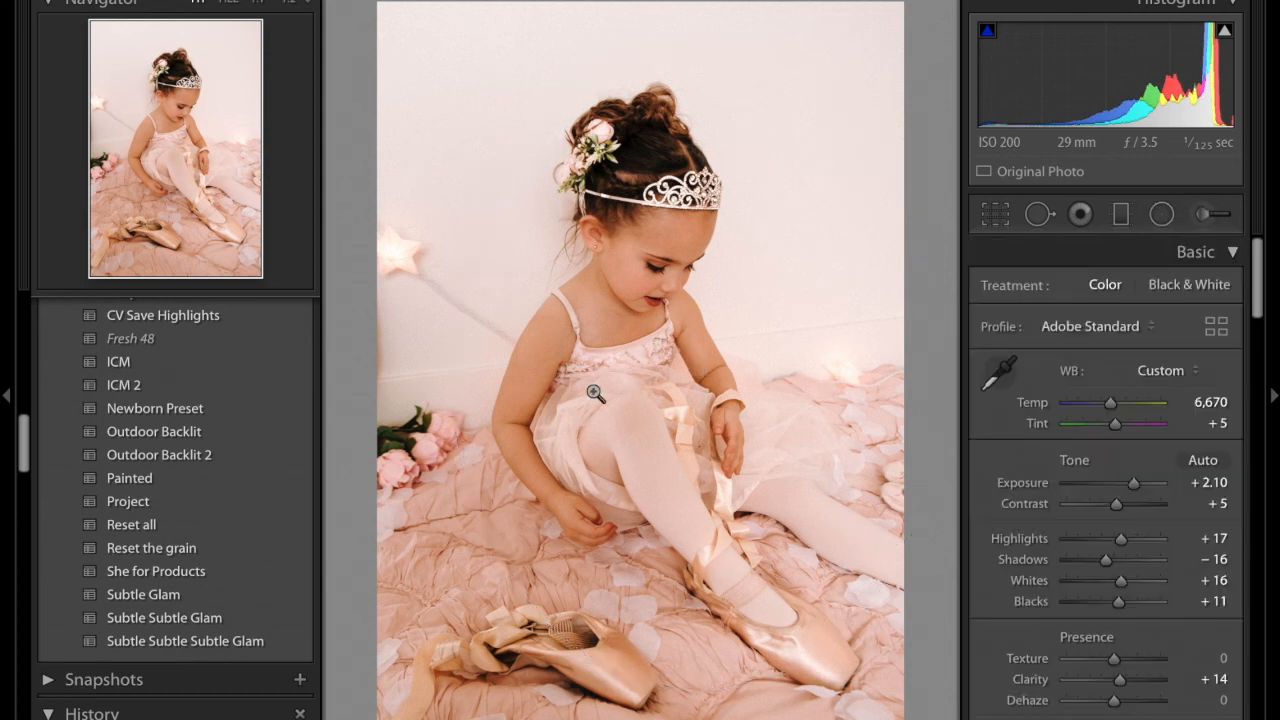
Hide both side panels to view the photo alone, and compare the edited portrait with its original version
click(6, 394)
click(1275, 398)
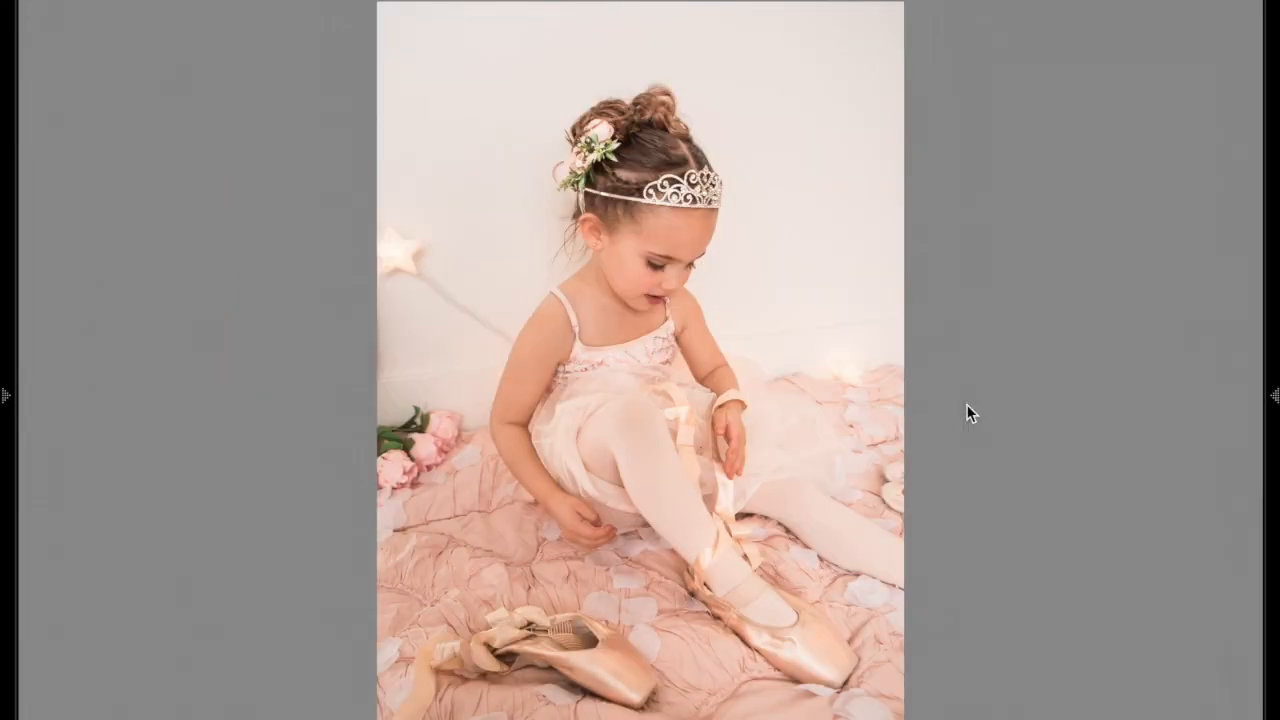
key(backslash)
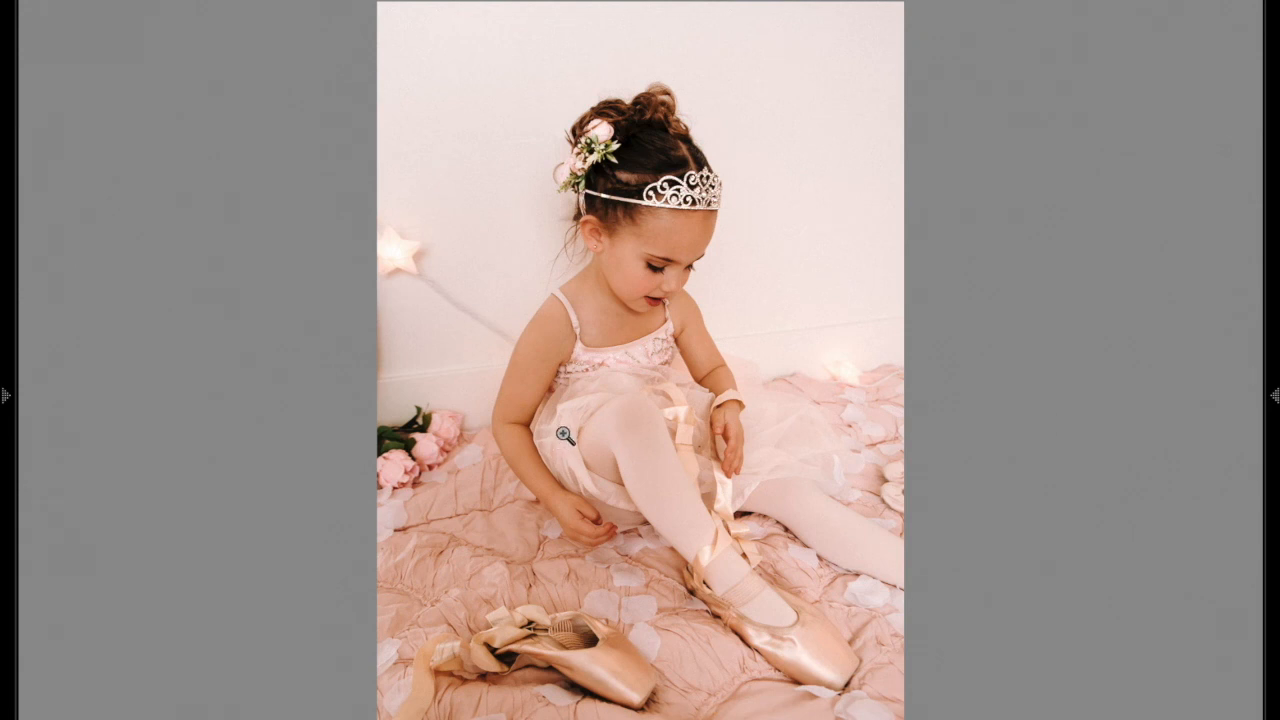
key(backslash)
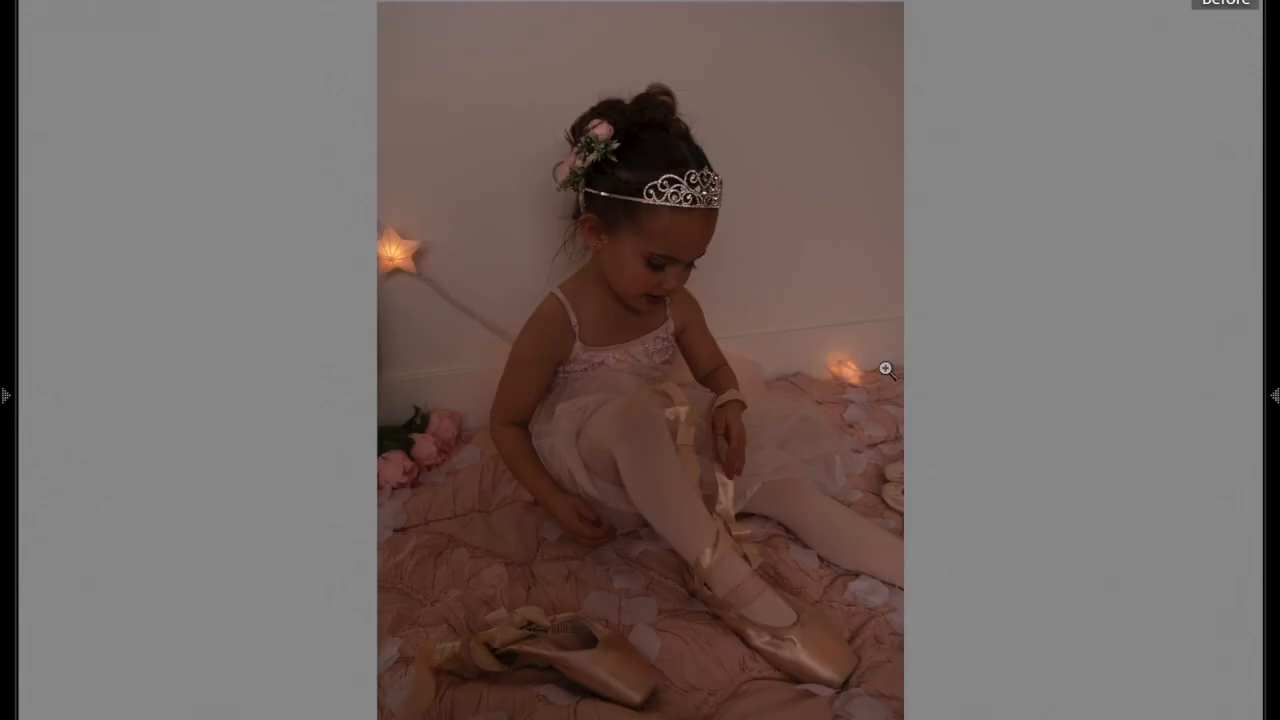
key(backslash)
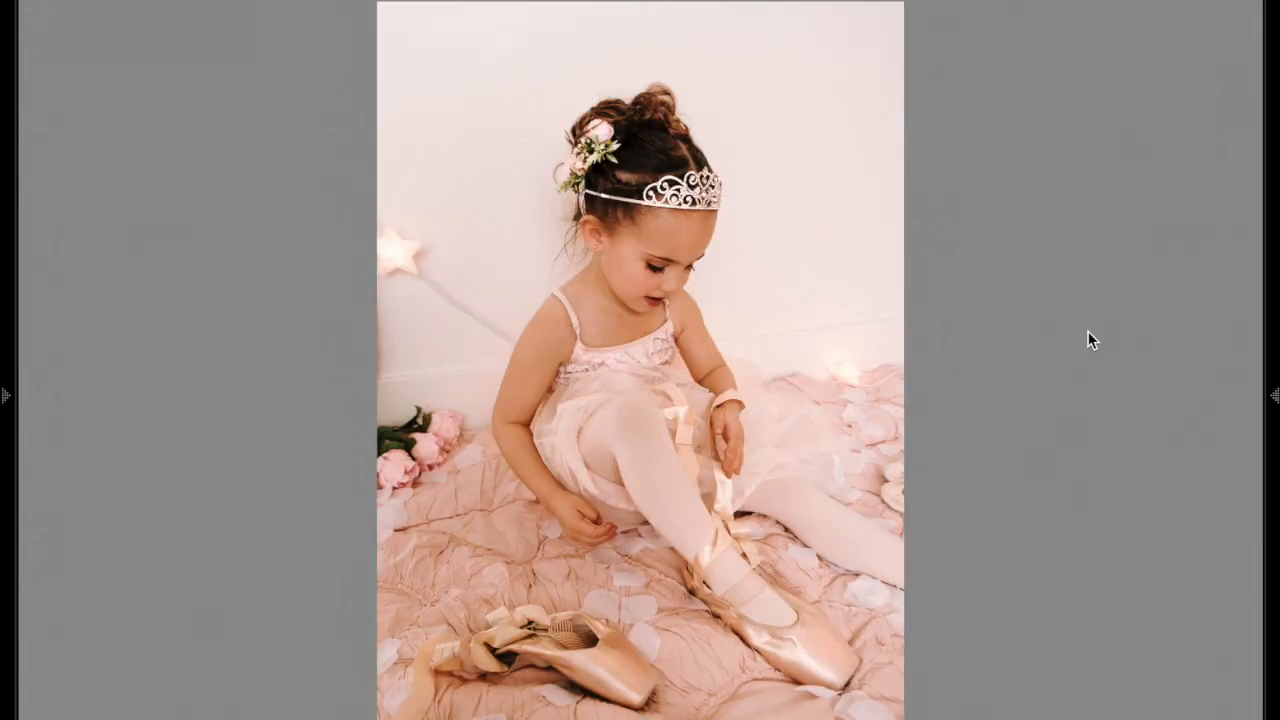
click(1272, 395)
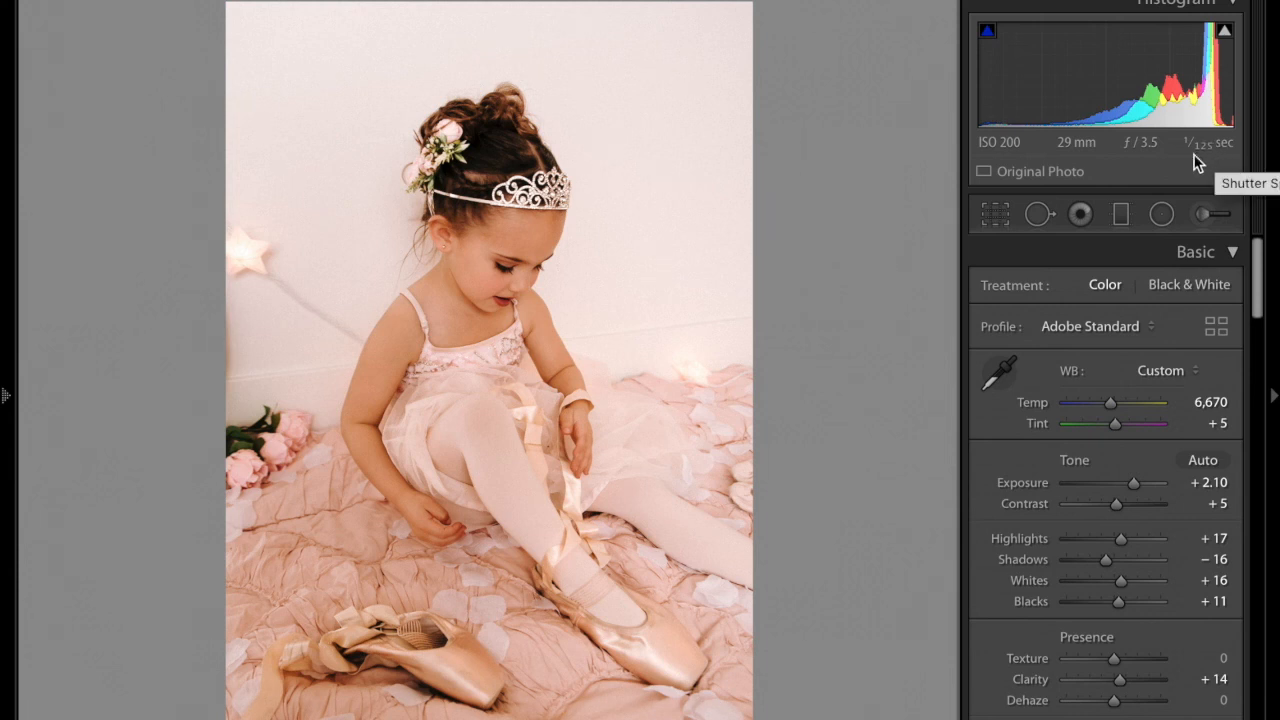
key(Tab)
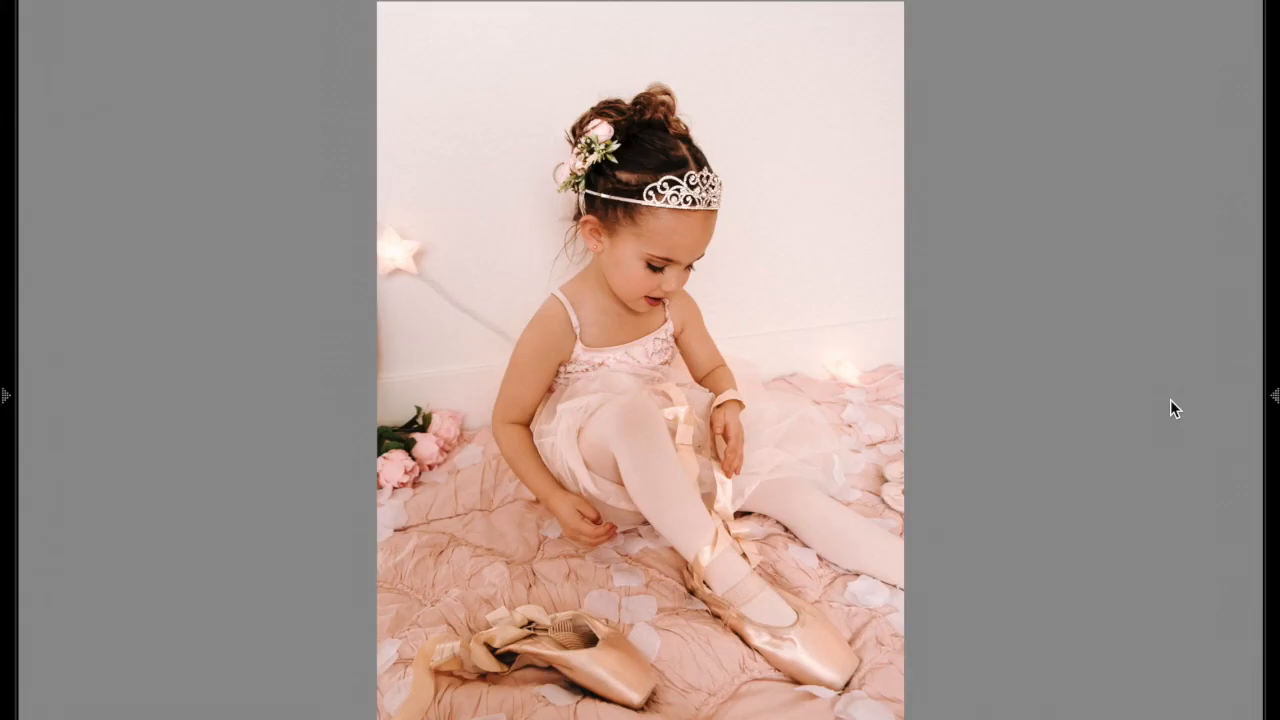